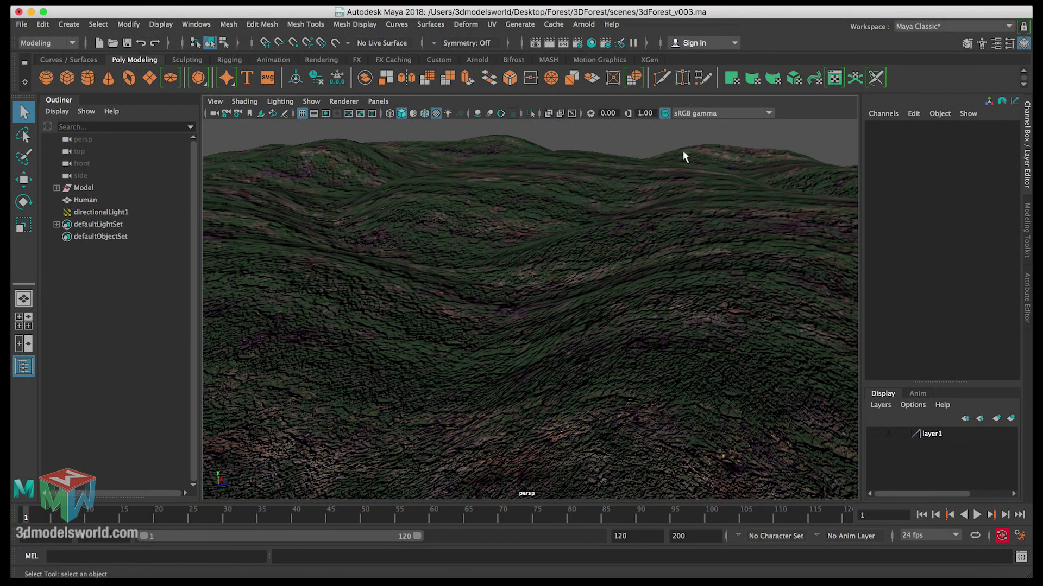
- Import PineTree_8M.ma from the project's assets/Trees folder into the forest scene and dismiss the import messages
{"action": "left_click_drag", "start_coordinate": [535, 207], "coordinate": [494, 256], "text": "alt"}
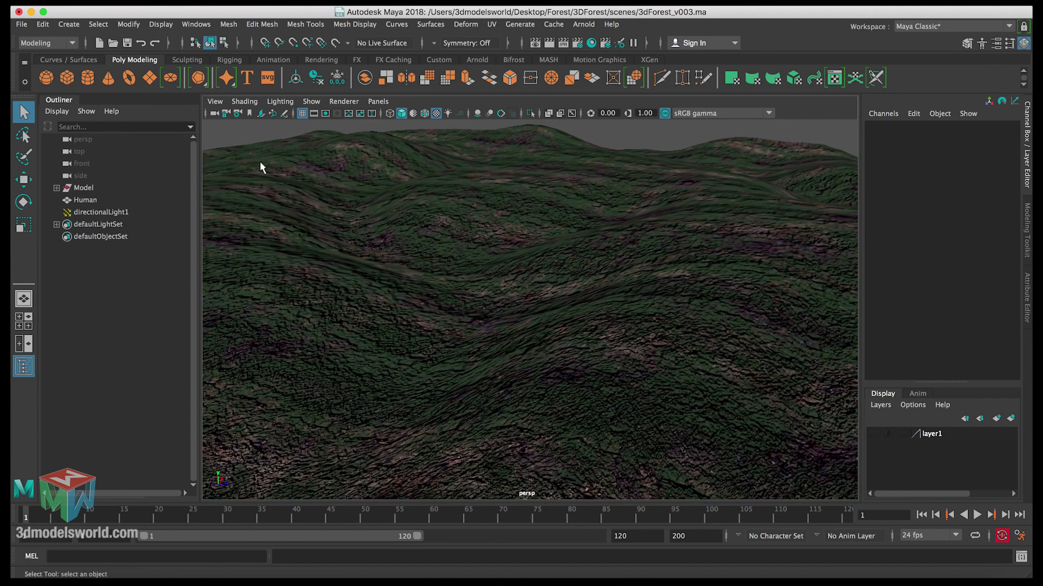
{"action": "left_click", "coordinate": [22, 25]}
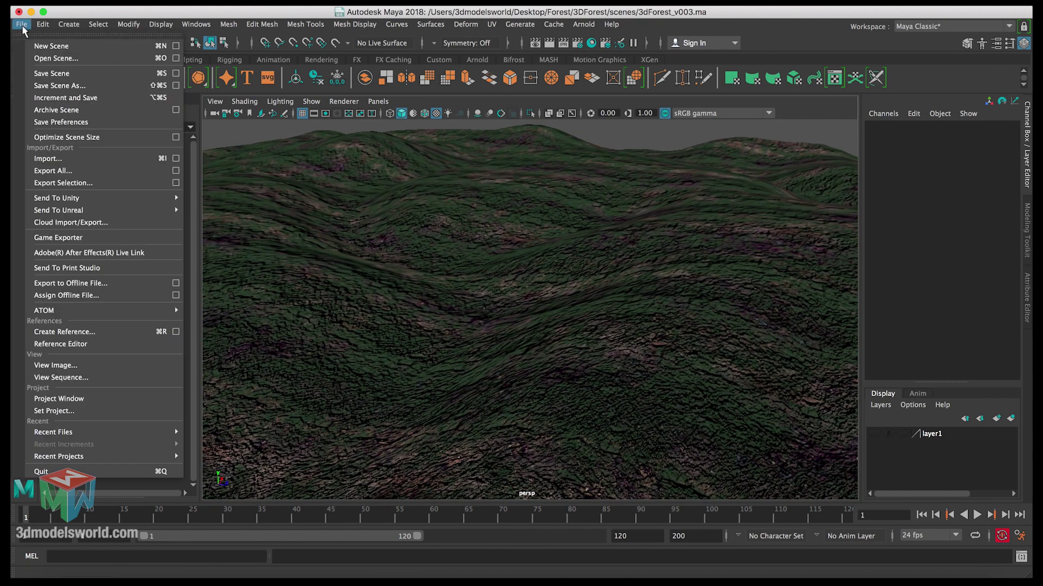
{"action": "left_click", "coordinate": [52, 159]}
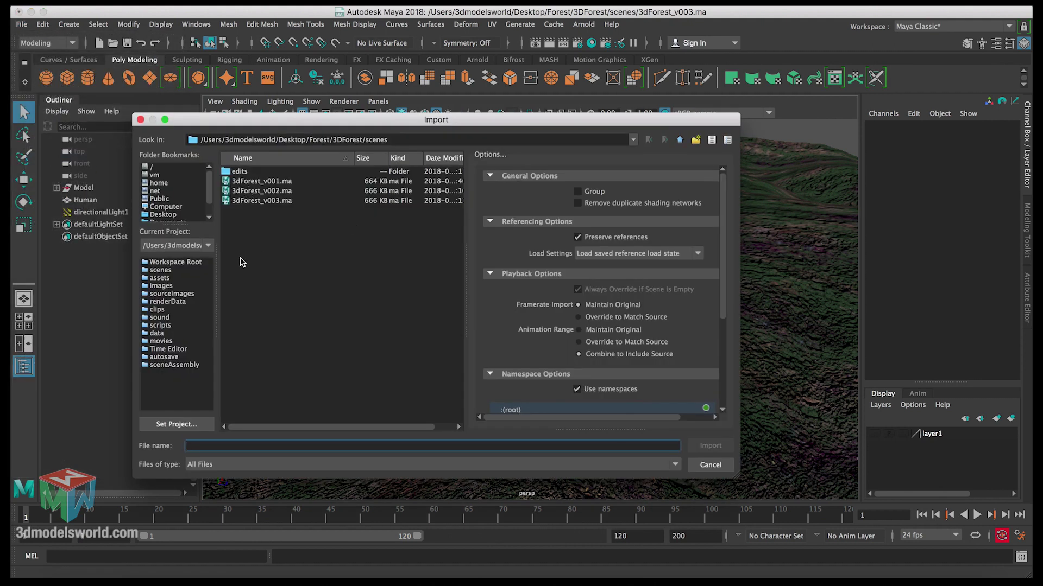
{"action": "left_click", "coordinate": [174, 278]}
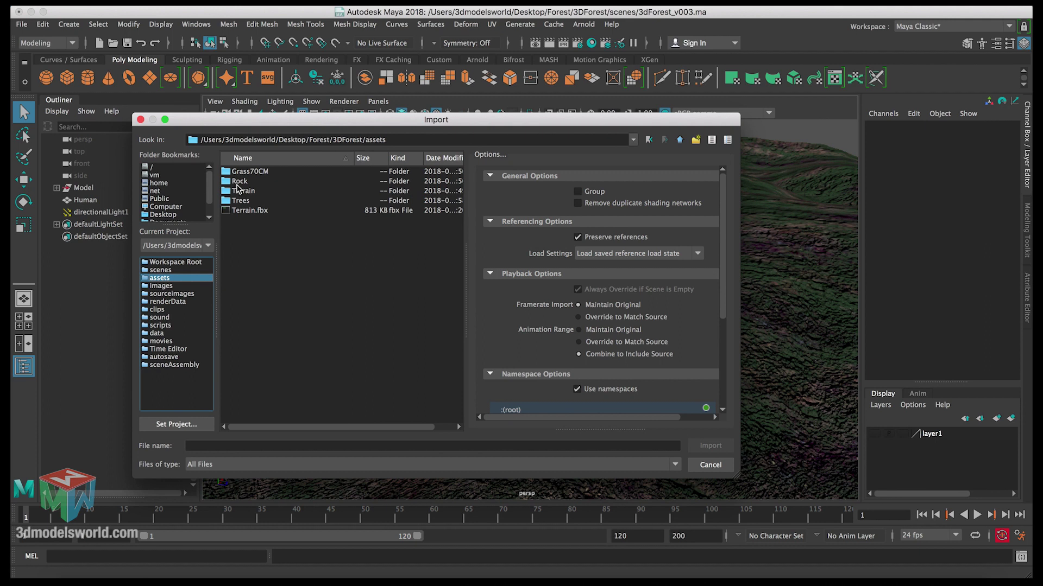
{"action": "double_click", "coordinate": [241, 201]}
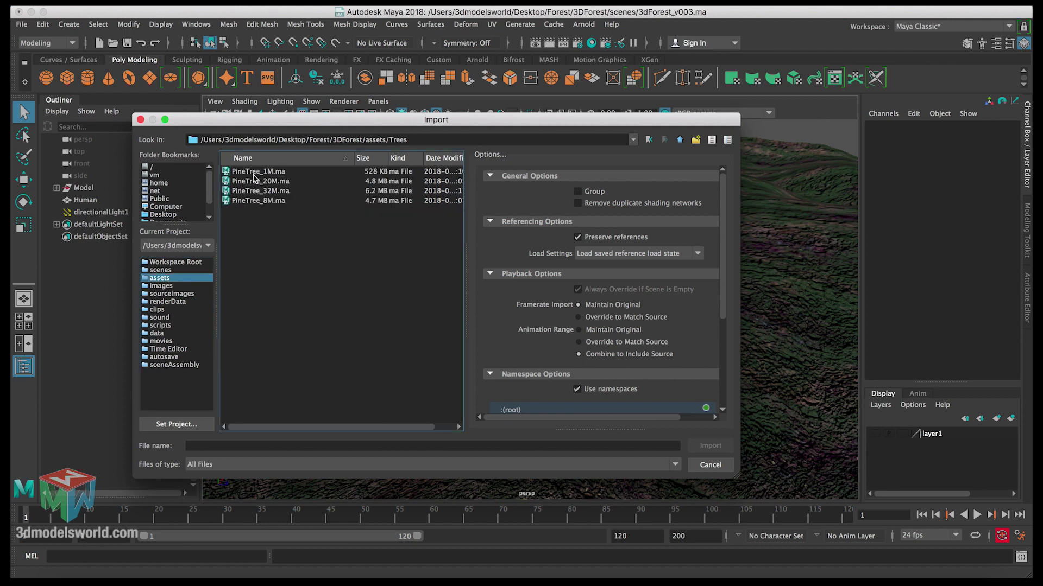
{"action": "left_click", "coordinate": [259, 201]}
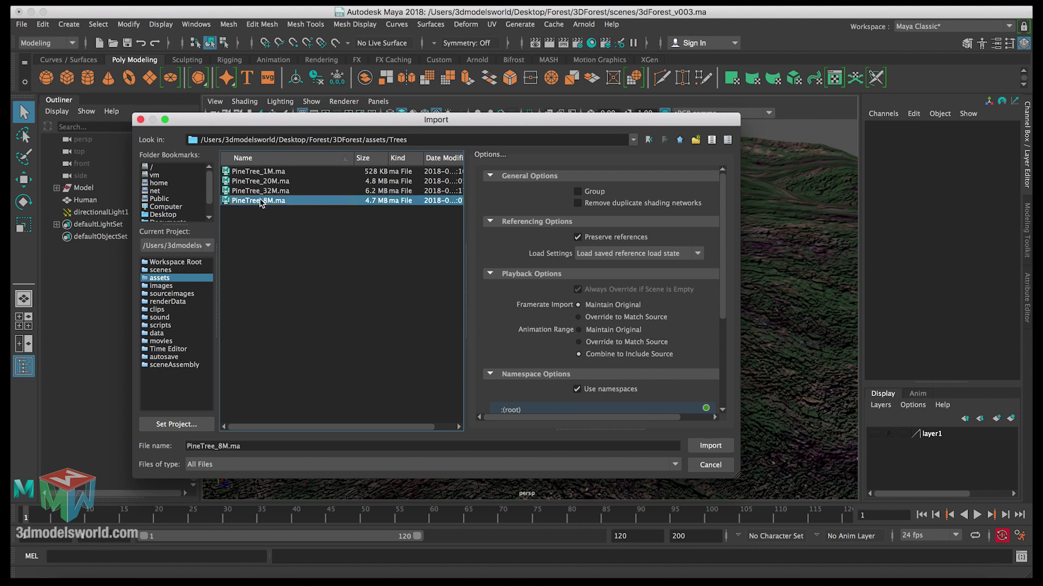
{"action": "left_click", "coordinate": [266, 190]}
{"action": "left_click", "coordinate": [268, 200]}
{"action": "left_click", "coordinate": [706, 443]}
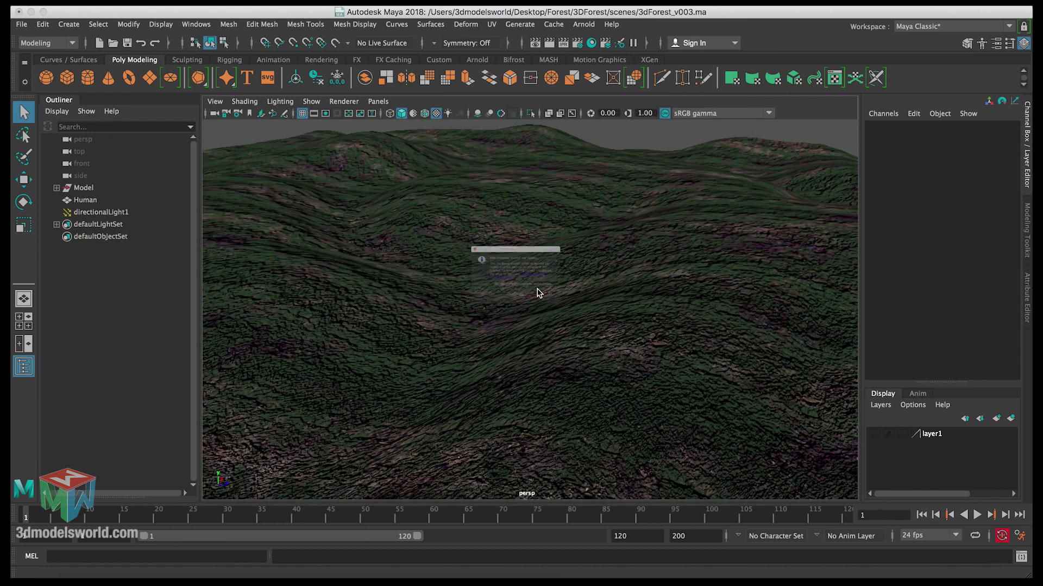
{"action": "left_click", "coordinate": [530, 320]}
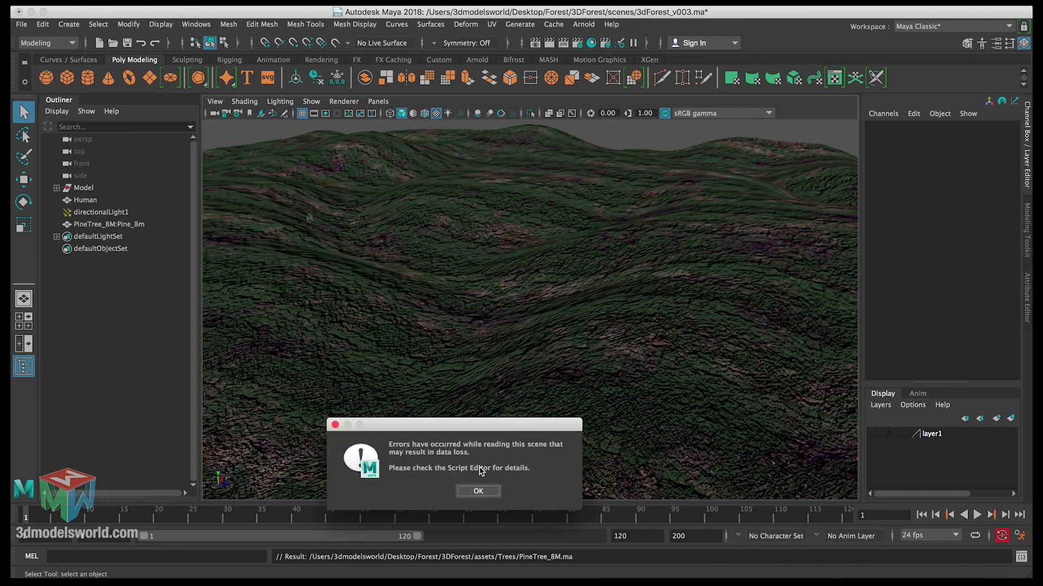
{"action": "left_click", "coordinate": [479, 487]}
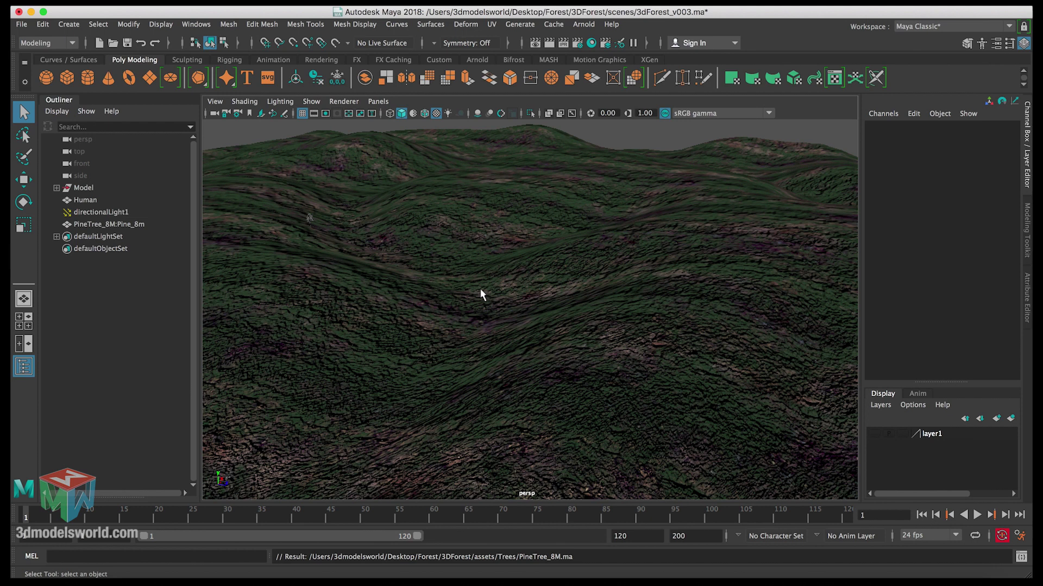
- Select the imported 8 m pine tree and frame it to inspect its geometry up close
{"action": "left_click", "coordinate": [114, 224]}
{"action": "key", "text": "f"}
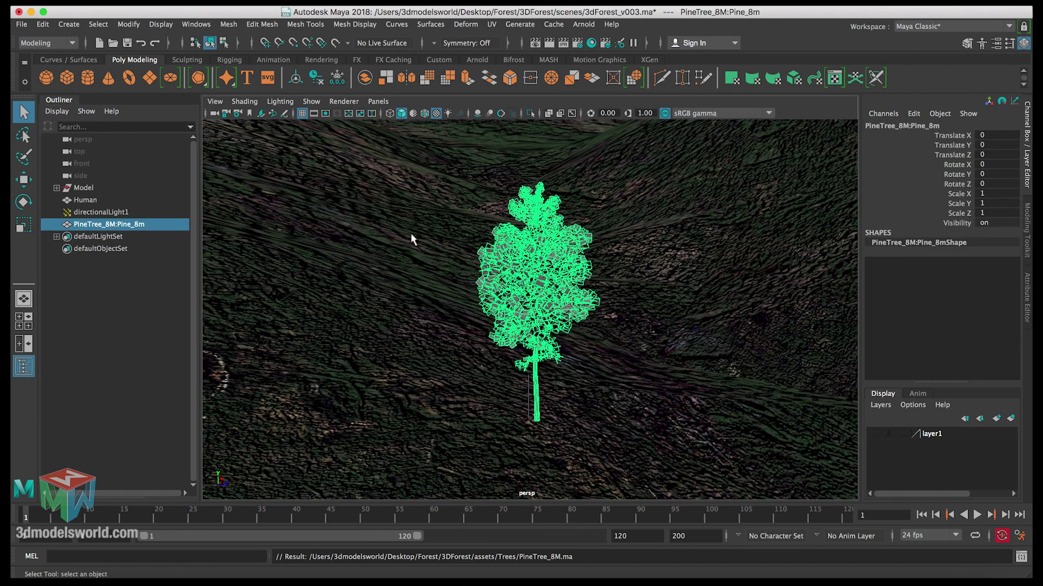
{"action": "left_click_drag", "start_coordinate": [435, 263], "coordinate": [433, 238], "text": "alt"}
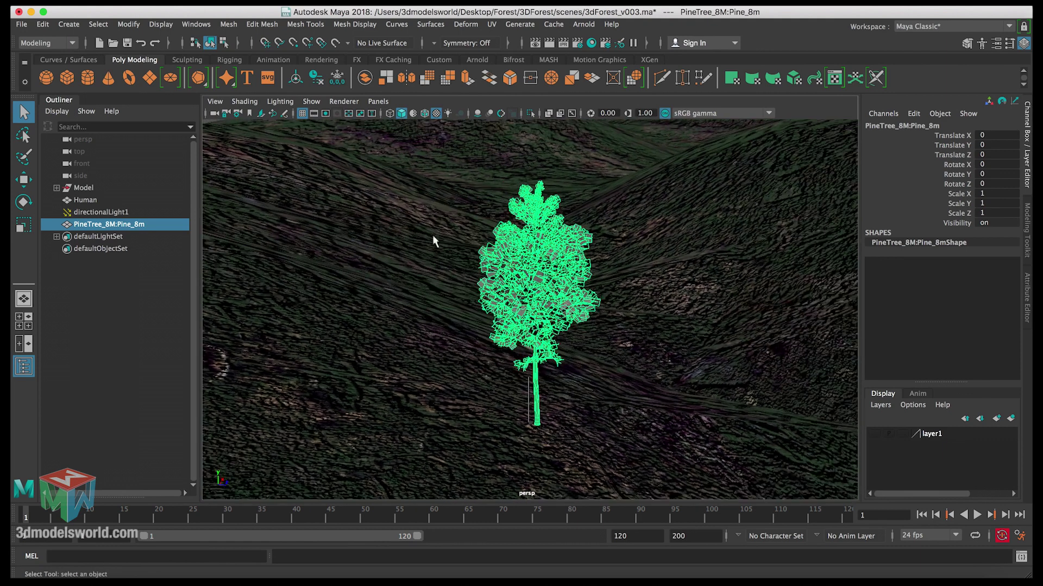
{"action": "right_click_drag", "start_coordinate": [433, 237], "coordinate": [489, 303], "text": "alt"}
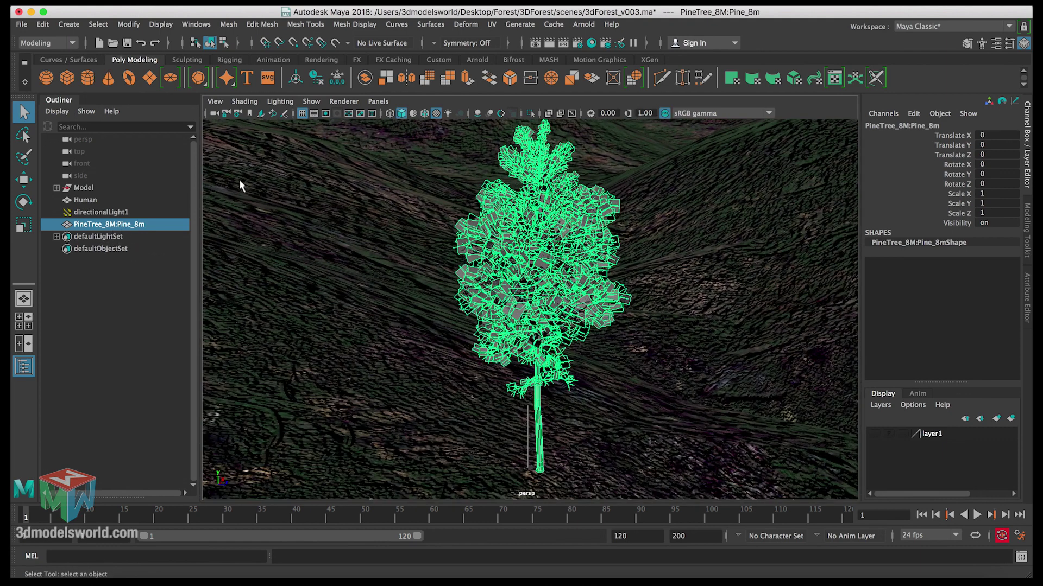
- Import PineTree_32M.ma from the Trees assets folder into the scene
{"action": "left_click", "coordinate": [22, 25]}
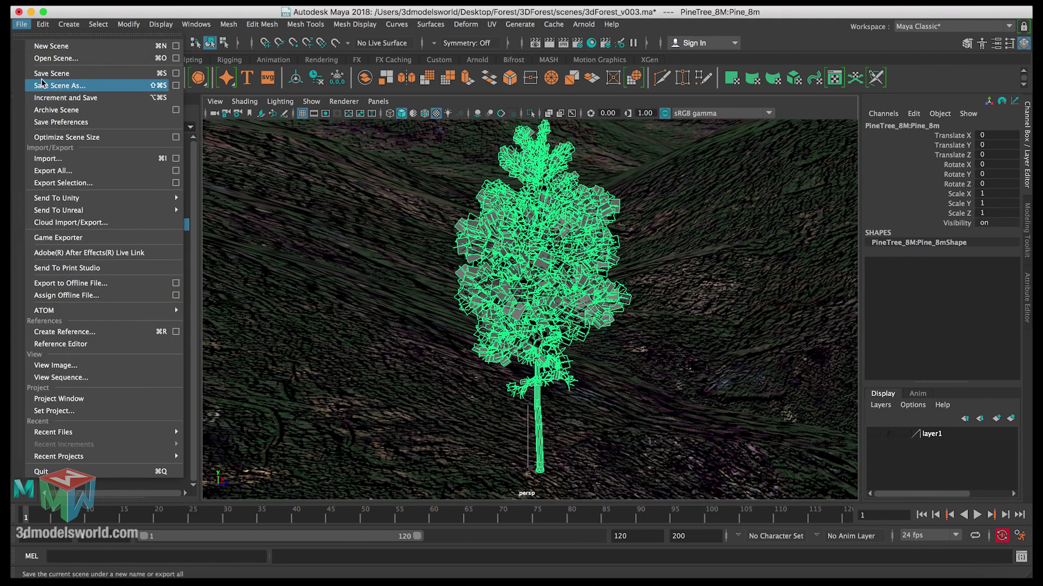
{"action": "left_click", "coordinate": [49, 159]}
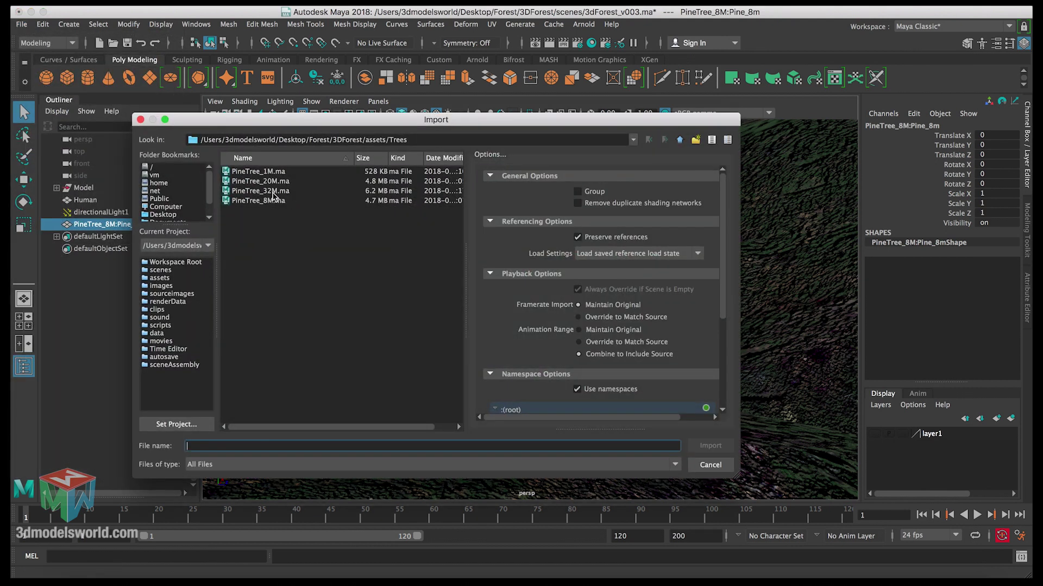
{"action": "left_click", "coordinate": [261, 192]}
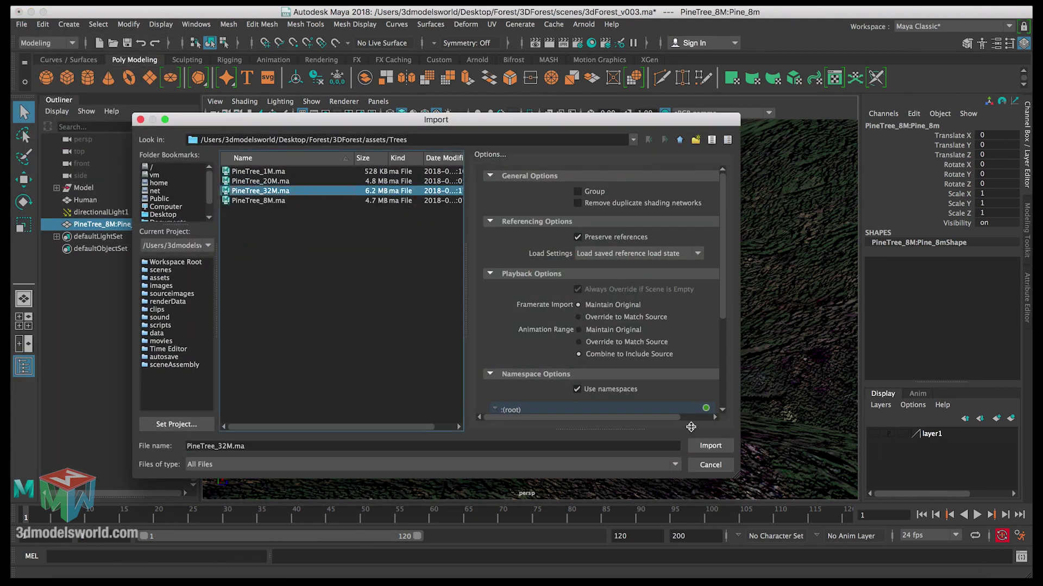
{"action": "left_click", "coordinate": [710, 445]}
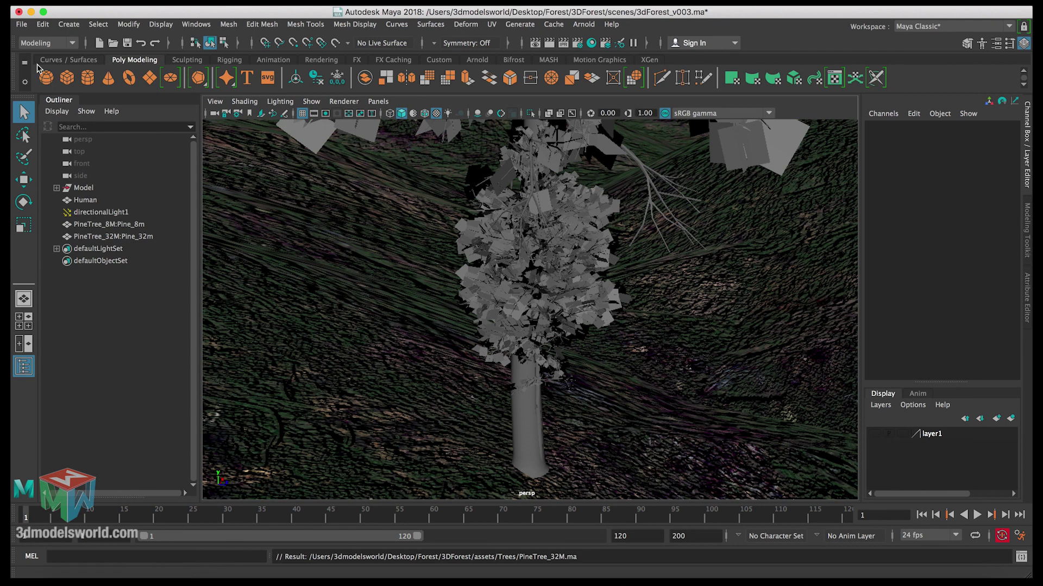
- Import PineTree_20M.ma from the Trees assets folder into the scene
{"action": "left_click", "coordinate": [23, 25]}
{"action": "left_click", "coordinate": [49, 158]}
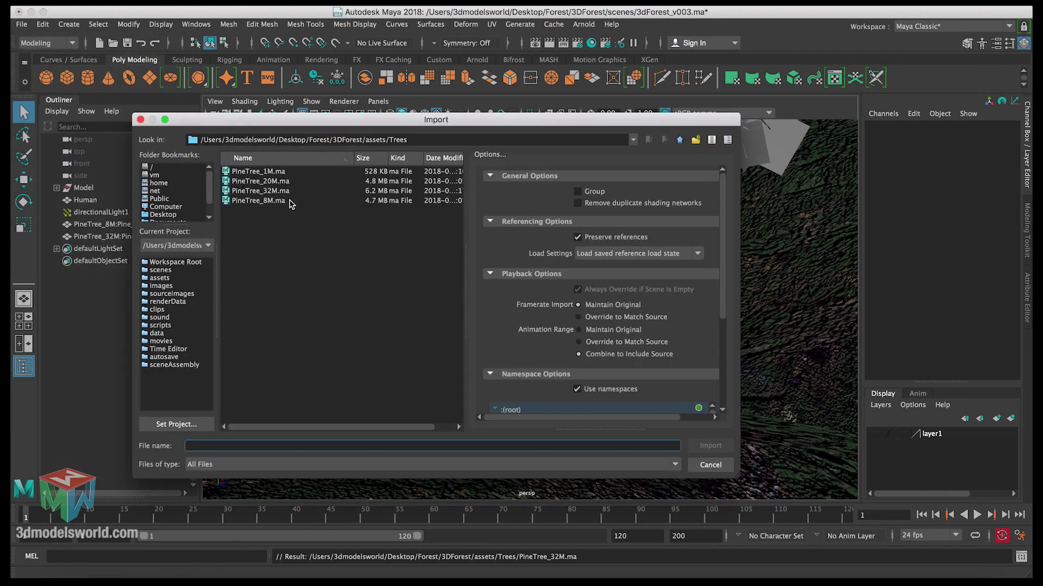
{"action": "left_click", "coordinate": [277, 183]}
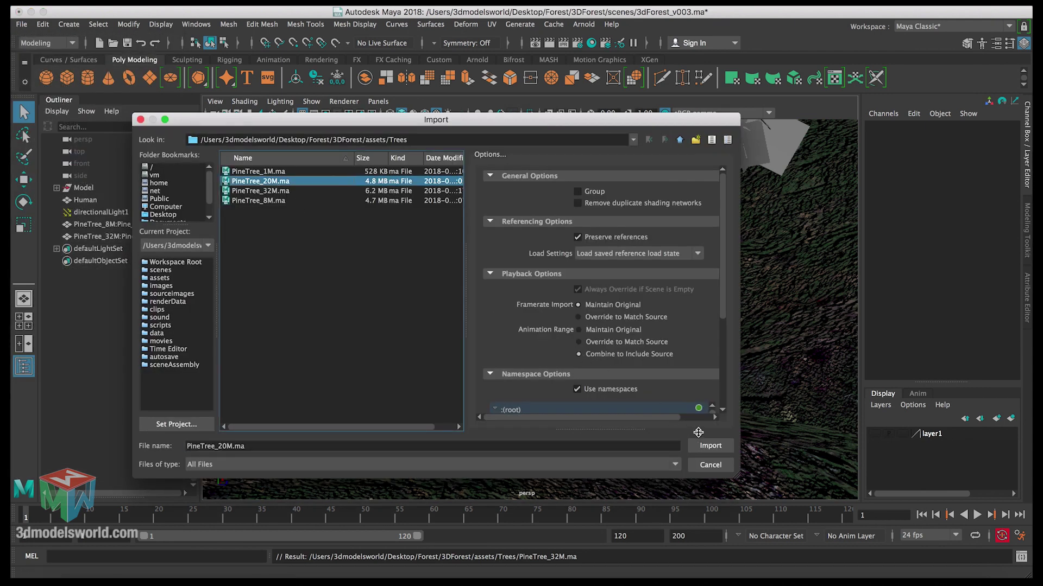
{"action": "left_click", "coordinate": [708, 445]}
- Import PineTree_1M.ma from the Trees assets folder into the scene
{"action": "left_click", "coordinate": [22, 24]}
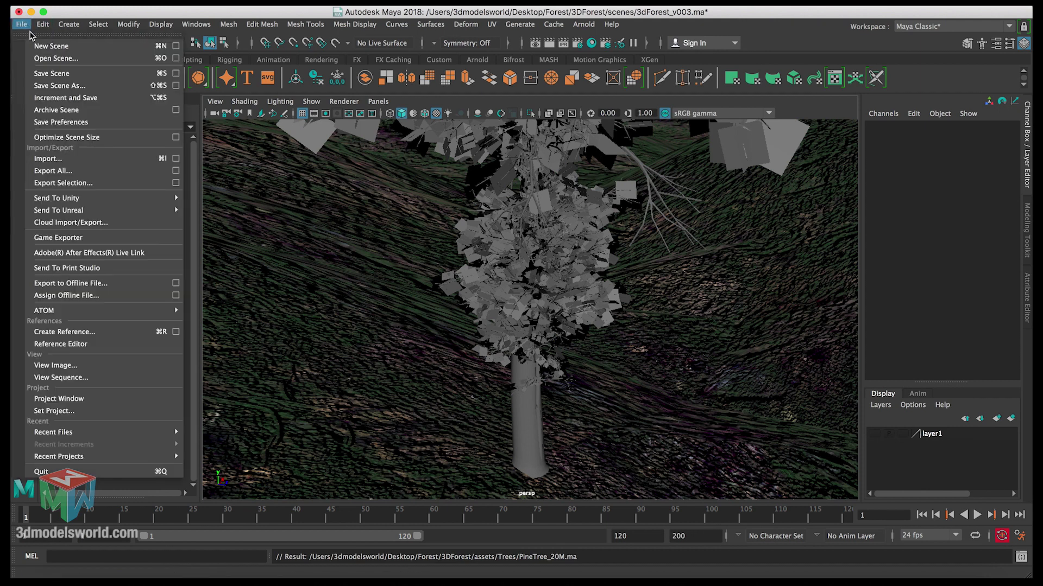
{"action": "left_click", "coordinate": [49, 158]}
{"action": "left_click", "coordinate": [272, 181]}
{"action": "left_click", "coordinate": [272, 172]}
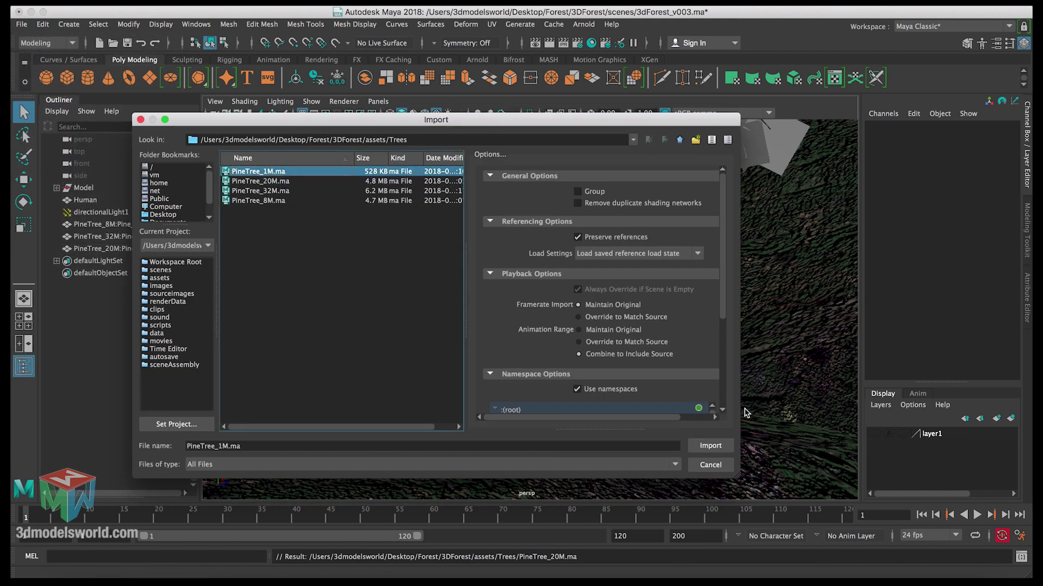
{"action": "left_click", "coordinate": [710, 444]}
- Hide the terrain by setting the Model group's visibility to off, and clear the selection
{"action": "right_click_drag", "start_coordinate": [654, 378], "coordinate": [347, 235], "text": "alt"}
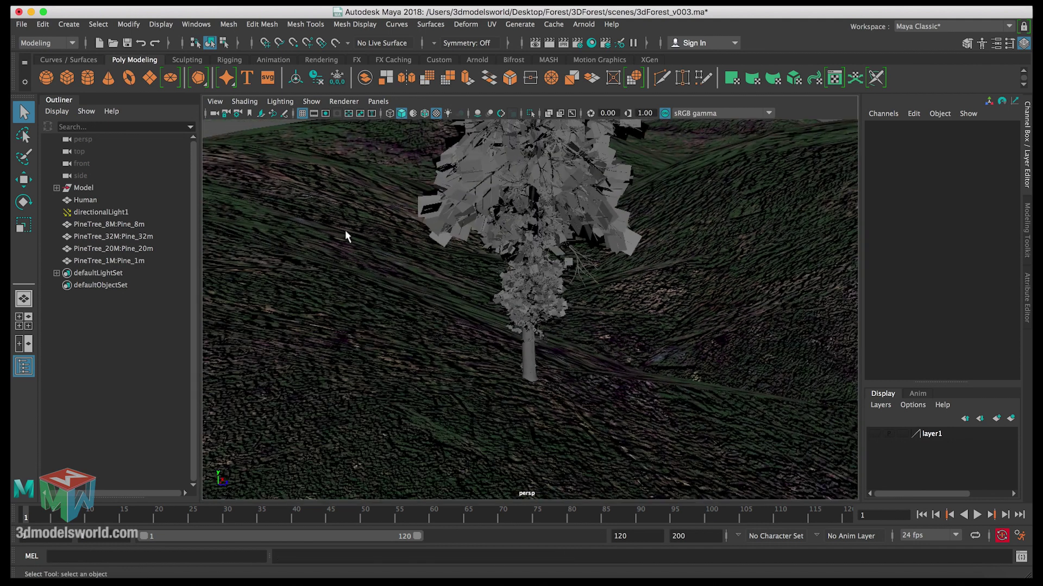
{"action": "left_click", "coordinate": [99, 190]}
{"action": "left_click", "coordinate": [990, 222]}
{"action": "type", "text": "0"}
{"action": "key", "text": "Return"}
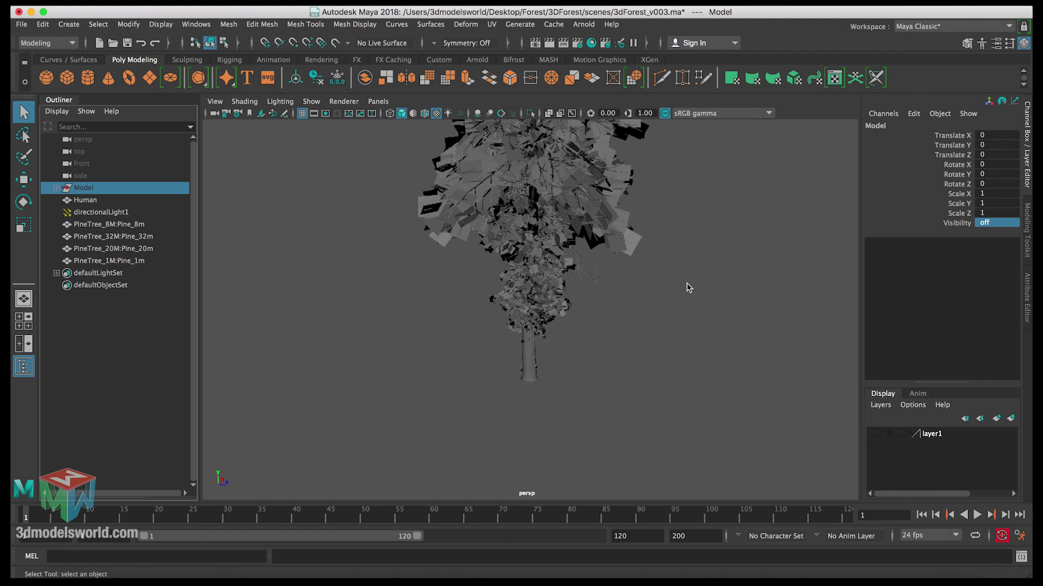
{"action": "left_click", "coordinate": [419, 385]}
- Open the Hypershade and place its window so that the pine trees stay visible beside it
{"action": "scroll", "coordinate": [424, 324], "scroll_direction": "up", "scroll_amount": 5}
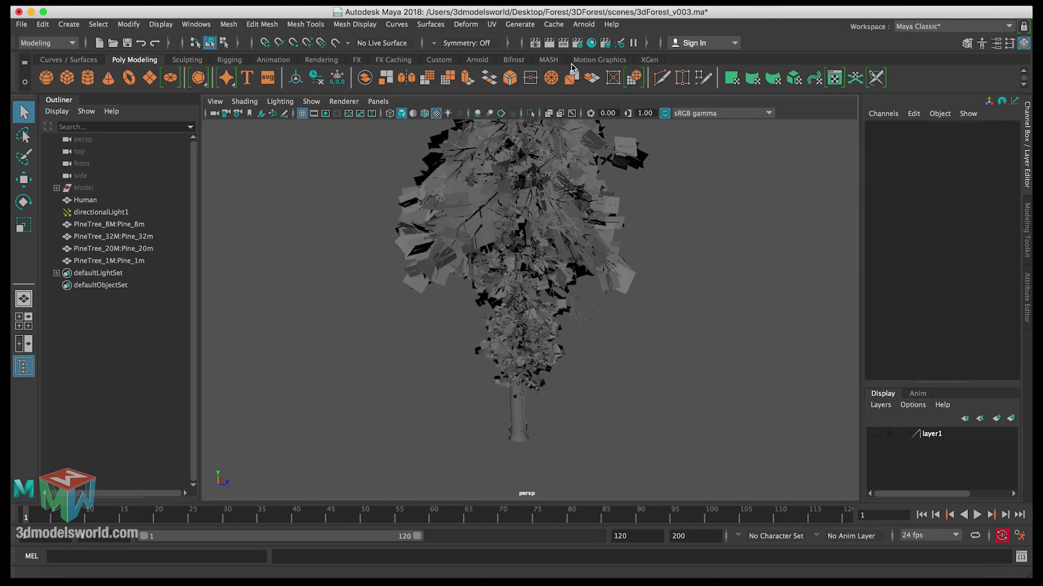
{"action": "left_click", "coordinate": [592, 43]}
{"action": "left_click_drag", "start_coordinate": [325, 243], "coordinate": [324, 315]}
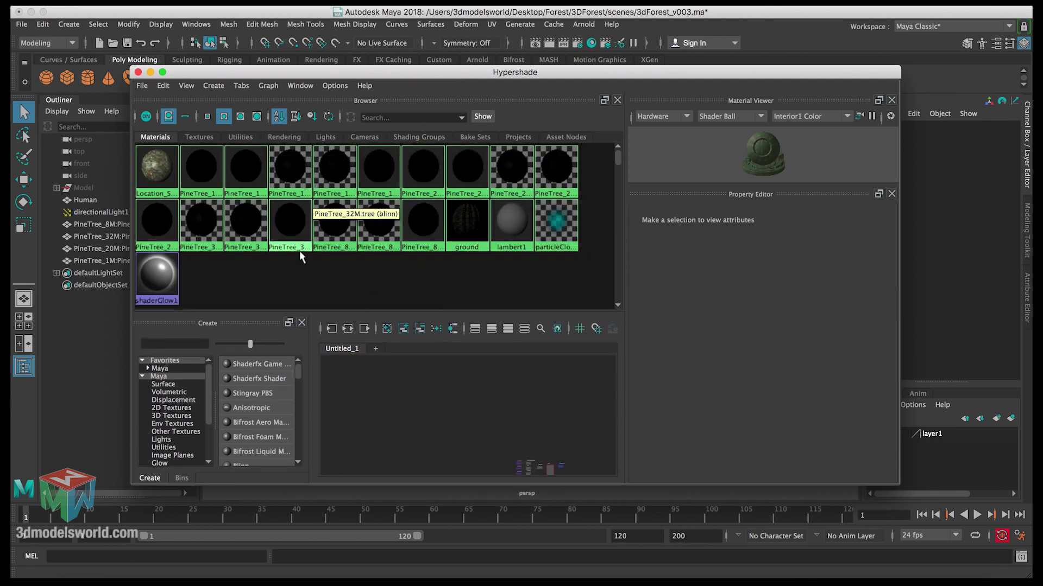
{"action": "left_click_drag", "start_coordinate": [330, 79], "coordinate": [569, 89]}
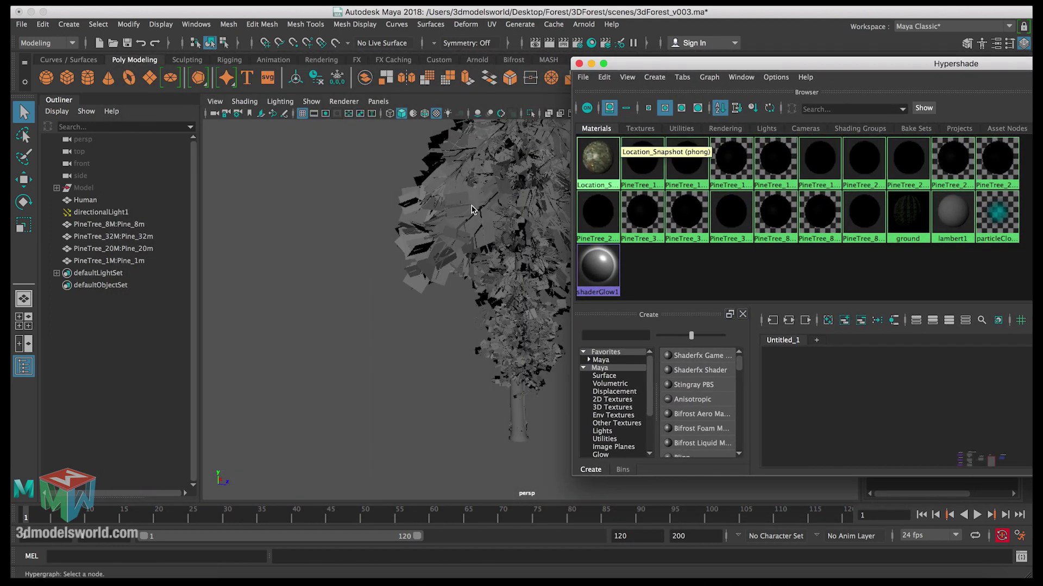
{"action": "left_click_drag", "start_coordinate": [472, 210], "coordinate": [400, 266], "text": "alt"}
{"action": "left_click_drag", "start_coordinate": [672, 64], "coordinate": [504, 63]}
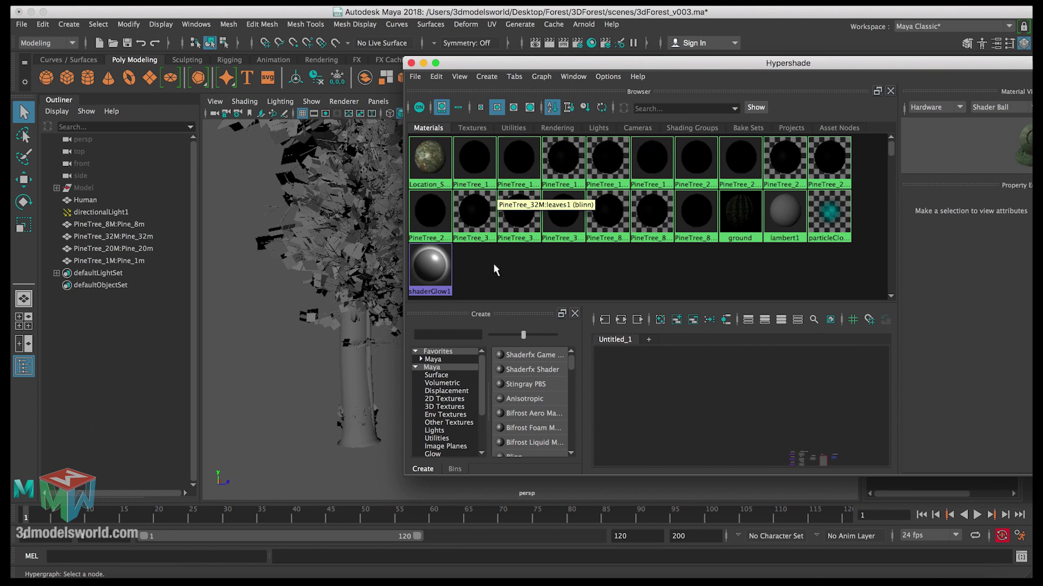
- Enlarge the Hypershade's node creation area and create an Arnold aiStandardSurface material
{"action": "left_click_drag", "start_coordinate": [535, 305], "coordinate": [534, 234]}
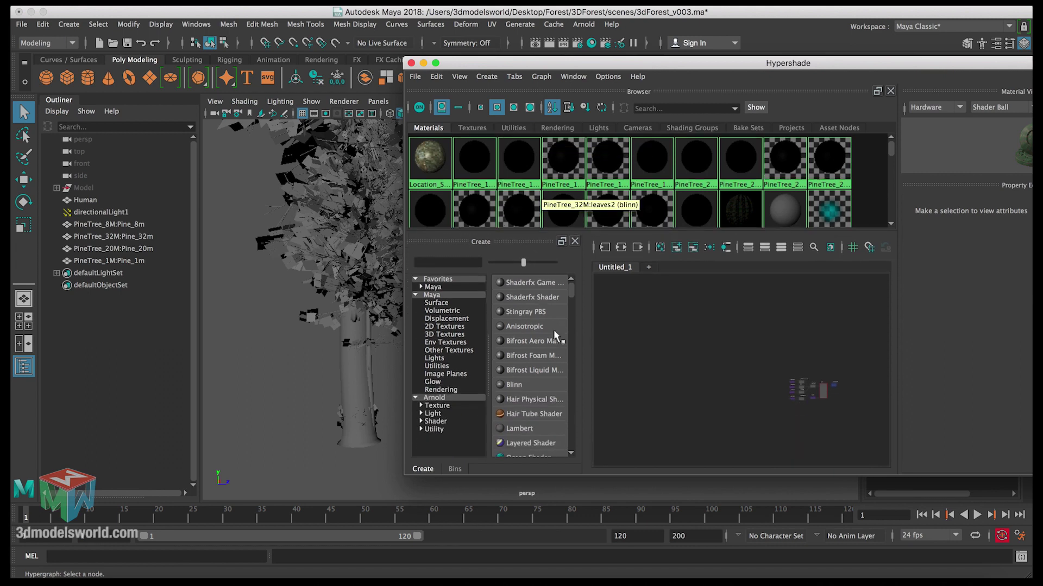
{"action": "left_click", "coordinate": [448, 399]}
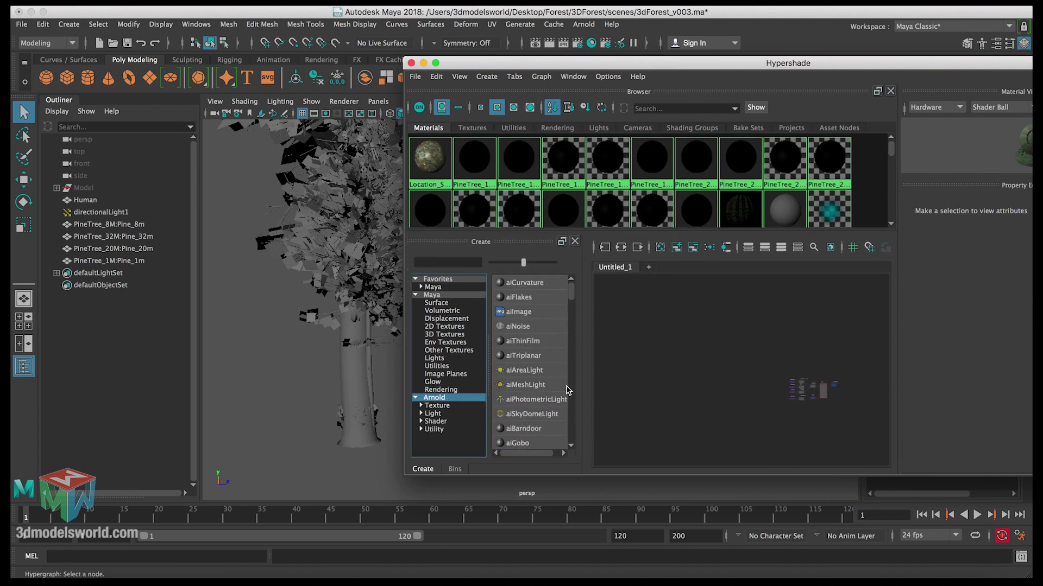
{"action": "left_click_drag", "start_coordinate": [580, 382], "coordinate": [646, 312]}
{"action": "scroll", "coordinate": [646, 315], "scroll_direction": "down", "scroll_amount": 5}
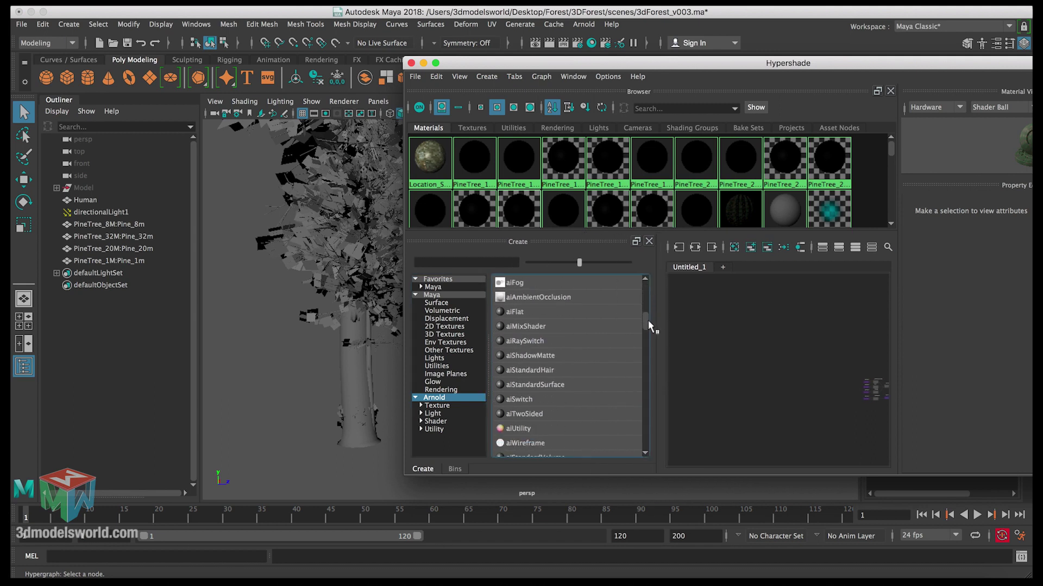
{"action": "left_click", "coordinate": [543, 369]}
- Bring the Hypershade's property editor fully into view and rename the new Arnold material ai_PineBark
{"action": "left_click_drag", "start_coordinate": [680, 69], "coordinate": [440, 29]}
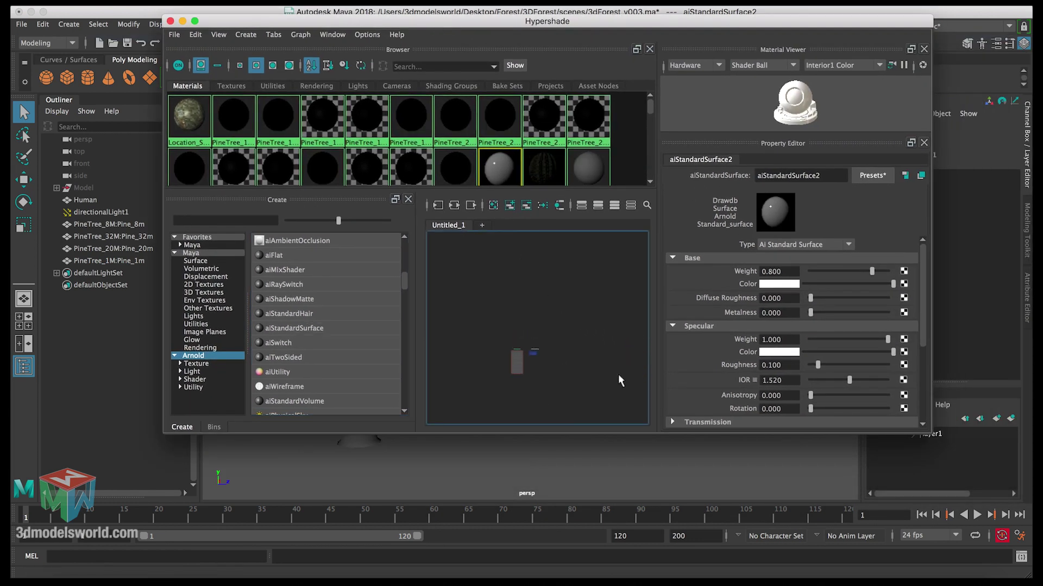
{"action": "scroll", "coordinate": [515, 364], "scroll_direction": "up", "scroll_amount": 5}
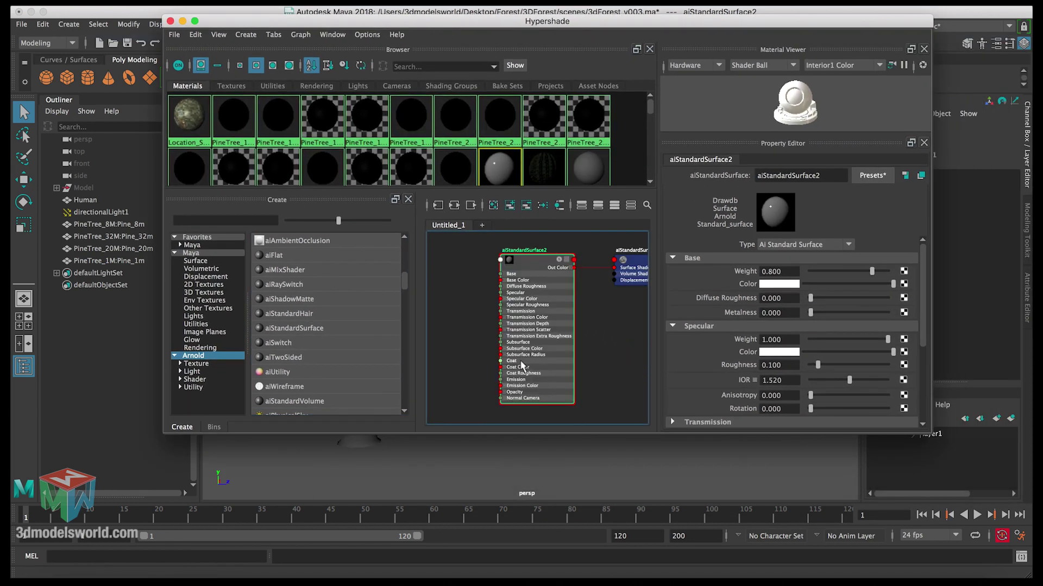
{"action": "key", "text": "f"}
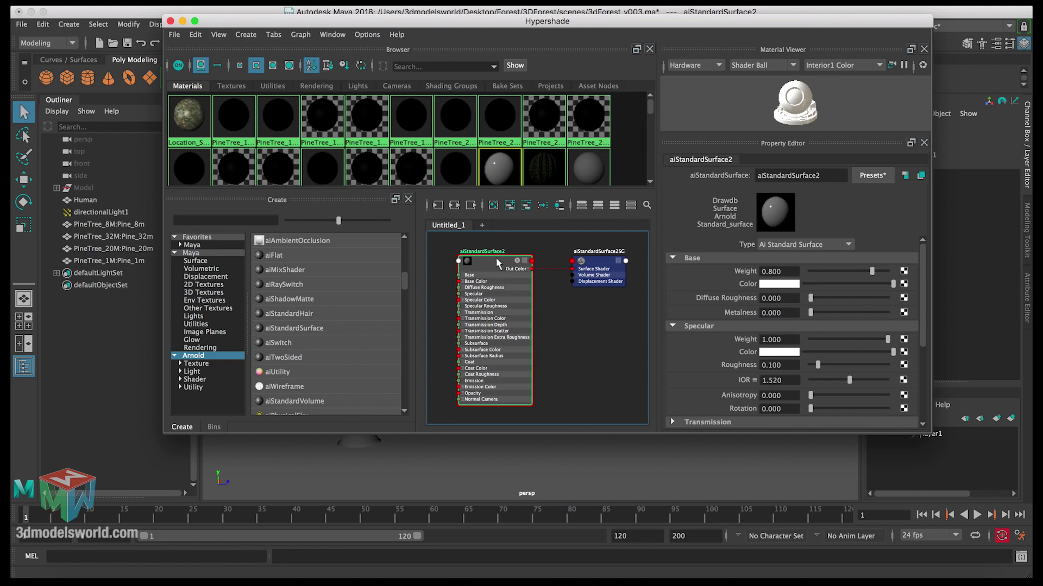
{"action": "double_click", "coordinate": [809, 175]}
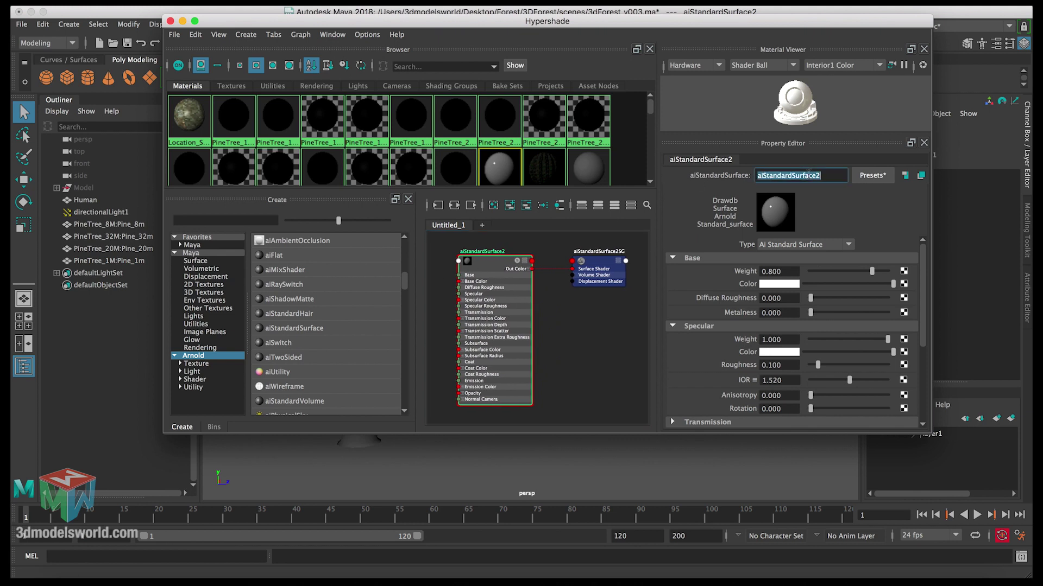
{"action": "type", "text": "ai_PineBar"}
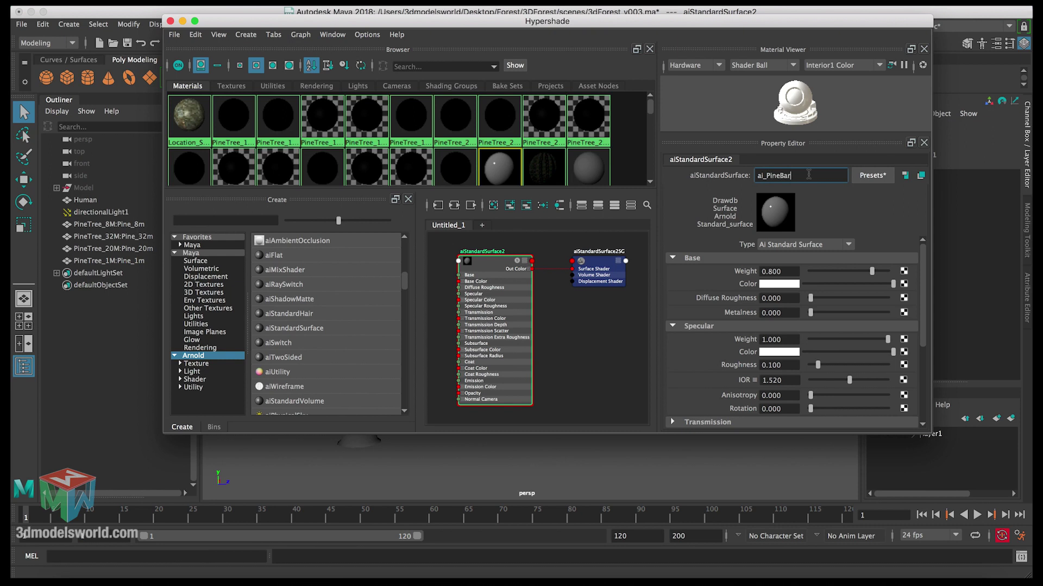
{"action": "type", "text": "k"}
{"action": "key", "text": "Return"}
- Rename the Arnold material to ai_PineTrunk
{"action": "left_click", "coordinate": [803, 174]}
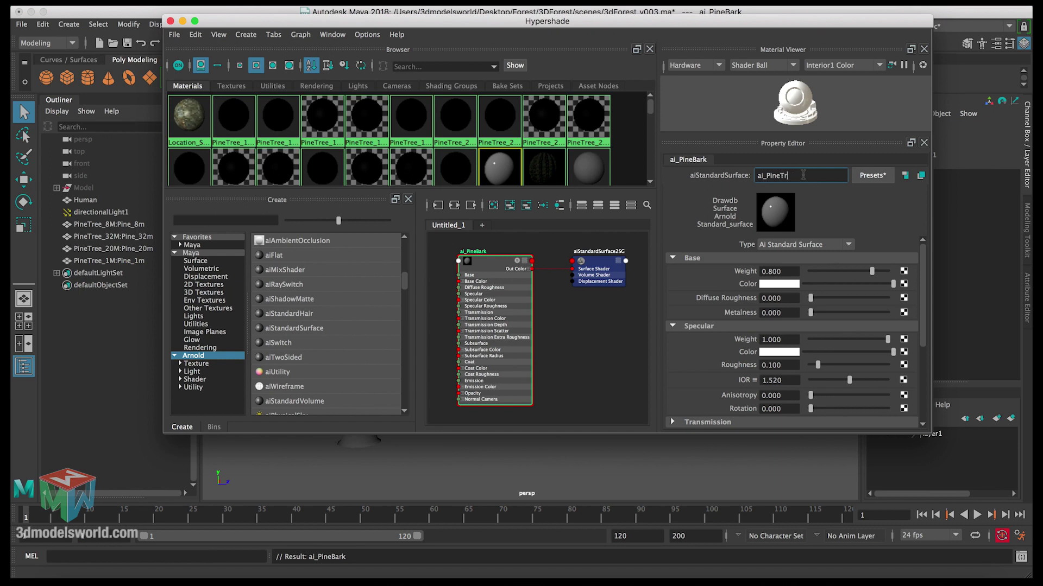
{"action": "type", "text": "Trunk"}
{"action": "key", "text": "Return"}
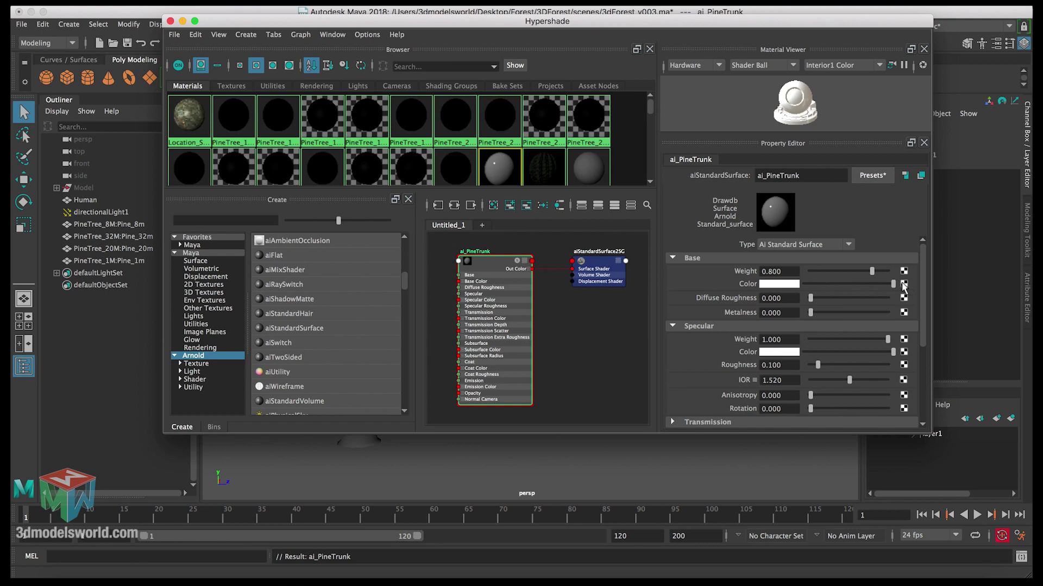
- Connect a file texture to the material's base color and load LodgePolePine_tree.jpg from the Pine_texture folder in sourceimages
{"action": "left_click", "coordinate": [904, 284]}
{"action": "left_click", "coordinate": [471, 235]}
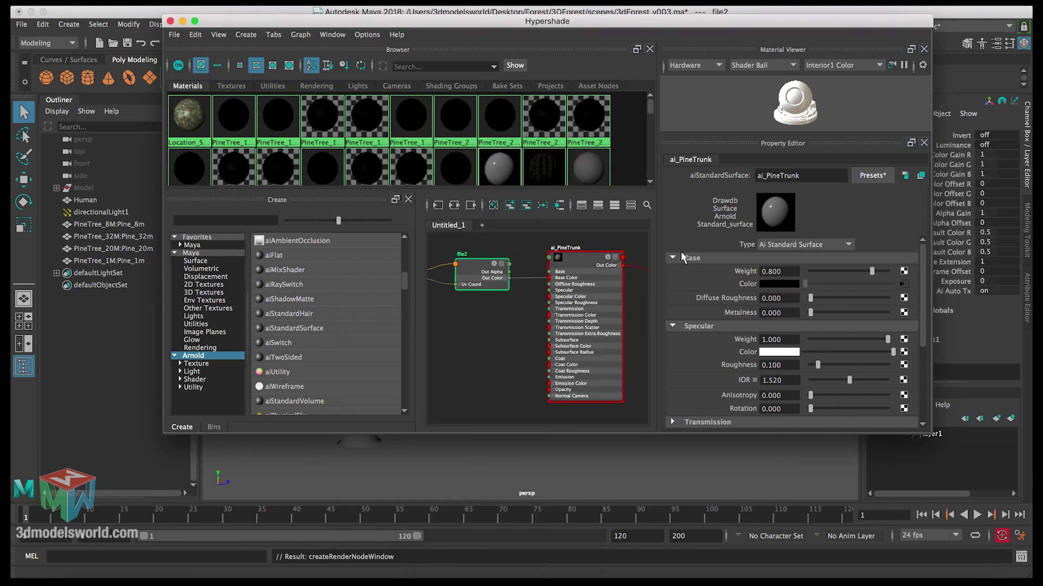
{"action": "left_click", "coordinate": [914, 260]}
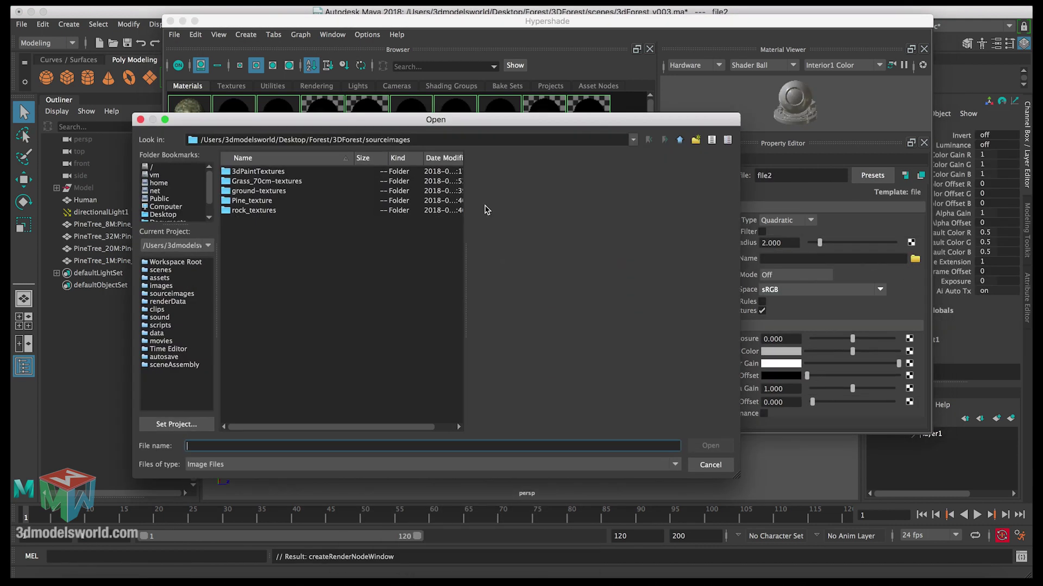
{"action": "left_click", "coordinate": [183, 295]}
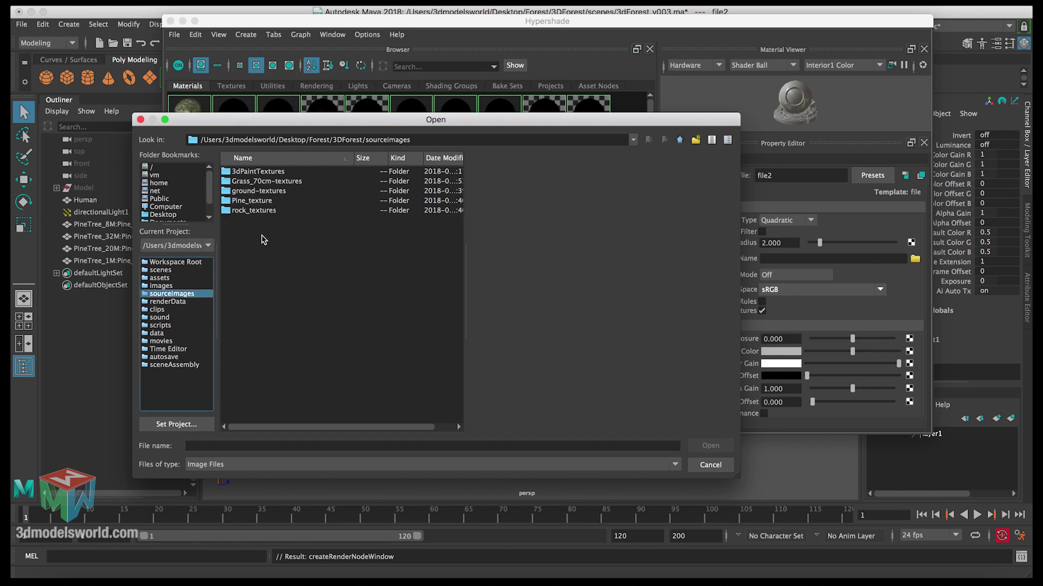
{"action": "double_click", "coordinate": [251, 201]}
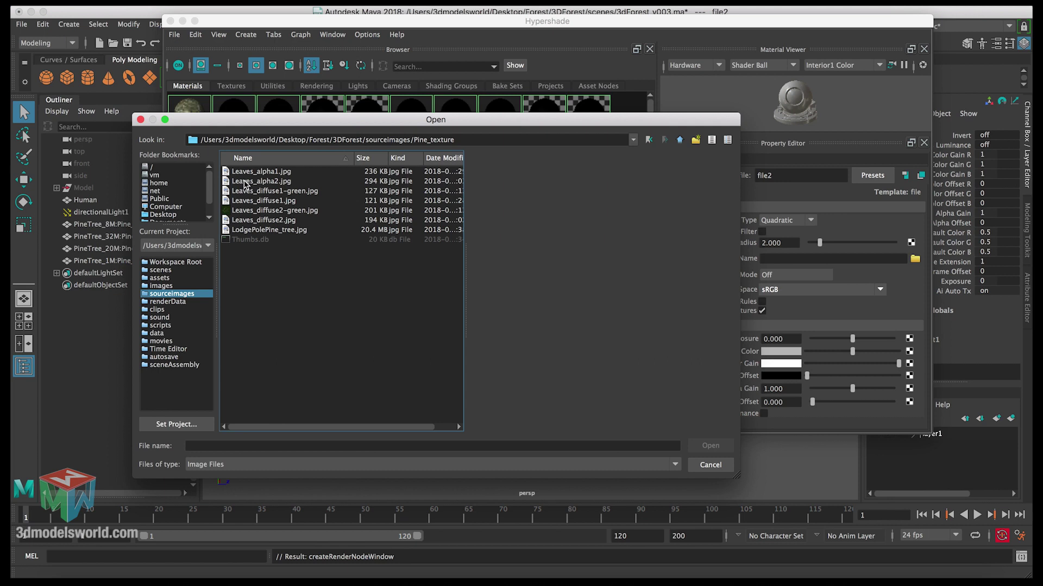
{"action": "left_click", "coordinate": [251, 230]}
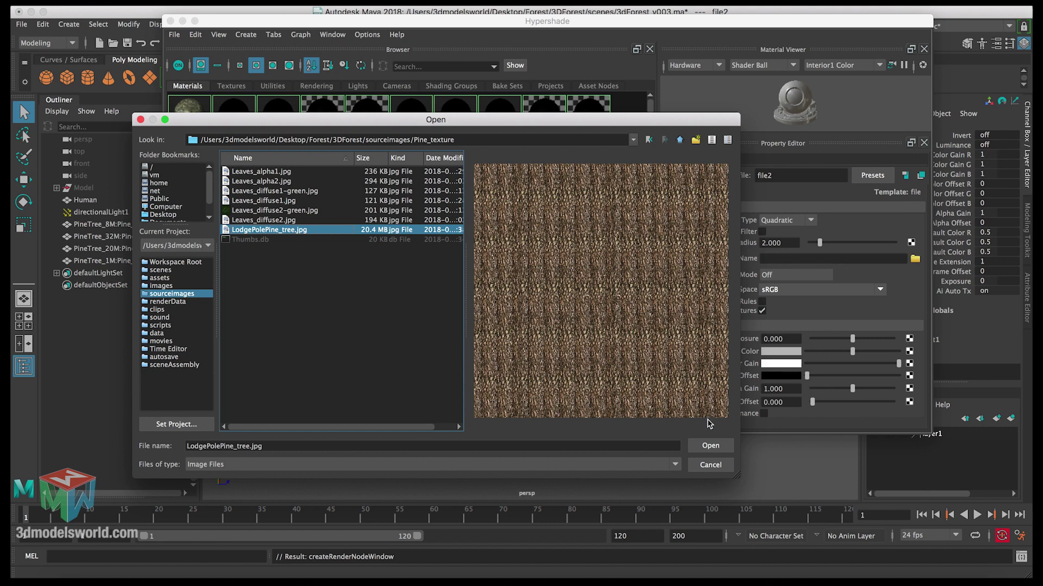
{"action": "left_click", "coordinate": [710, 445]}
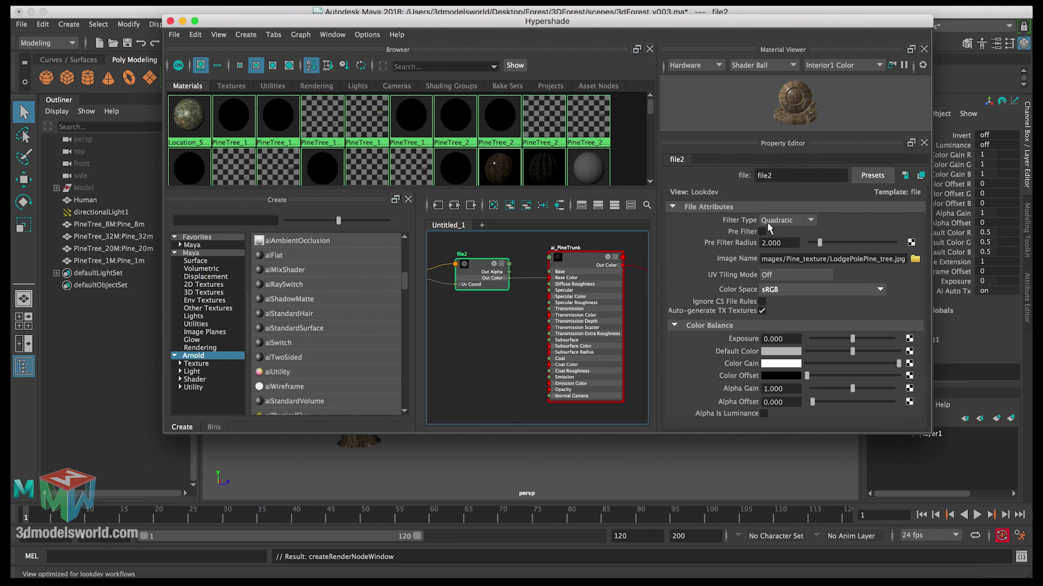
- Select the ai_PineTrunk material node in the node graph
{"action": "left_click", "coordinate": [494, 315]}
{"action": "scroll", "coordinate": [513, 313], "scroll_direction": "down", "scroll_amount": 1}
{"action": "middle_click_drag", "start_coordinate": [508, 312], "coordinate": [487, 317], "text": "alt"}
{"action": "left_click", "coordinate": [542, 259]}
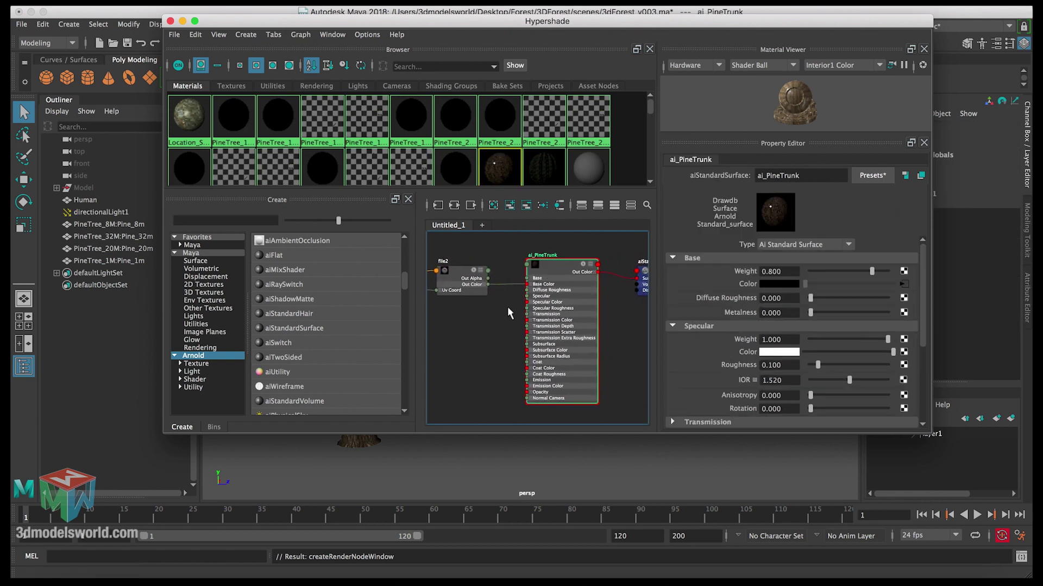
- Switch to Finder, locate LodgePolePine_tree.jpg in the project's Pine_texture folder, and return to Maya
{"action": "left_click", "coordinate": [84, 577]}
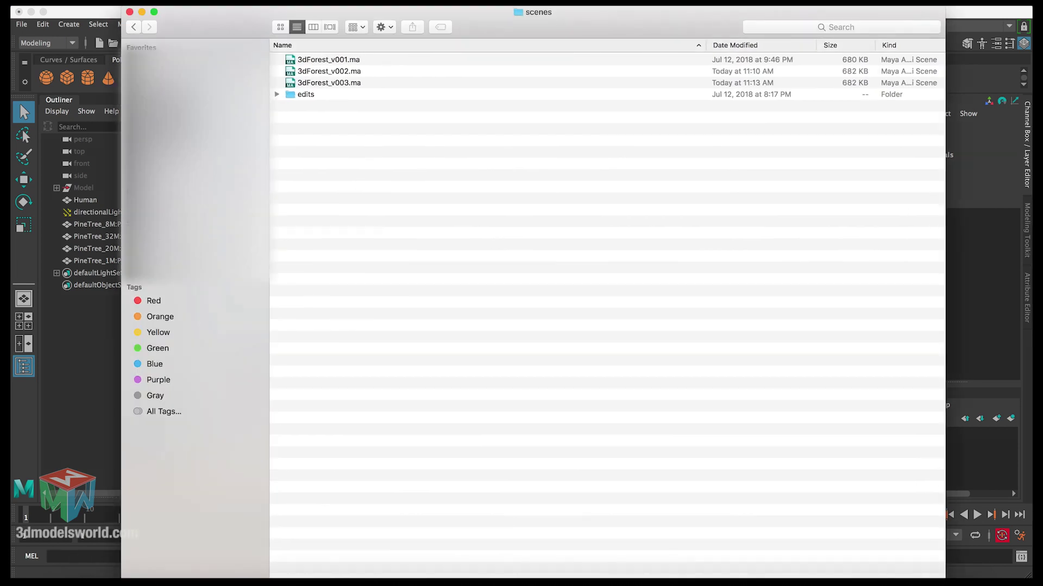
{"action": "left_click", "coordinate": [133, 26]}
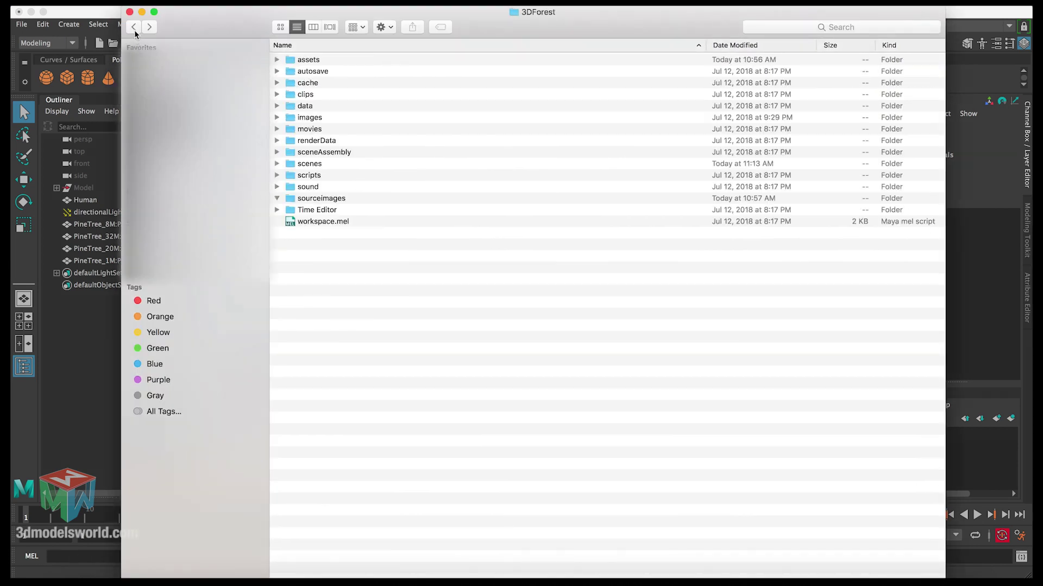
{"action": "double_click", "coordinate": [332, 245]}
{"action": "left_click", "coordinate": [327, 131]}
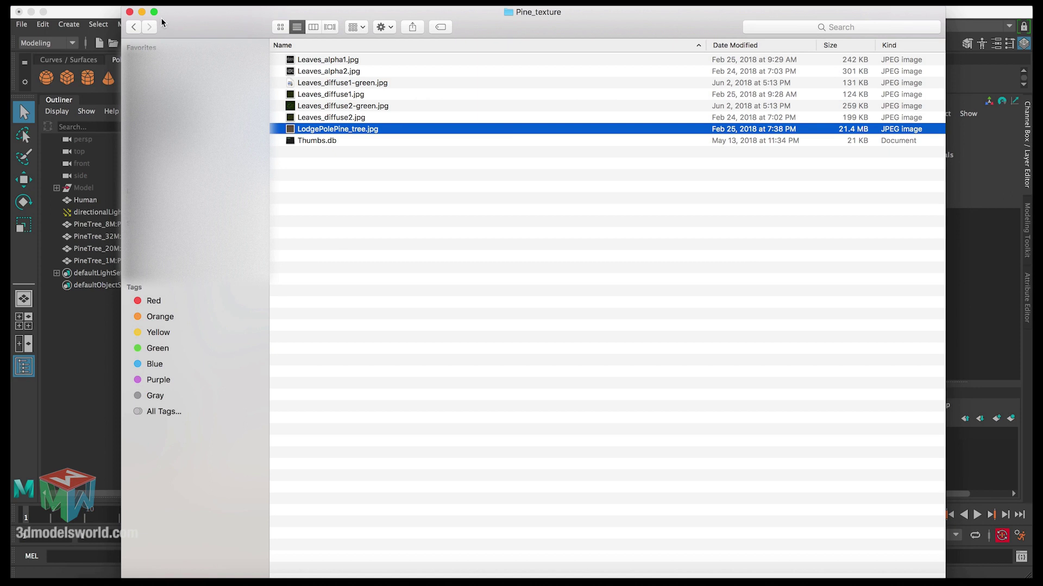
{"action": "left_click", "coordinate": [143, 12]}
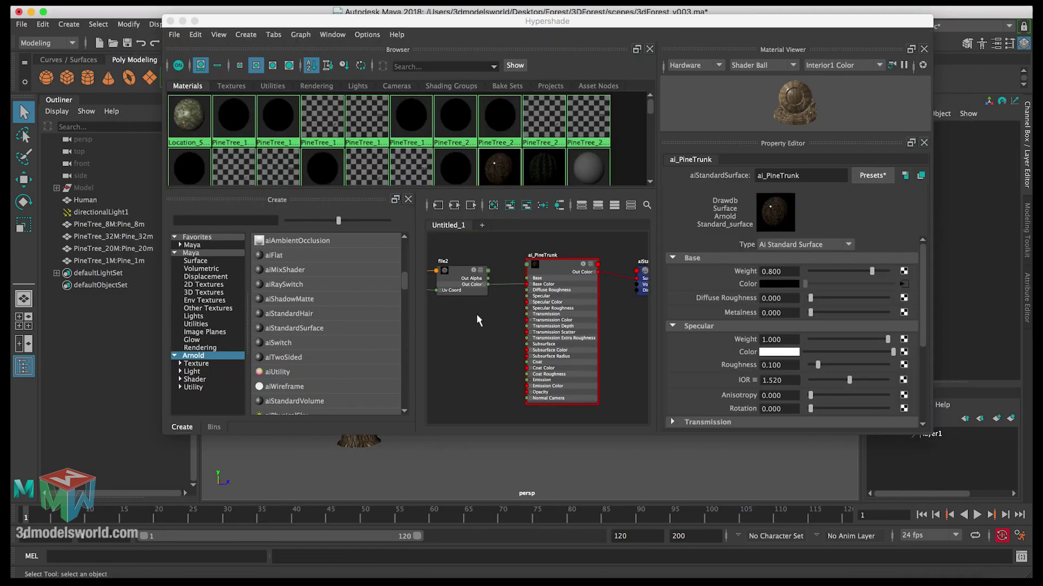
- Move the Hypershade aside to examine the bark on the pine trunk in the viewport, and bring the window back
{"action": "left_click_drag", "start_coordinate": [218, 22], "coordinate": [560, 30]}
{"action": "left_click_drag", "start_coordinate": [383, 195], "coordinate": [288, 258], "text": "alt"}
{"action": "right_click_drag", "start_coordinate": [288, 259], "coordinate": [379, 248], "text": "alt"}
{"action": "left_click_drag", "start_coordinate": [380, 248], "coordinate": [380, 294], "text": "alt"}
{"action": "left_click_drag", "start_coordinate": [589, 29], "coordinate": [314, 31]}
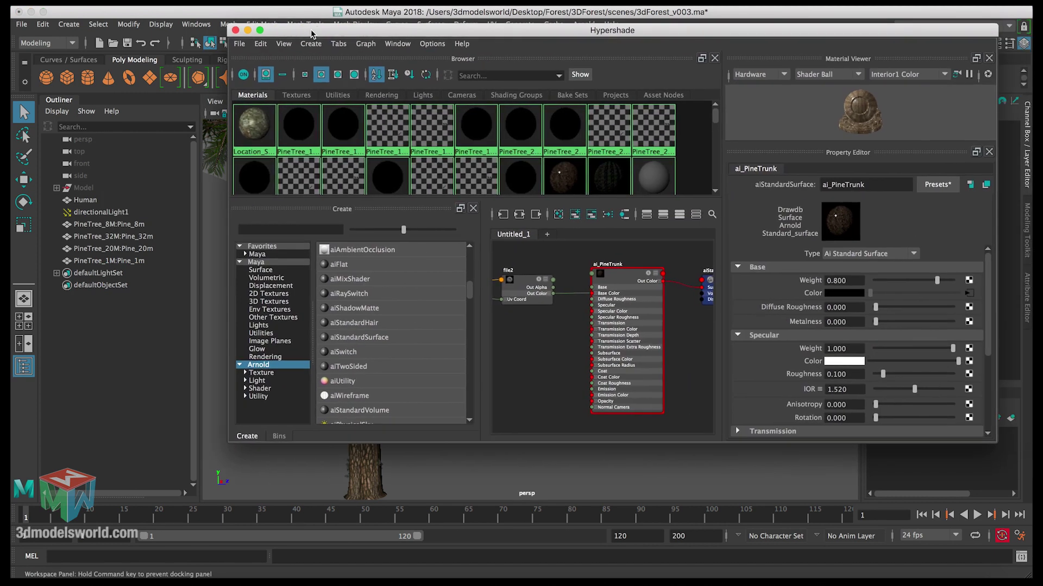
- Lower the specular weight of ai_PineTrunk to its minimum and expand the material's Geometry settings
{"action": "left_click", "coordinate": [564, 175]}
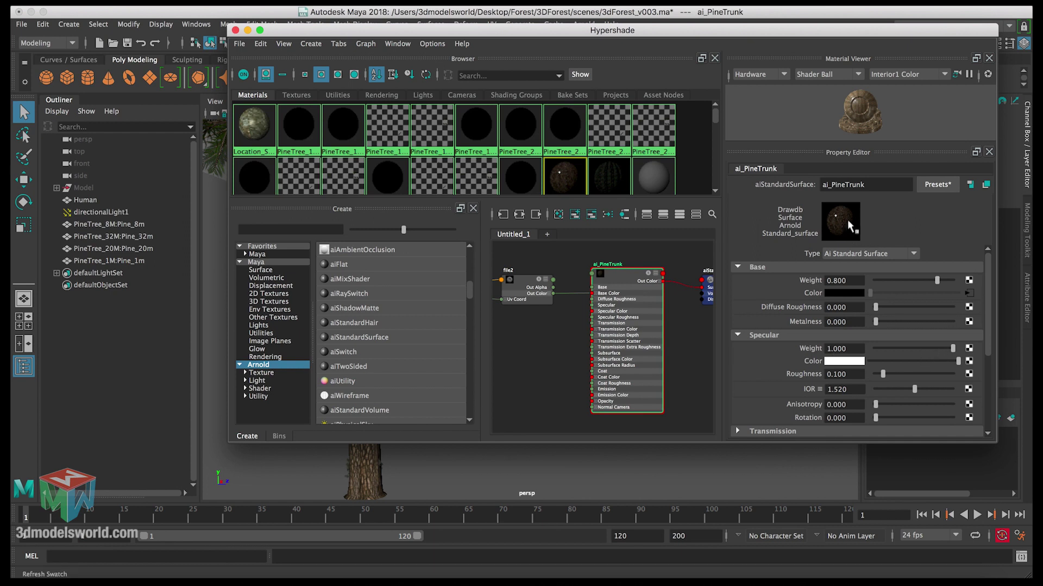
{"action": "left_click_drag", "start_coordinate": [953, 348], "coordinate": [868, 352]}
{"action": "left_click_drag", "start_coordinate": [987, 329], "coordinate": [989, 401]}
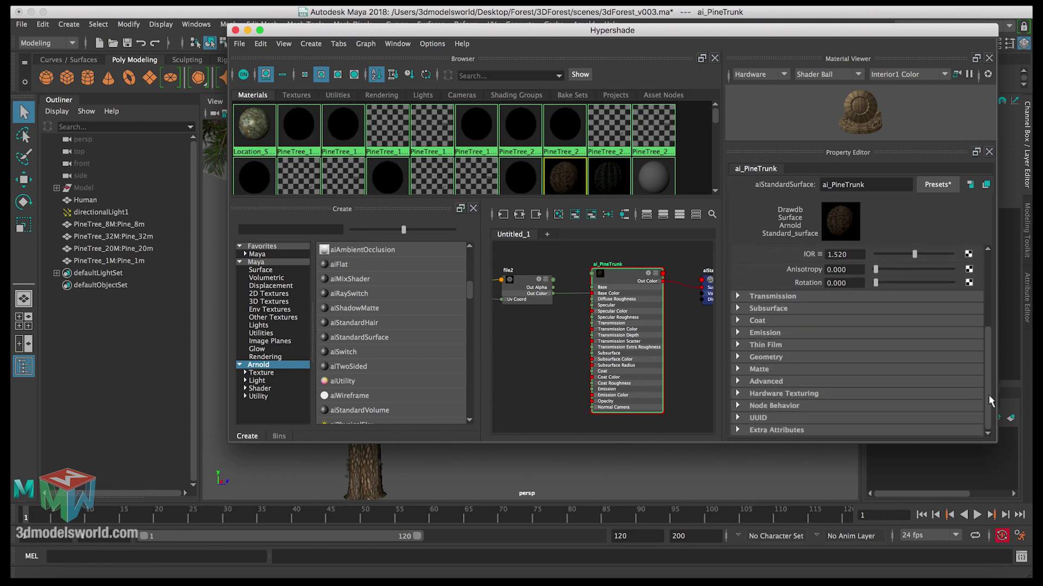
{"action": "left_click", "coordinate": [745, 357]}
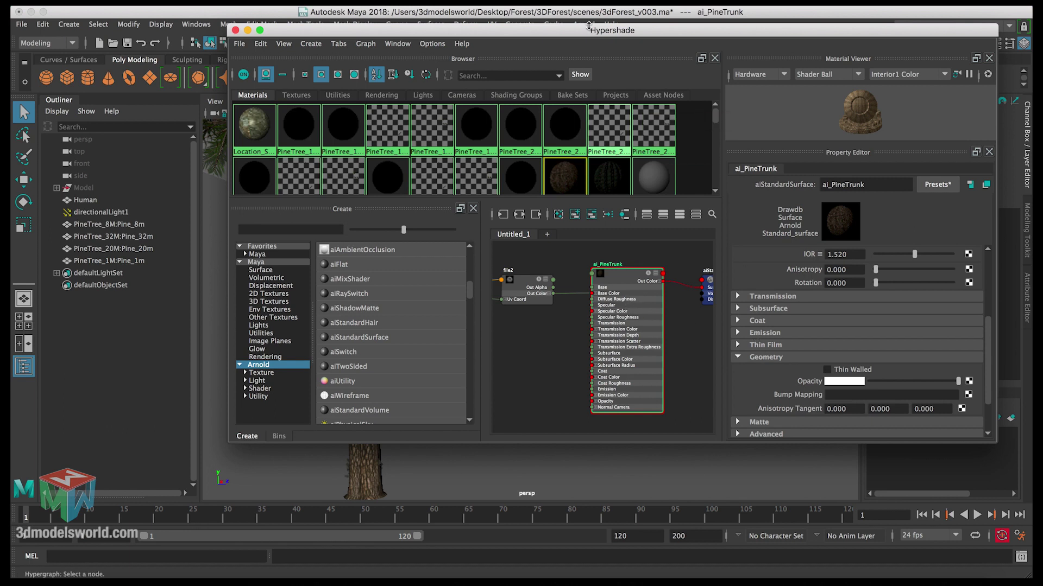
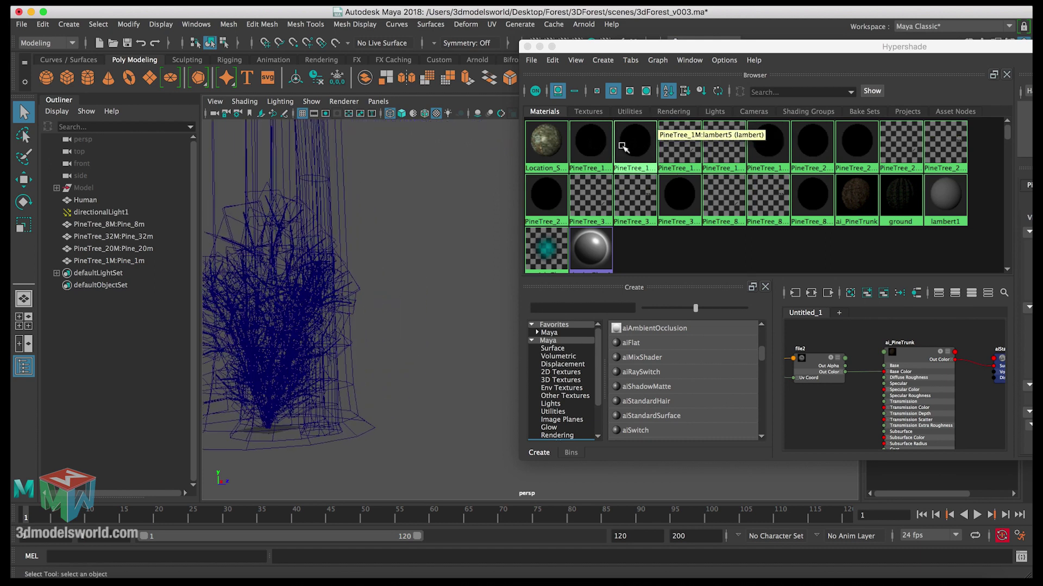
- Select the faces that use the PineTree_1M:tree material and assign ai_PineTrunk to them
{"action": "right_click_drag", "start_coordinate": [628, 148], "coordinate": [667, 148]}
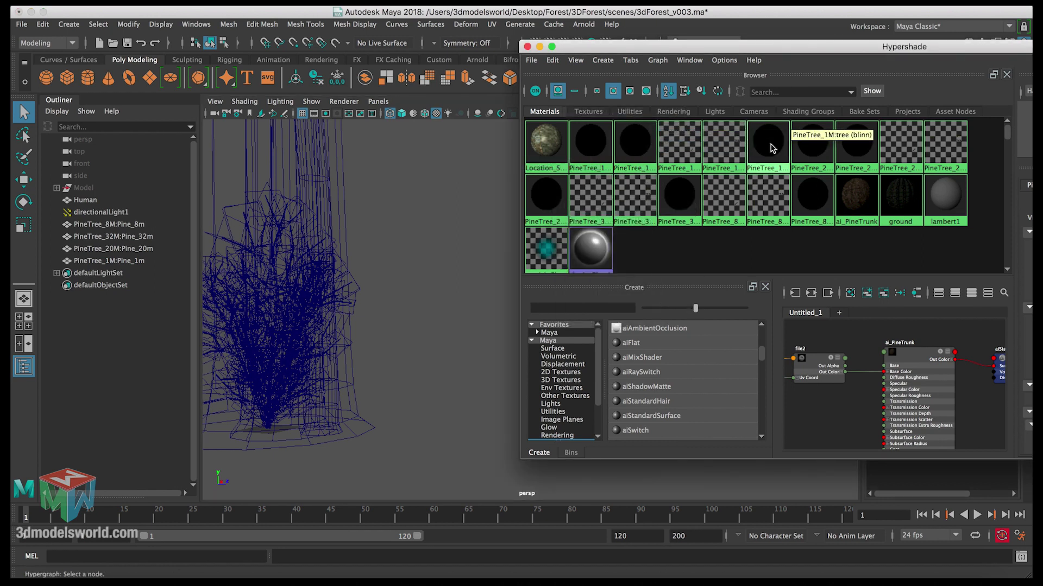
{"action": "right_click_drag", "start_coordinate": [772, 148], "coordinate": [812, 146]}
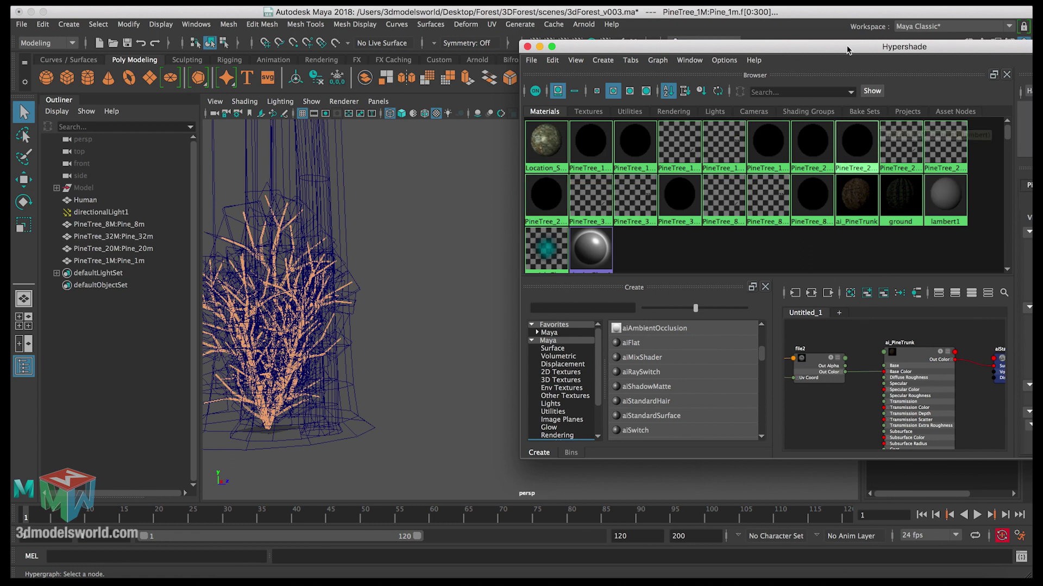
{"action": "left_click_drag", "start_coordinate": [847, 50], "coordinate": [745, 49]}
{"action": "right_click", "coordinate": [807, 354]}
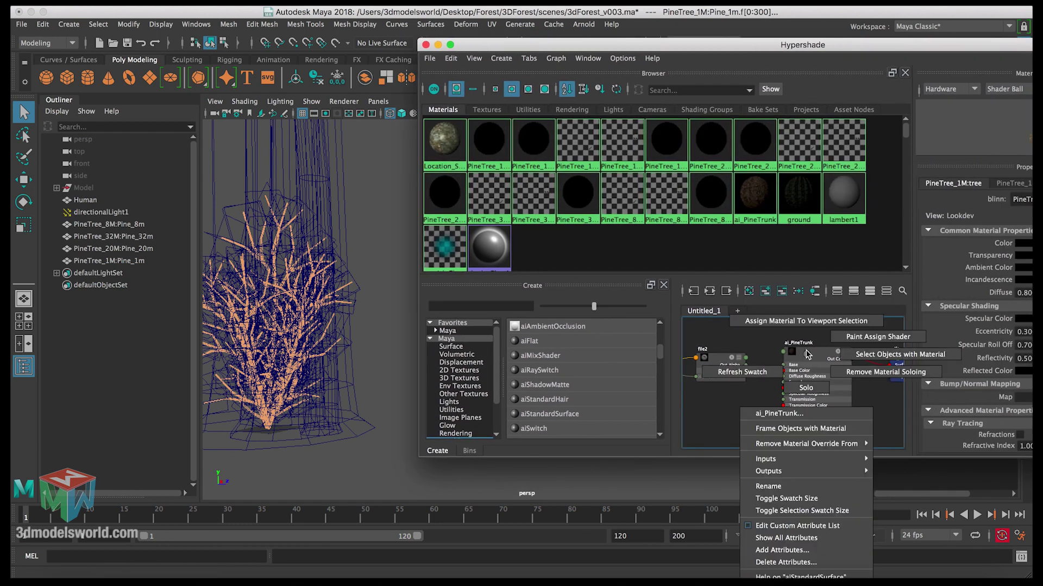
{"action": "left_click", "coordinate": [806, 321]}
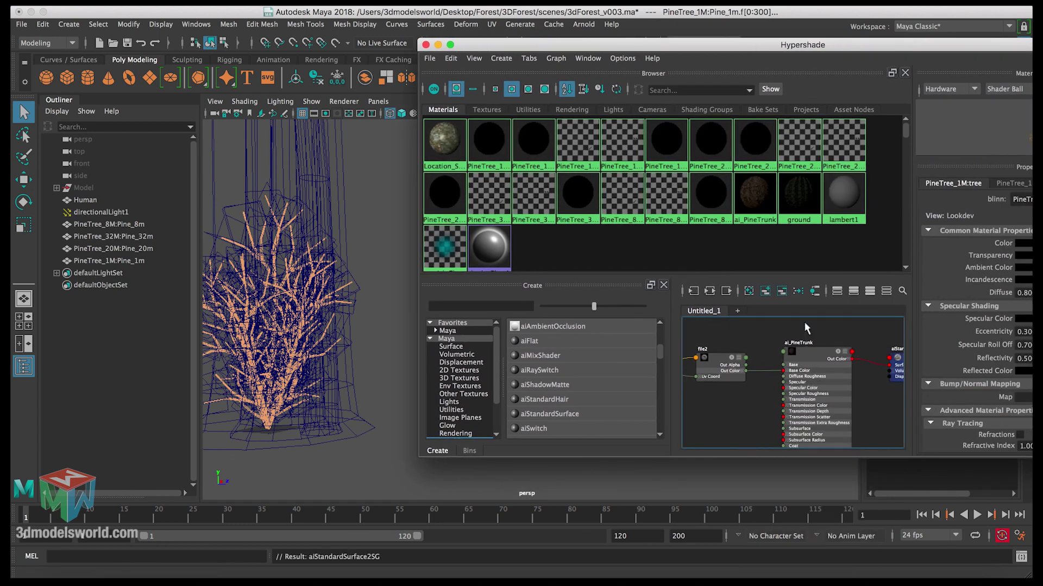
- Check the PineTree_20M lambert materials for assigned objects, and assign ai_PineTrunk to the faces that use PineTree_20M:tree
{"action": "right_click", "coordinate": [694, 147]}
{"action": "left_click", "coordinate": [723, 146]}
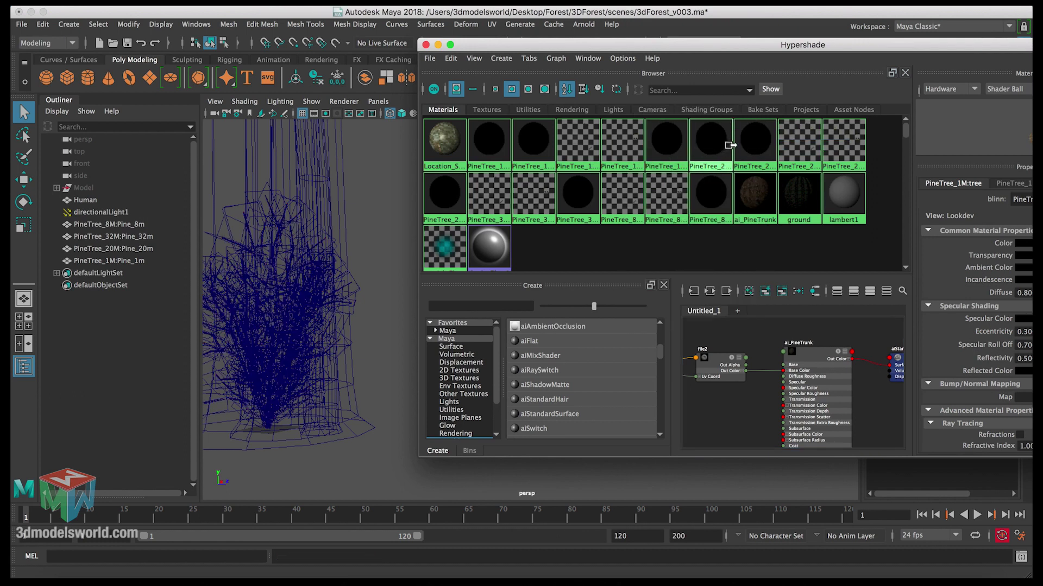
{"action": "right_click", "coordinate": [731, 145]}
{"action": "left_click", "coordinate": [791, 128]}
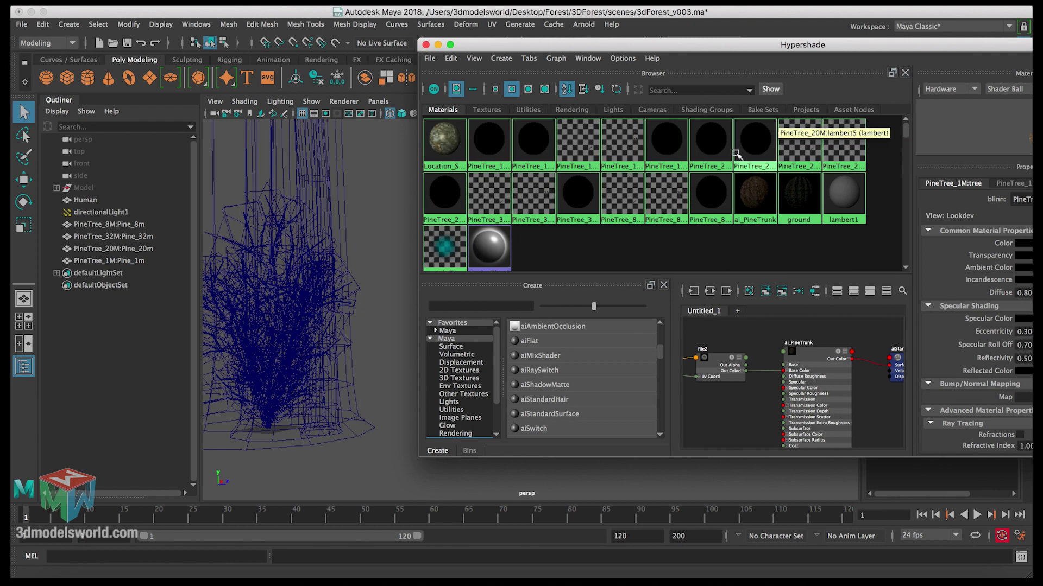
{"action": "right_click", "coordinate": [446, 188]}
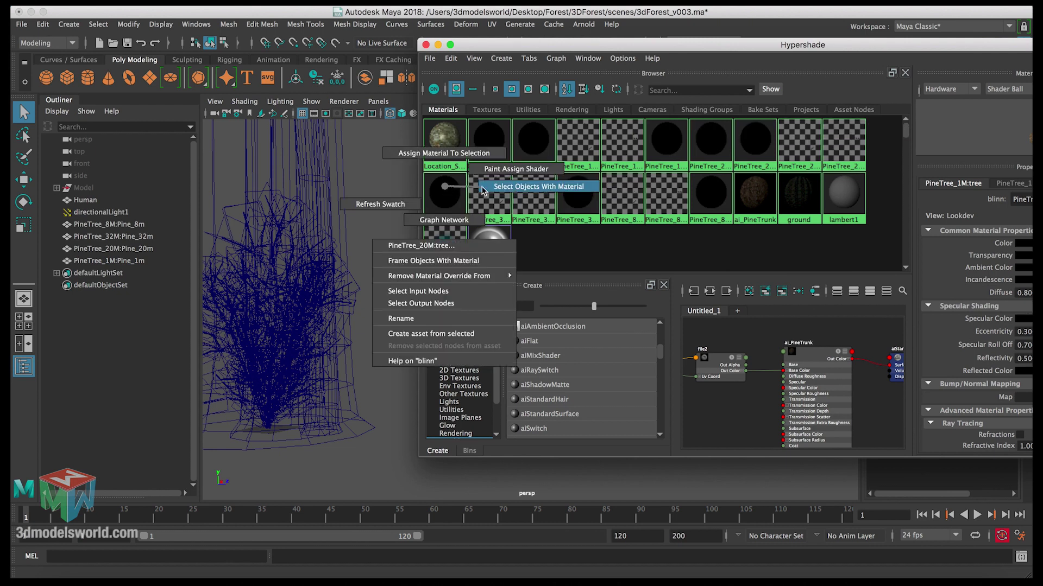
{"action": "left_click", "coordinate": [477, 185]}
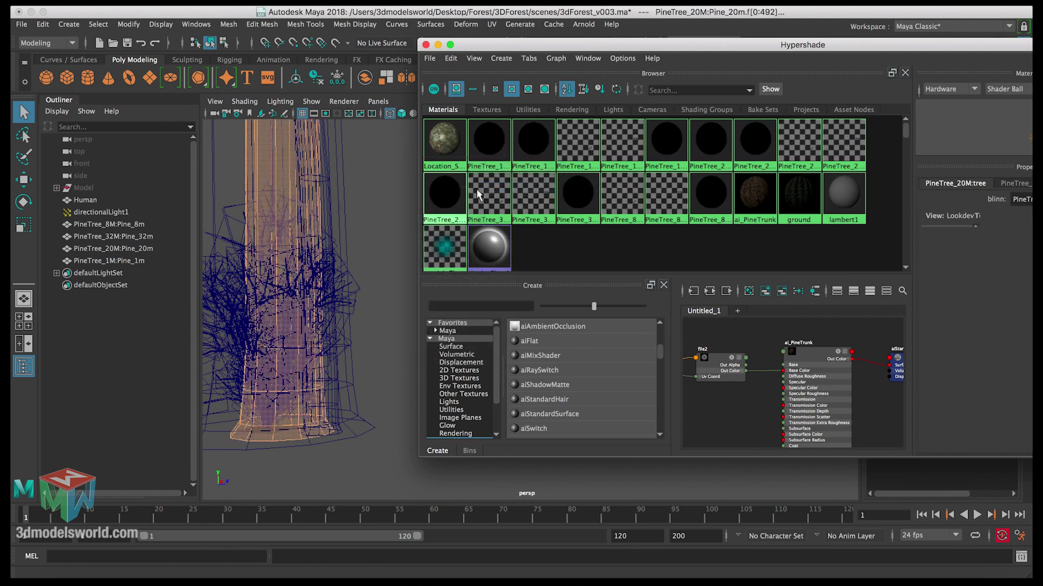
{"action": "right_click", "coordinate": [806, 355]}
{"action": "left_click", "coordinate": [803, 325]}
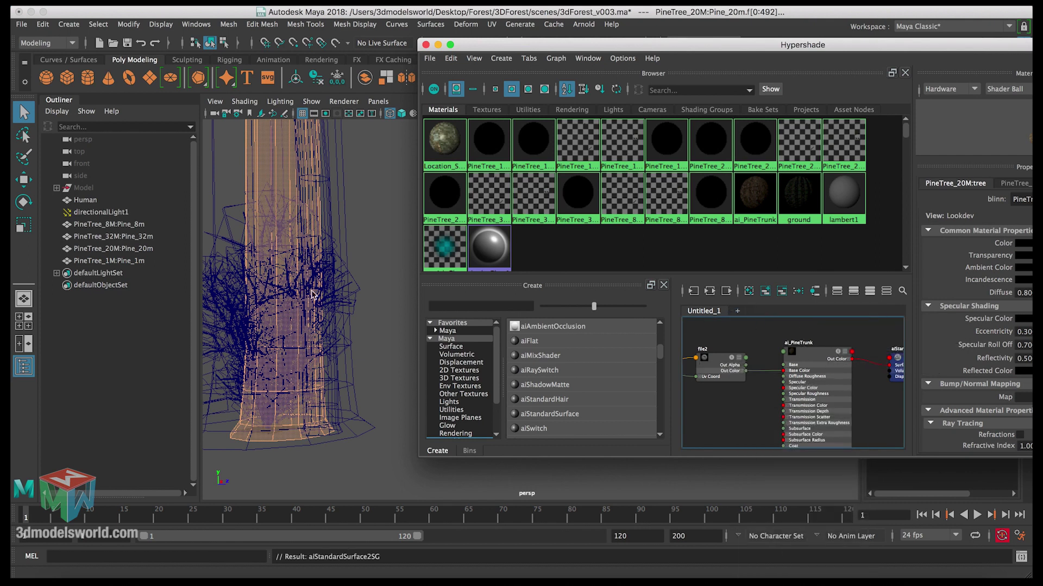
- Select the faces that use the PineTree_32M:tree material and assign ai_PineTrunk to them
{"action": "right_click", "coordinate": [573, 209]}
{"action": "left_click", "coordinate": [616, 209]}
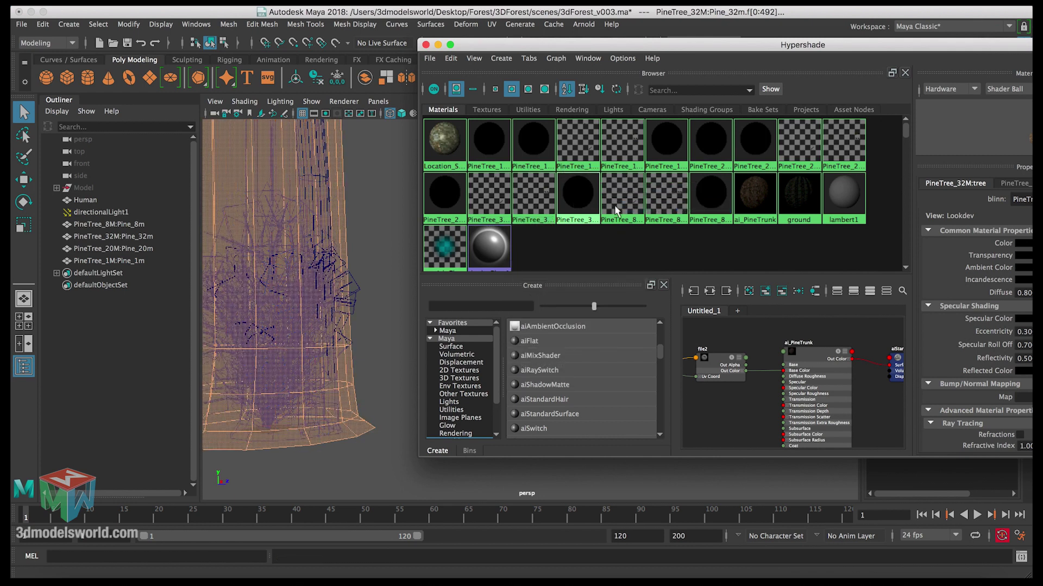
{"action": "right_click", "coordinate": [803, 353]}
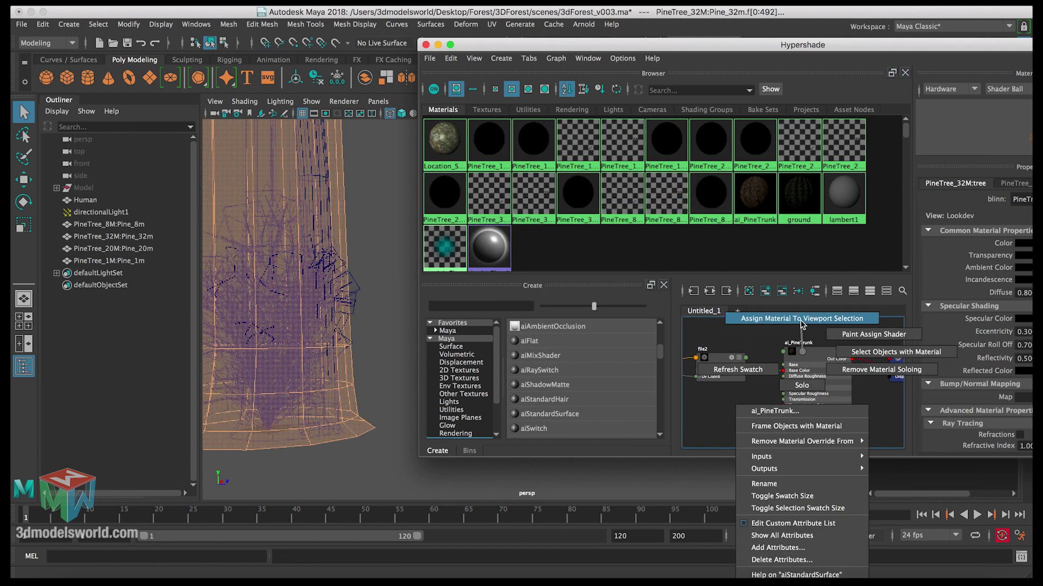
{"action": "left_click", "coordinate": [801, 321]}
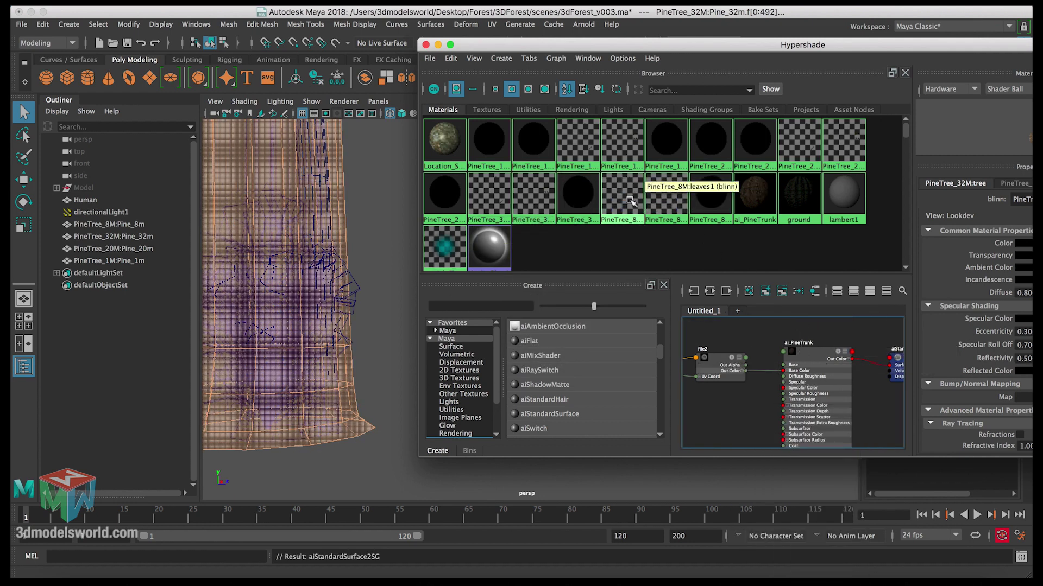
- Select the faces that use the PineTree_8M:tree material and assign ai_PineTrunk to them
{"action": "right_click", "coordinate": [698, 202]}
{"action": "left_click", "coordinate": [706, 359]}
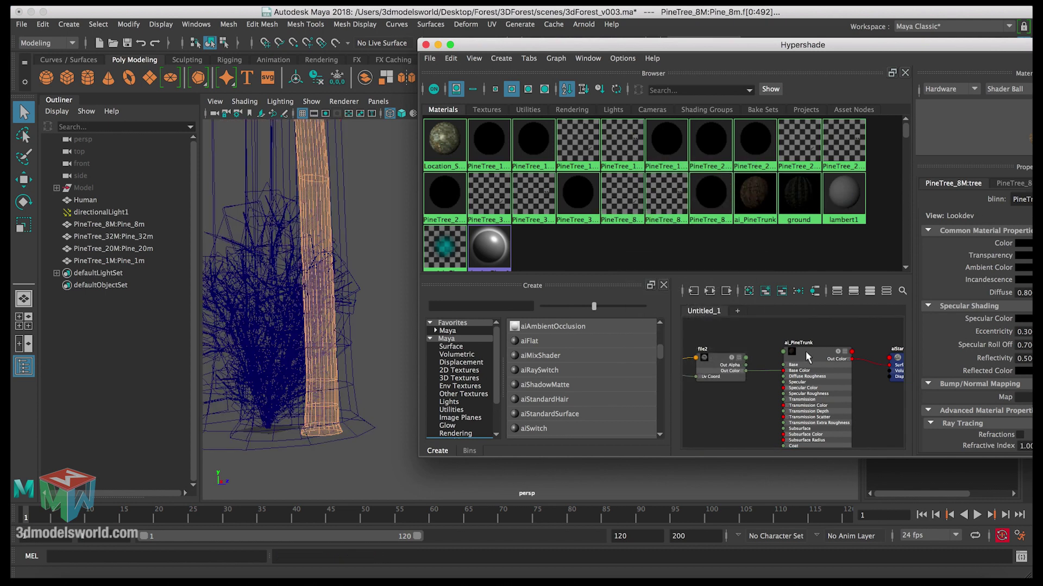
{"action": "right_click_drag", "start_coordinate": [809, 351], "coordinate": [805, 320]}
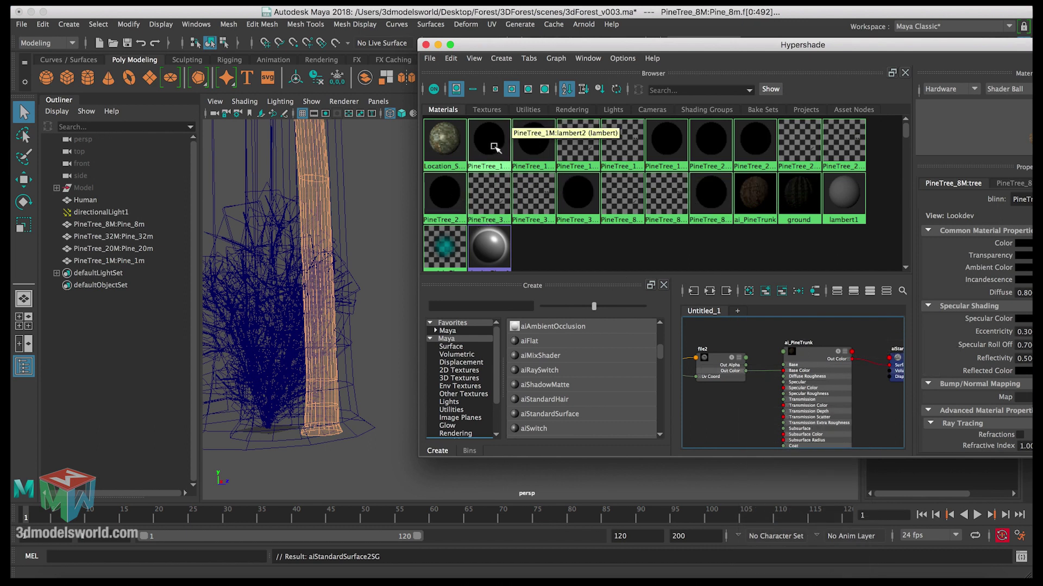
- Try to select the objects that use PineTree_1M:lambert2 and PineTree_1M:lambert5 and assign ai_PineTrunk to them
{"action": "right_click_drag", "start_coordinate": [494, 147], "coordinate": [527, 149]}
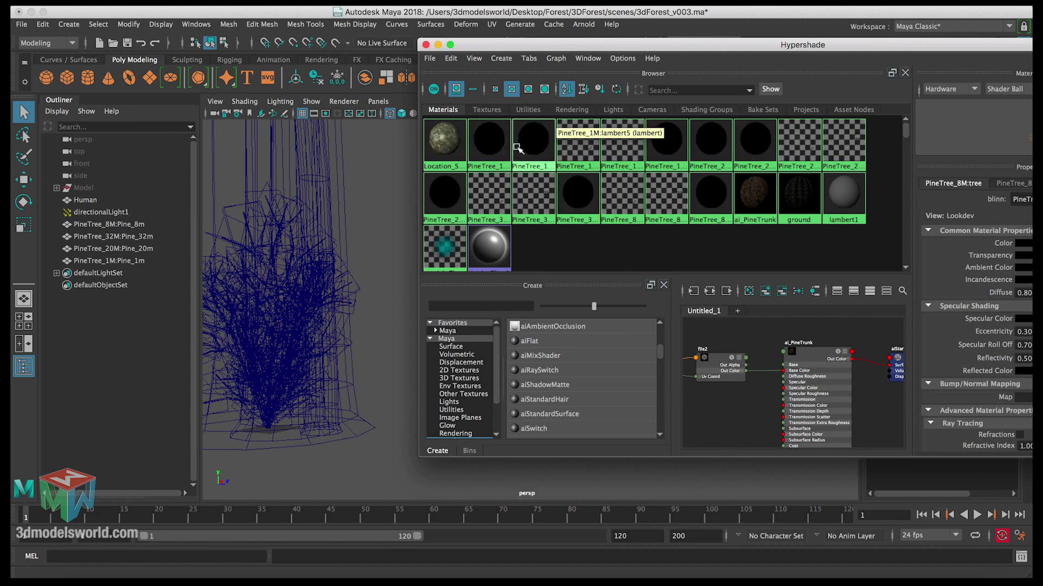
{"action": "right_click", "coordinate": [523, 146]}
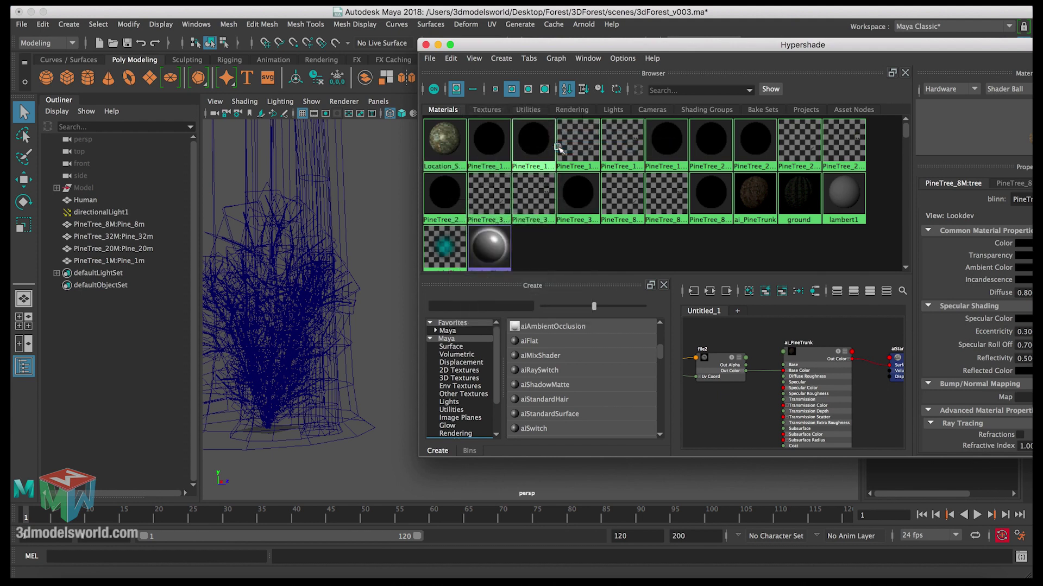
{"action": "right_click", "coordinate": [797, 351]}
{"action": "right_click_drag", "start_coordinate": [797, 352], "coordinate": [793, 320]}
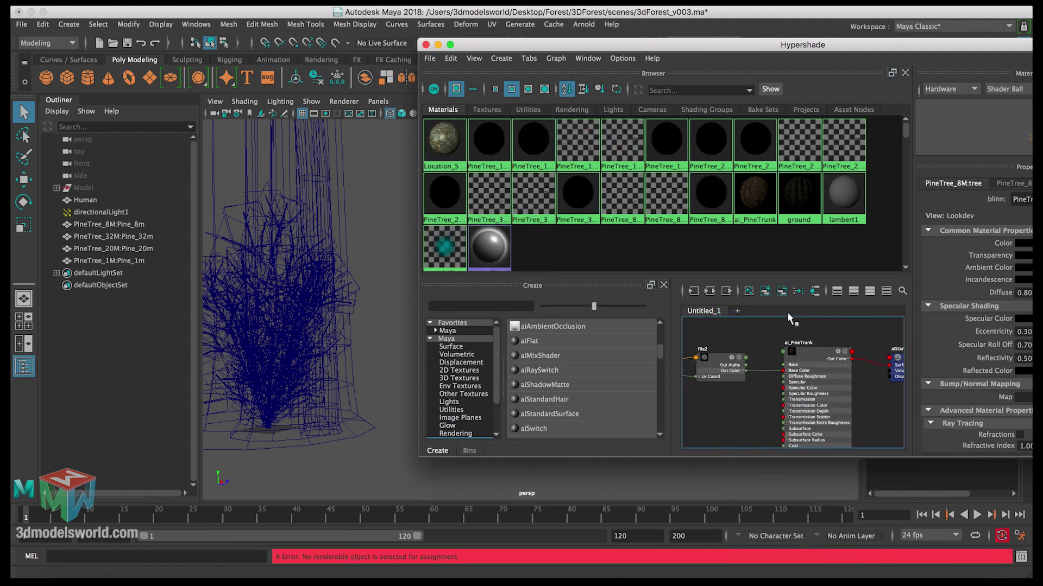
- Show the scene with textures and inspect the ai_PineTrunk material on the trunk of the 32 m pine
{"action": "mouse_move", "coordinate": [363, 417]}
{"action": "left_mouse_down", "text": "alt"}
{"action": "mouse_move", "coordinate": [344, 361]}
{"action": "mouse_move", "coordinate": [344, 267]}
{"action": "mouse_move", "coordinate": [294, 309]}
{"action": "mouse_move", "coordinate": [315, 310]}
{"action": "mouse_move", "coordinate": [323, 337]}
{"action": "left_mouse_up", "text": "alt"}
{"action": "key", "text": "6"}
{"action": "left_click", "coordinate": [323, 337]}
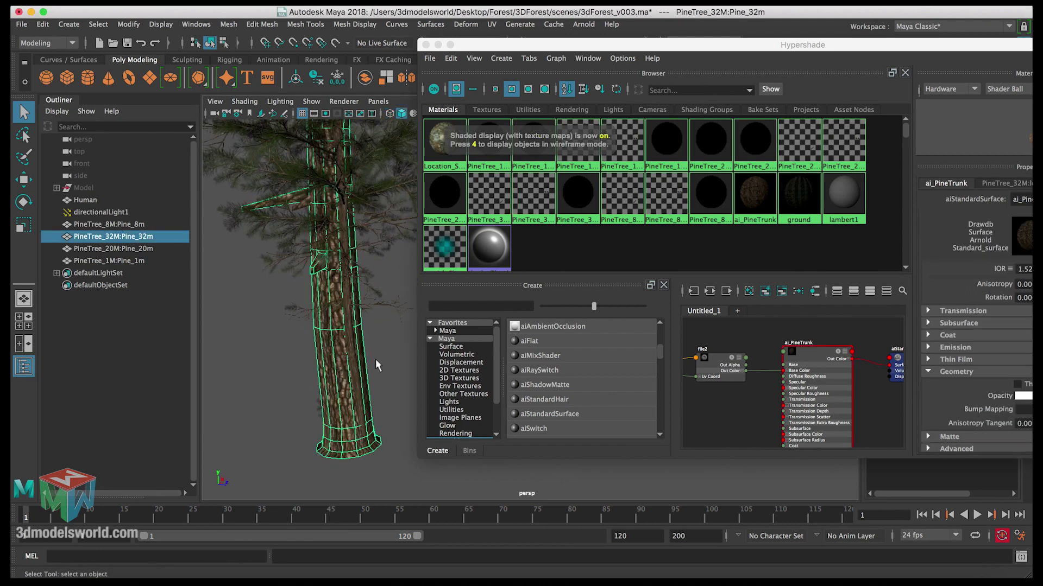
{"action": "left_click_drag", "start_coordinate": [551, 45], "coordinate": [332, 46]}
{"action": "scroll", "coordinate": [896, 344], "scroll_direction": "up", "scroll_amount": 5}
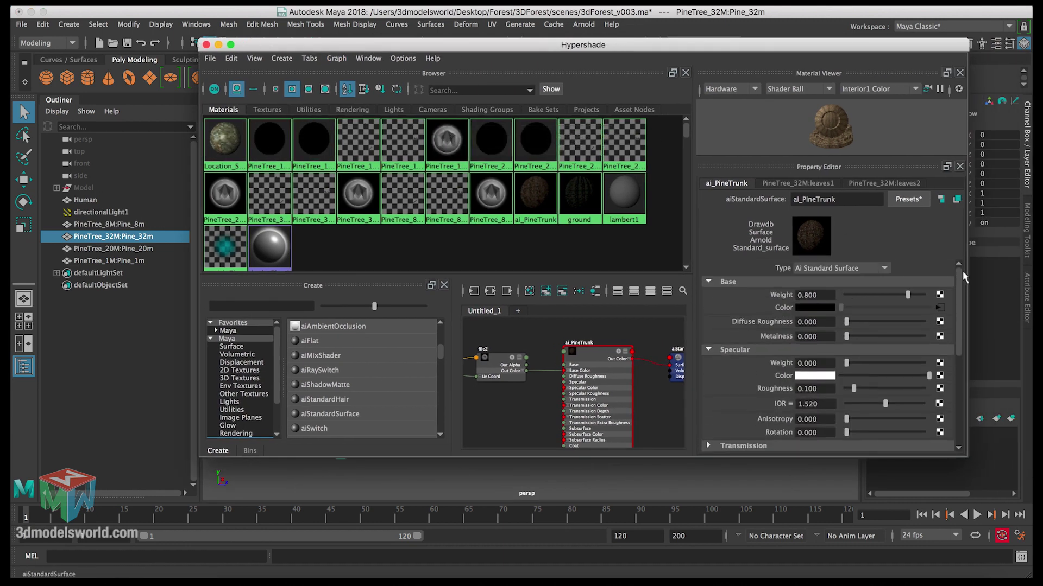
{"action": "left_click_drag", "start_coordinate": [495, 46], "coordinate": [719, 45]}
{"action": "left_click", "coordinate": [367, 382]}
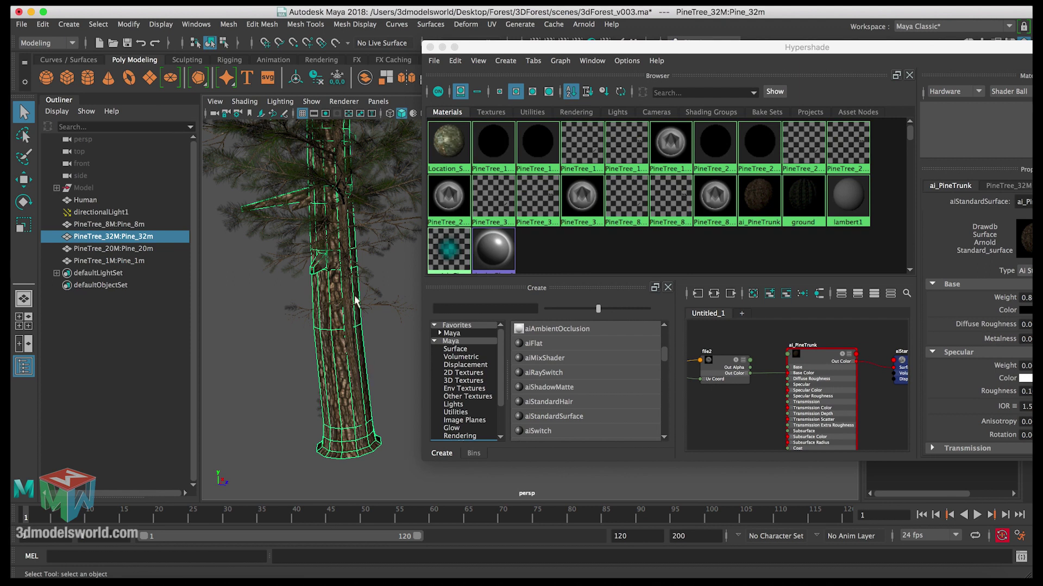
- Examine the leaves1 and leaves2 materials of the 8 m pine and the PineTree_1M:leaves1 material
{"action": "left_click", "coordinate": [159, 237]}
{"action": "left_click", "coordinate": [155, 225]}
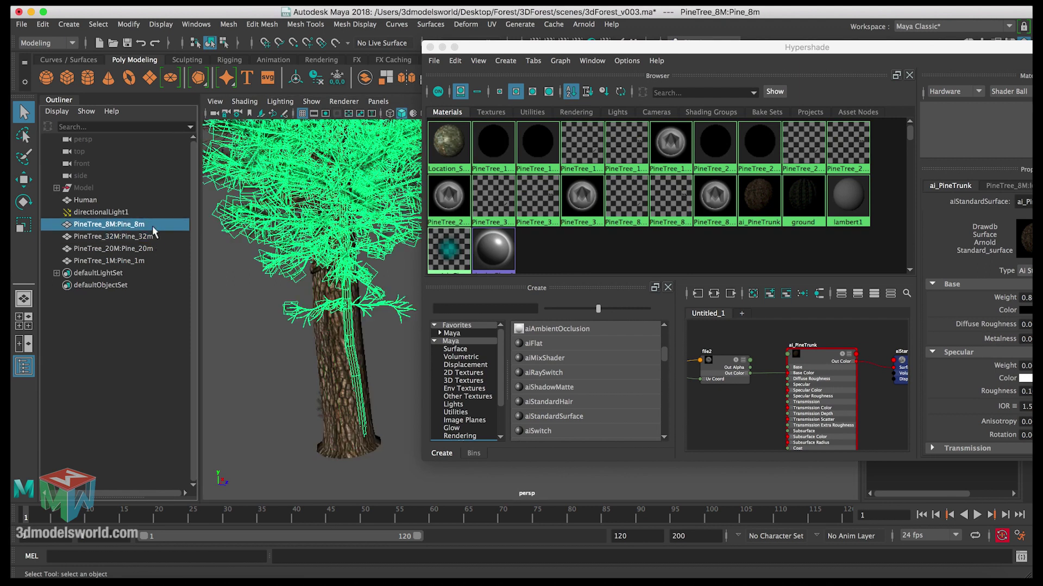
{"action": "left_click_drag", "start_coordinate": [611, 50], "coordinate": [402, 50]}
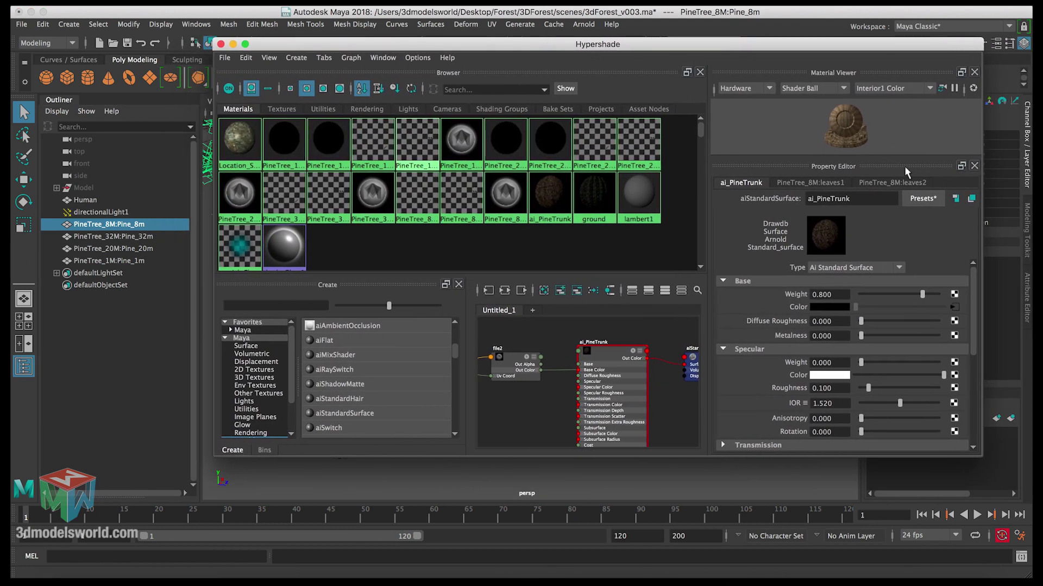
{"action": "left_click", "coordinate": [840, 181]}
{"action": "left_click", "coordinate": [868, 182]}
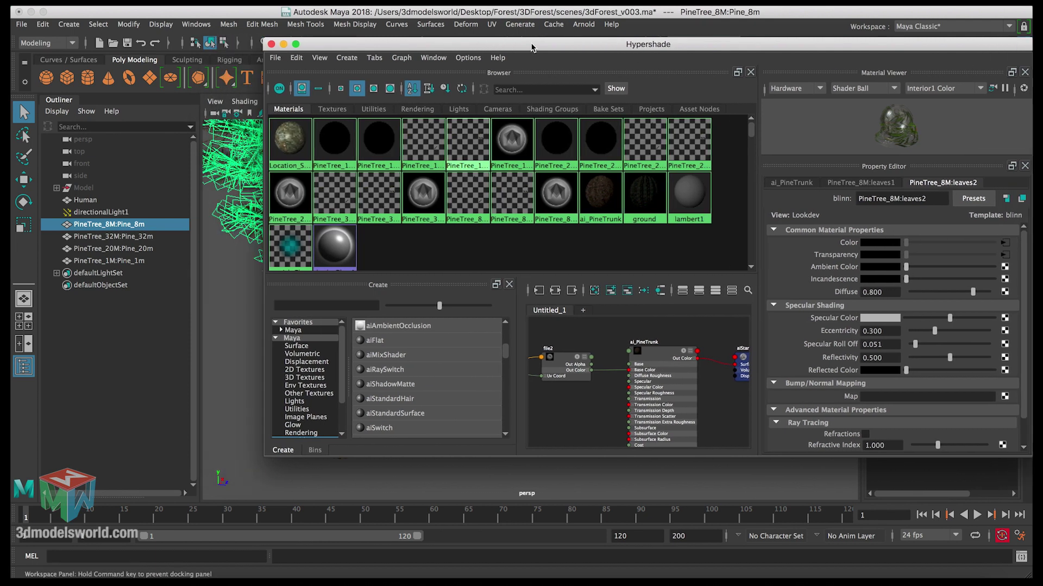
{"action": "left_click_drag", "start_coordinate": [530, 44], "coordinate": [729, 45]}
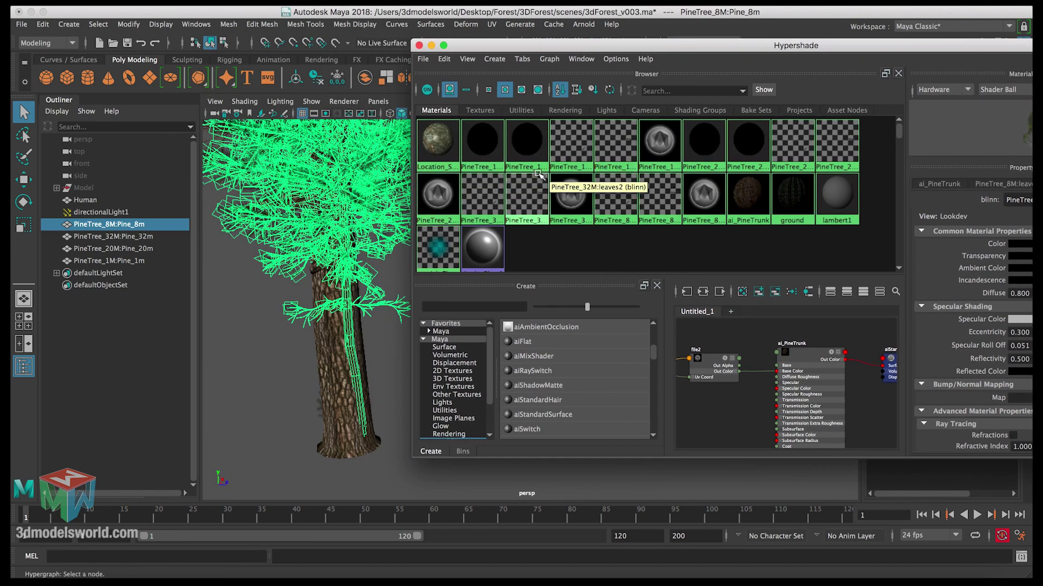
{"action": "left_click", "coordinate": [570, 151]}
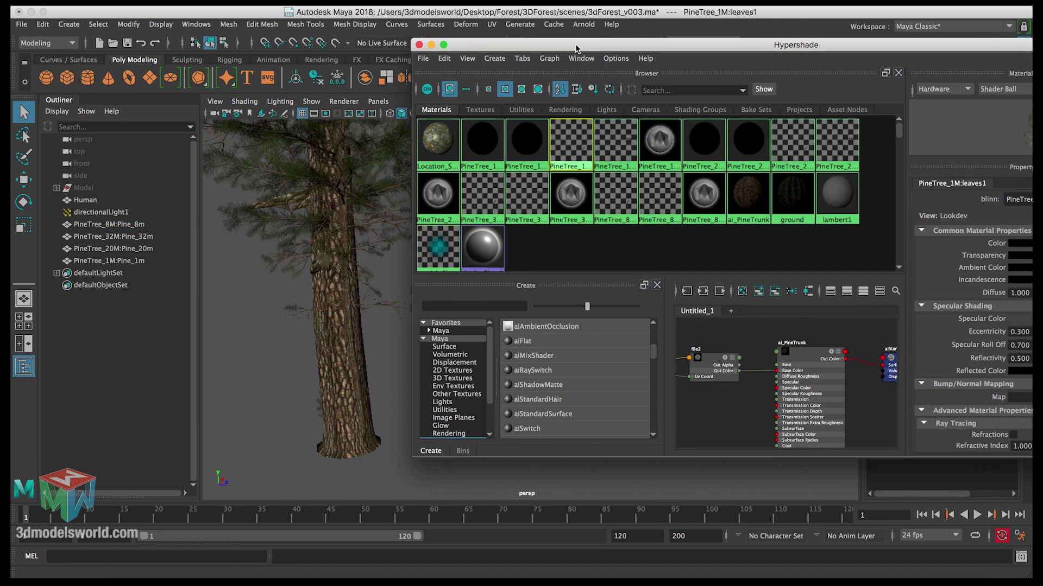
- Clear the Hypershade node graph and enlarge the Hypershade window
{"action": "left_click_drag", "start_coordinate": [576, 45], "coordinate": [400, 43]}
{"action": "left_click", "coordinate": [565, 289]}
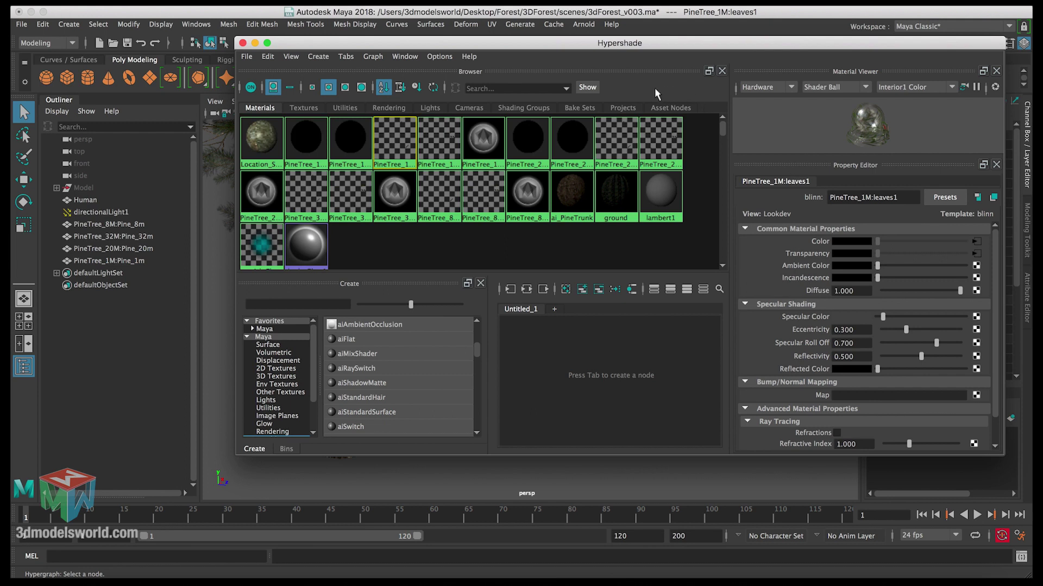
{"action": "left_click_drag", "start_coordinate": [586, 46], "coordinate": [482, 16]}
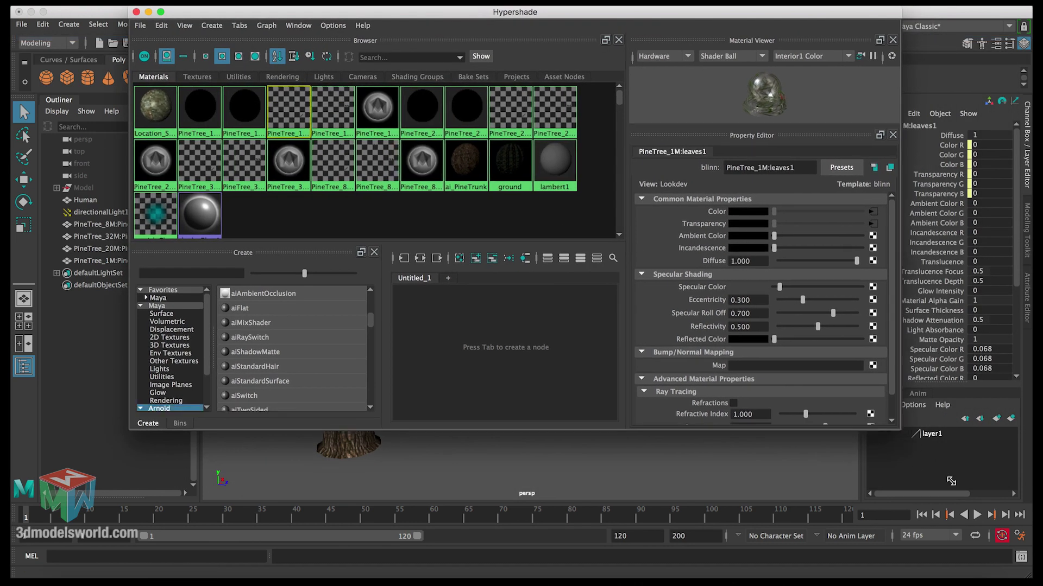
{"action": "left_click_drag", "start_coordinate": [951, 481], "coordinate": [1004, 510]}
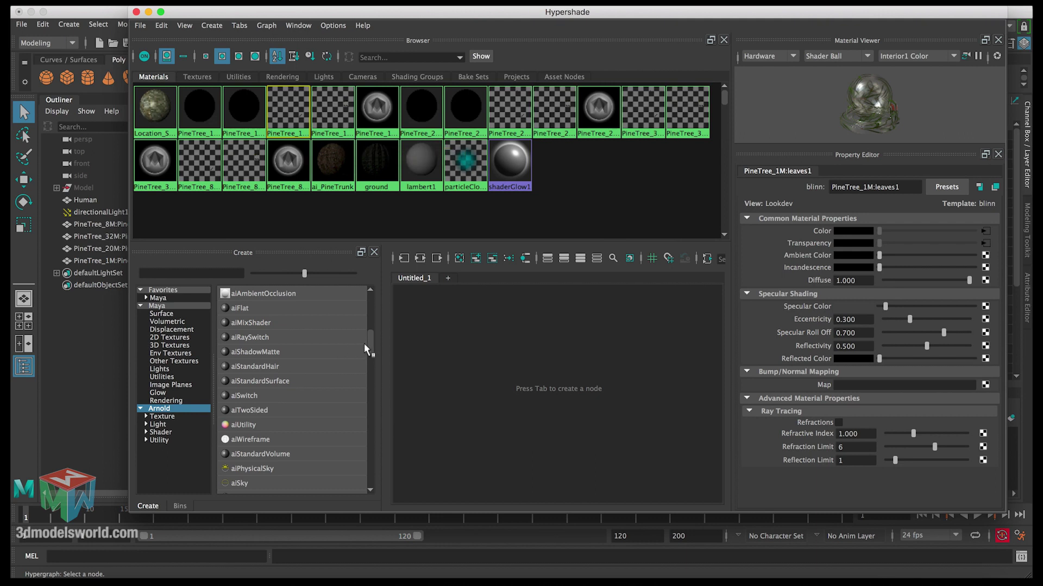
- Create an aiStandardSurface material and rename it ai_Leaves1
{"action": "scroll", "coordinate": [364, 344], "scroll_direction": "down", "scroll_amount": 2}
{"action": "left_click", "coordinate": [294, 352]}
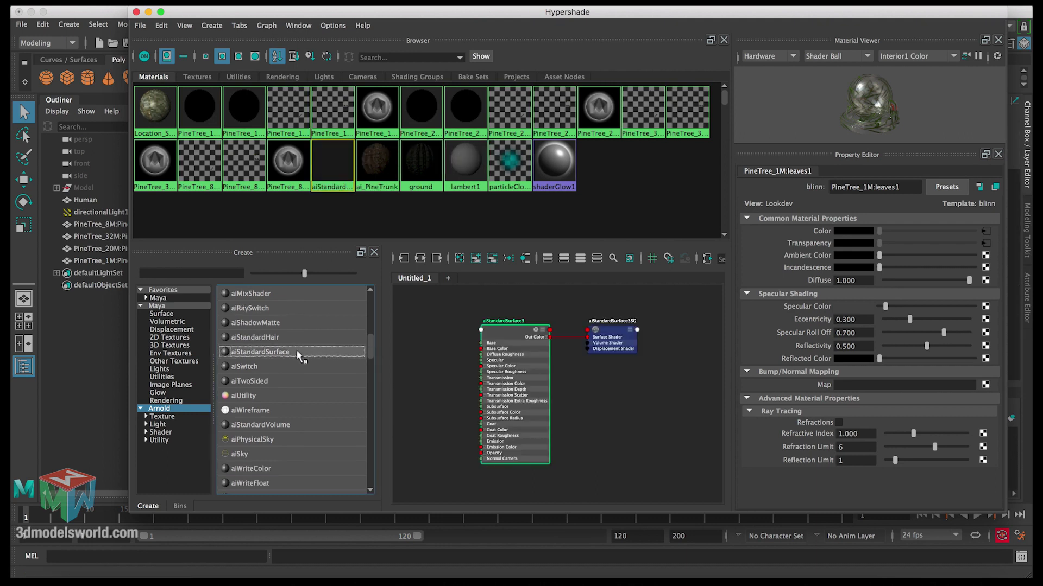
{"action": "left_click", "coordinate": [494, 333]}
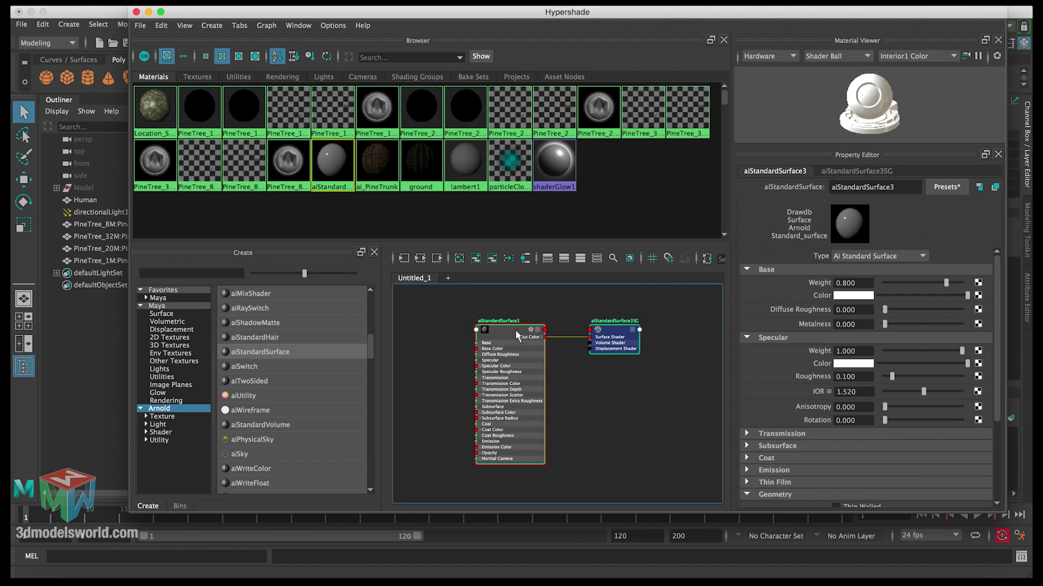
{"action": "middle_click_drag", "start_coordinate": [531, 330], "coordinate": [547, 330], "text": "alt"}
{"action": "left_click", "coordinate": [555, 344]}
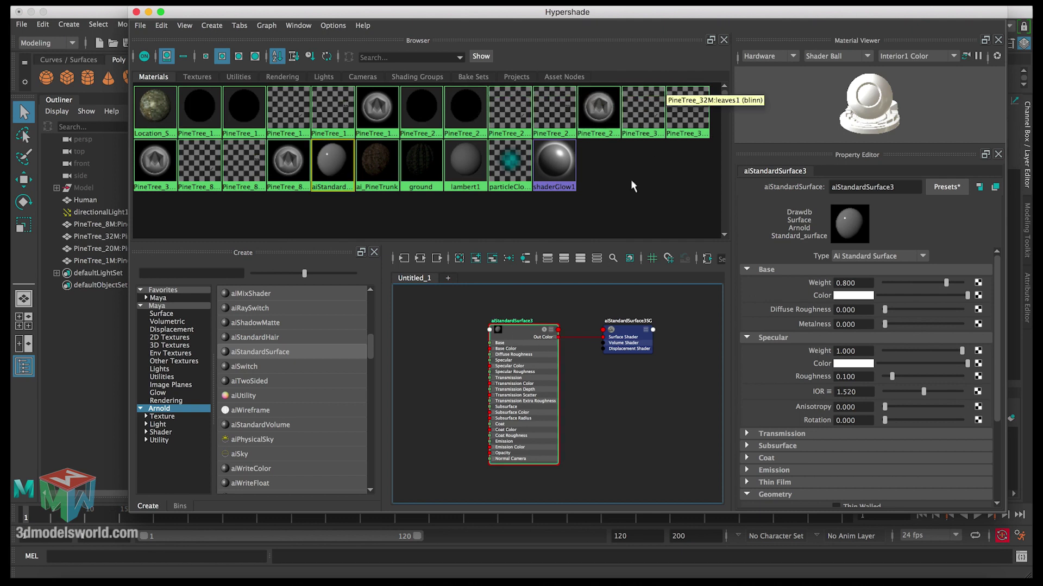
{"action": "left_click", "coordinate": [867, 187]}
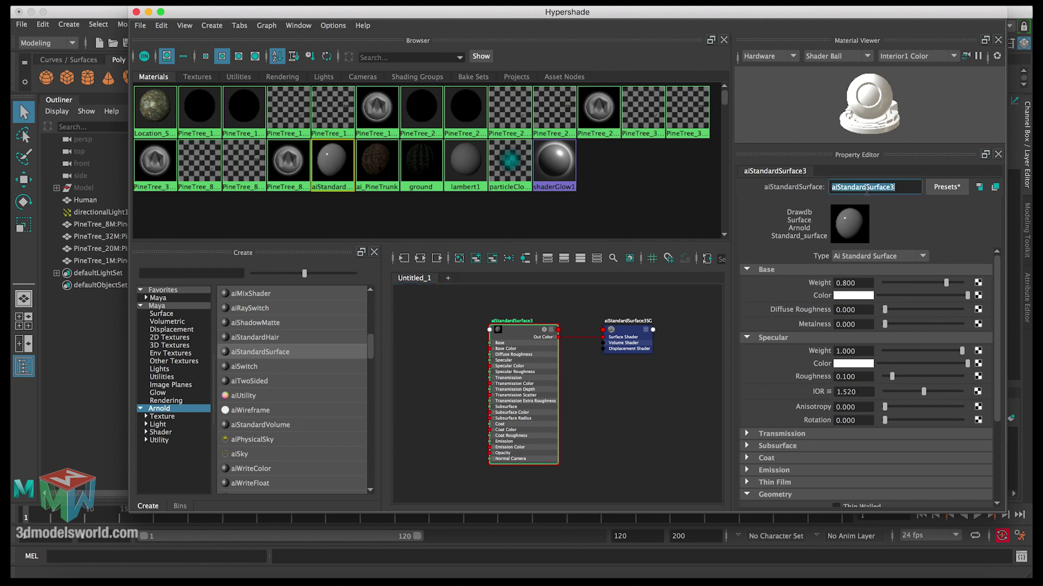
{"action": "type", "text": "ai_L"}
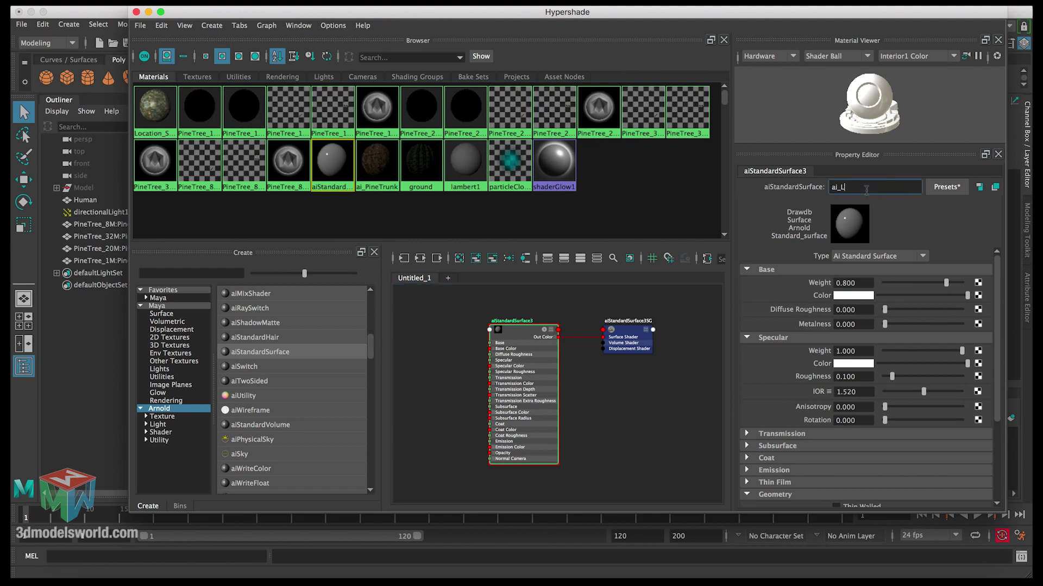
{"action": "type", "text": "eaves1"}
{"action": "key", "text": "Return"}
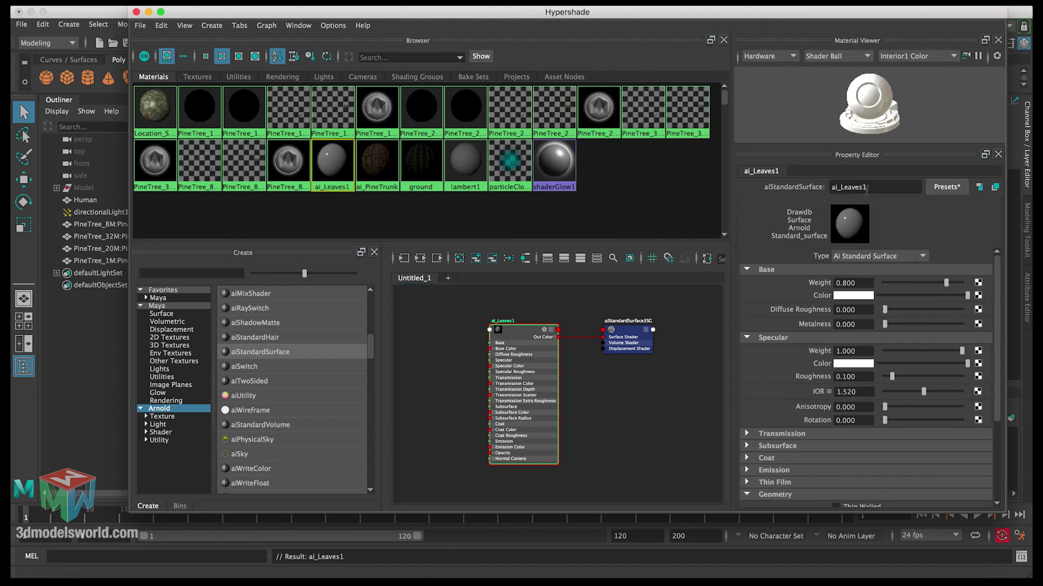
- Connect a File texture to the base color of ai_Leaves1 and load Leaves_diffuse1-green.jpg into it
{"action": "left_click", "coordinate": [978, 296]}
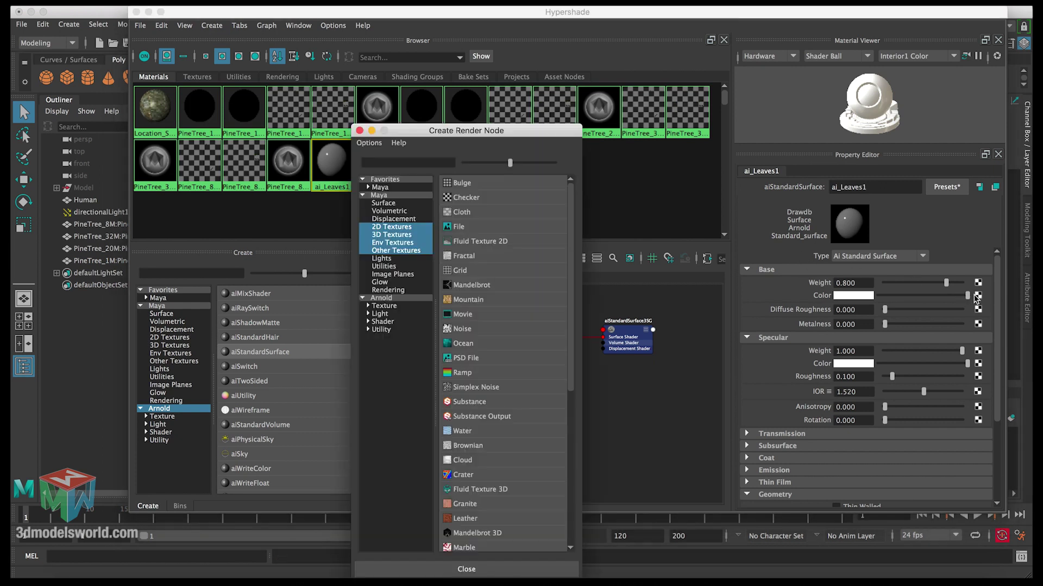
{"action": "left_click", "coordinate": [509, 229]}
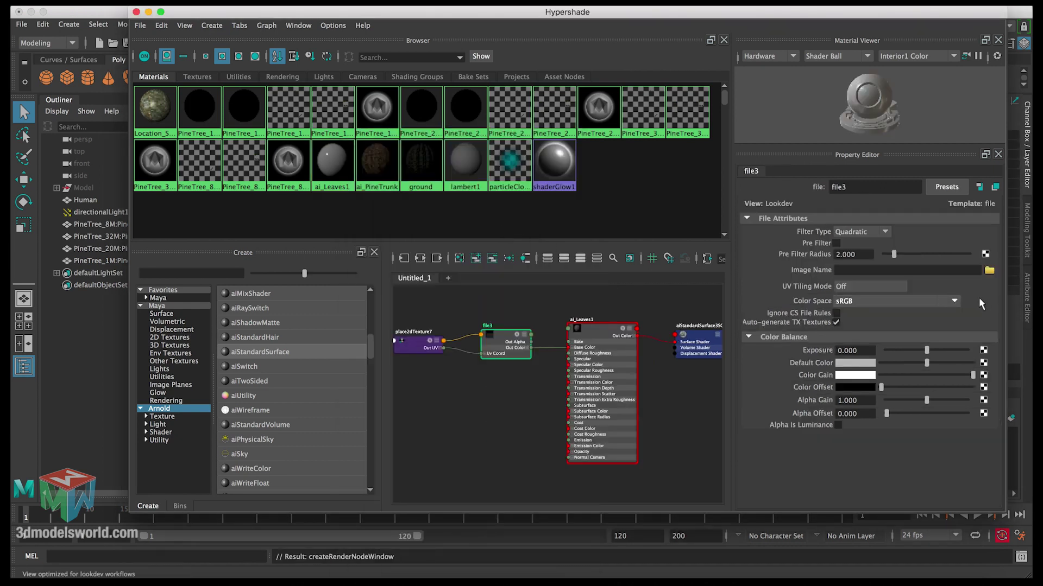
{"action": "left_click", "coordinate": [987, 271]}
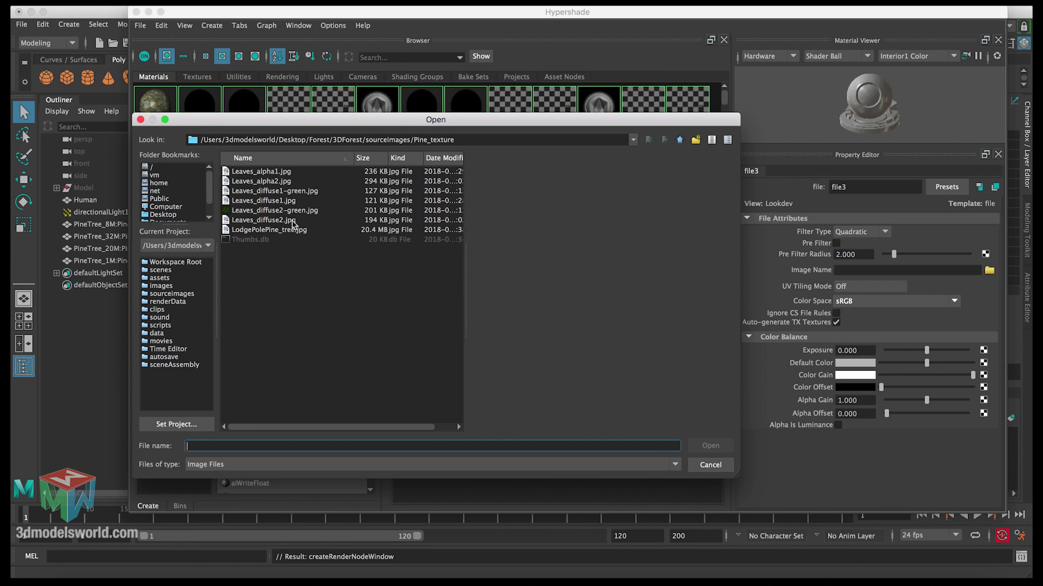
{"action": "left_click", "coordinate": [274, 191]}
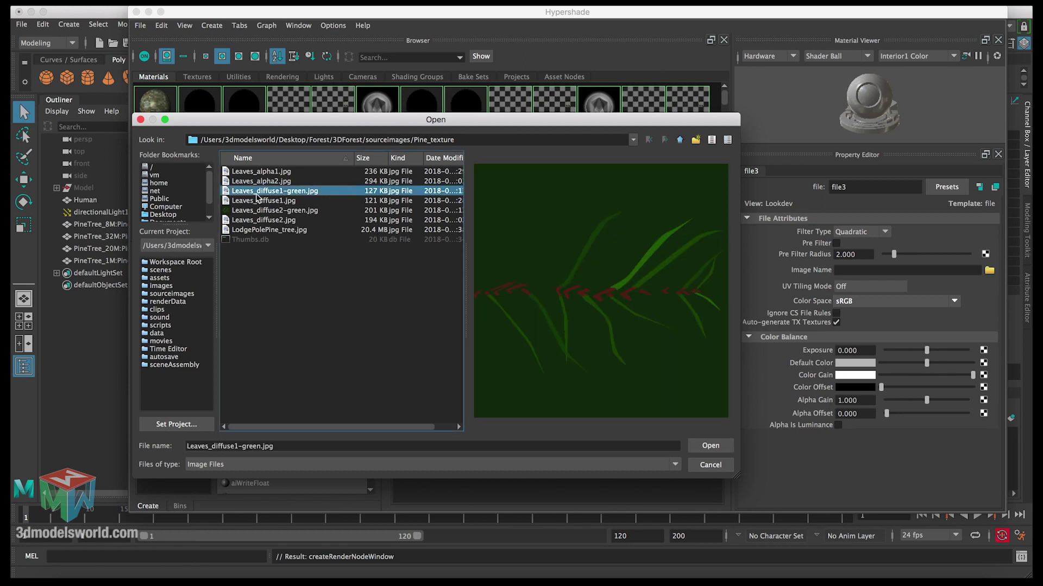
{"action": "left_click", "coordinate": [704, 447]}
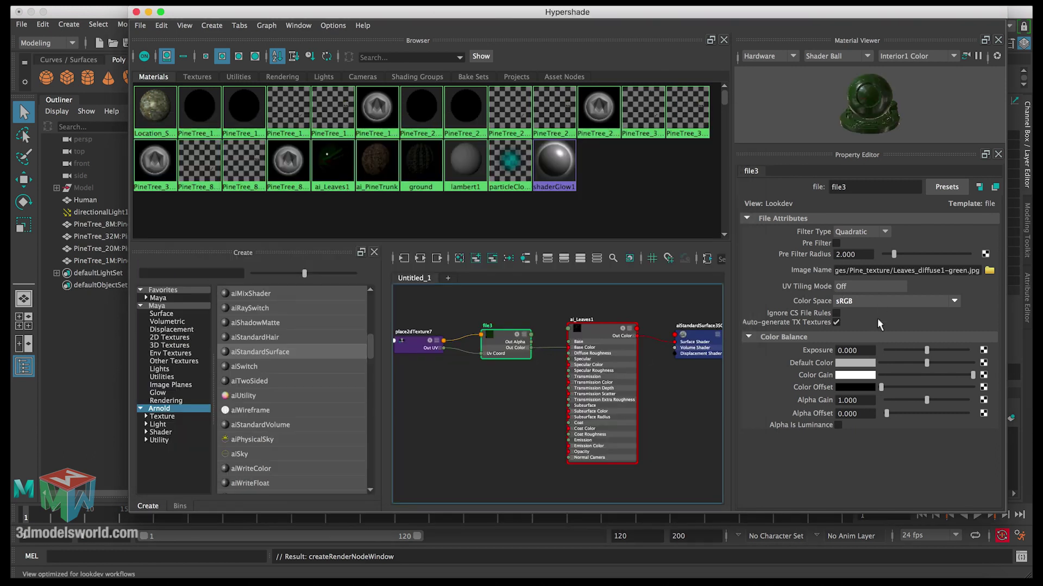
- Connect a File texture to the geometry opacity of the ai_Leaves1 material
{"action": "left_click", "coordinate": [600, 333]}
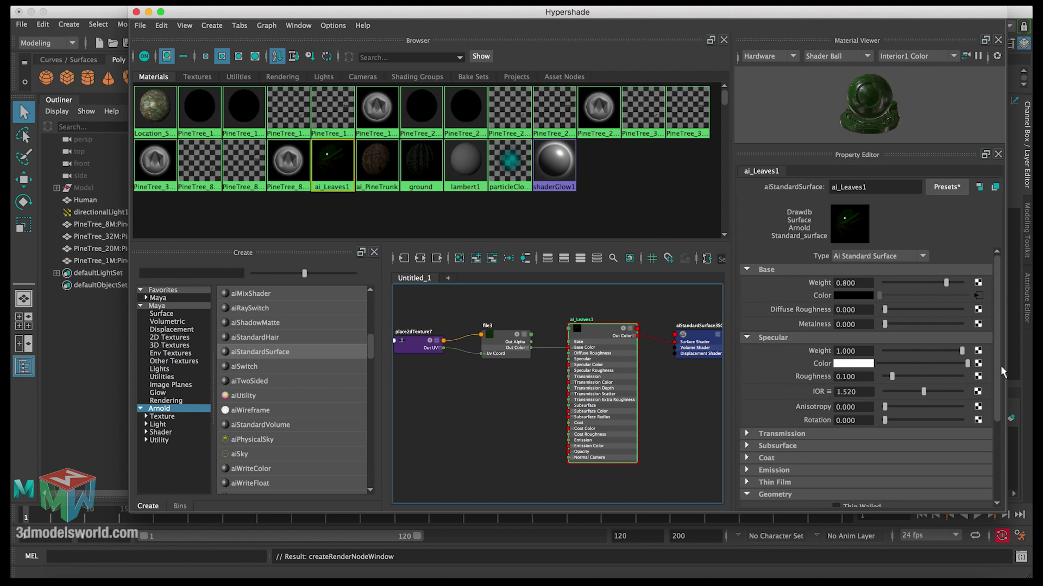
{"action": "left_click_drag", "start_coordinate": [999, 367], "coordinate": [993, 459]}
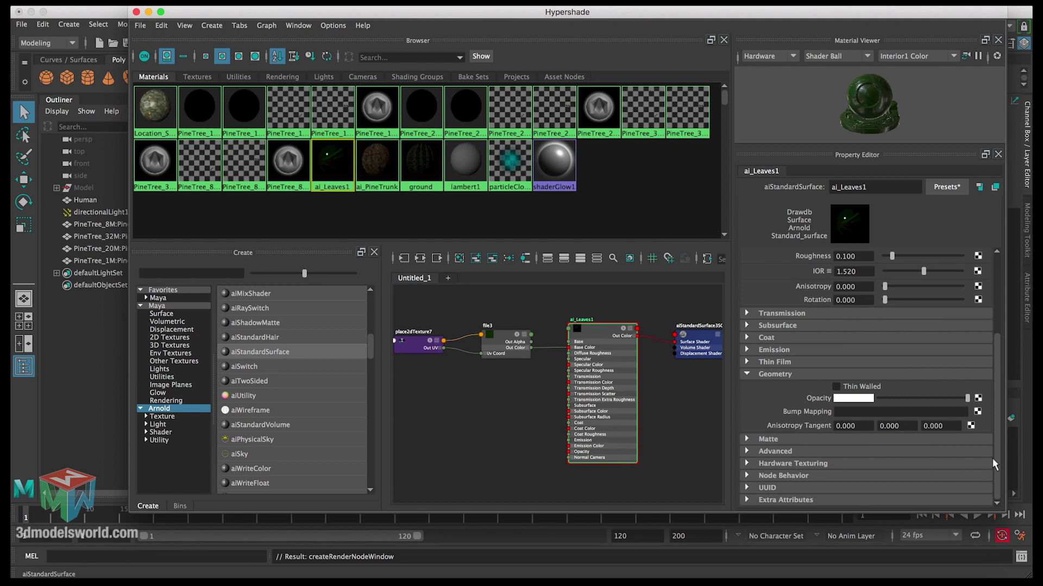
{"action": "left_click", "coordinate": [775, 376]}
{"action": "left_click", "coordinate": [775, 429]}
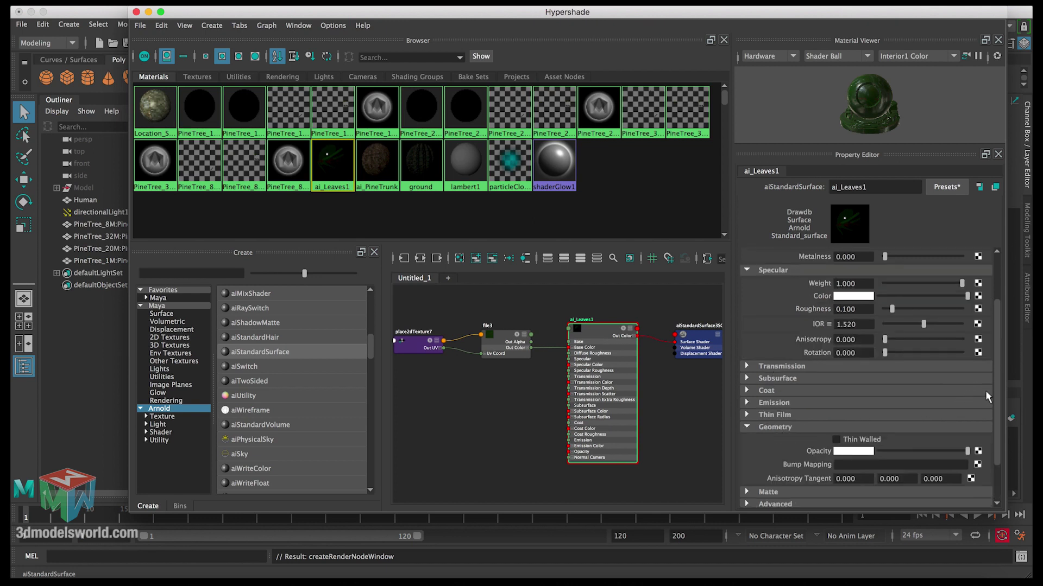
{"action": "scroll", "coordinate": [998, 412], "scroll_direction": "down", "scroll_amount": 3}
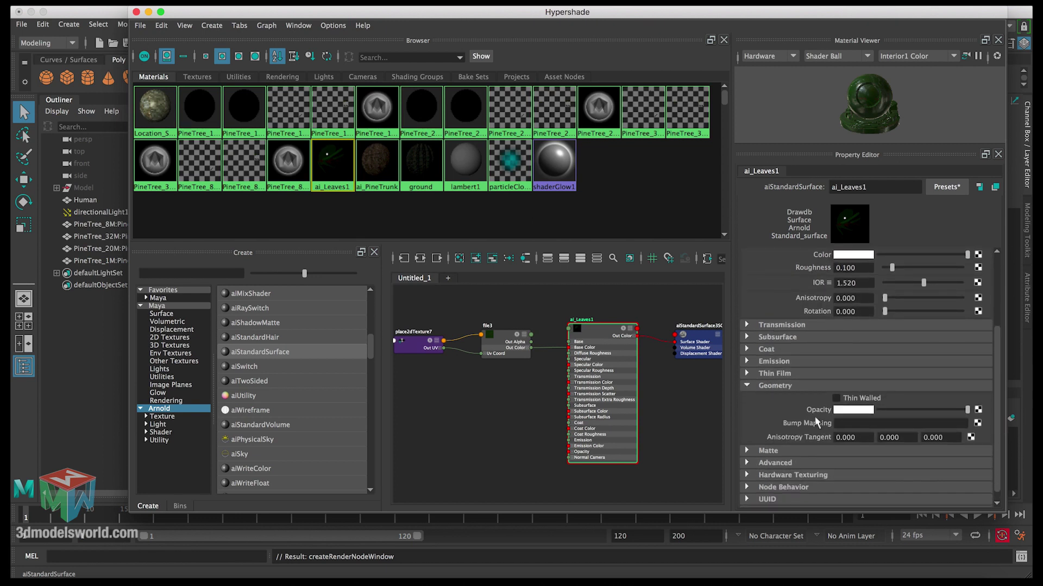
{"action": "left_click", "coordinate": [977, 410]}
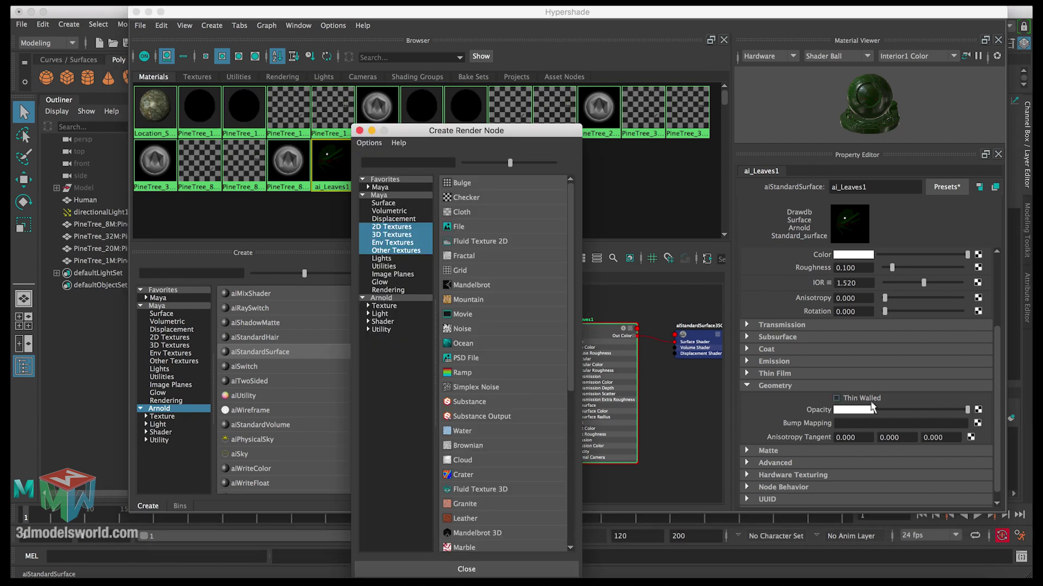
{"action": "left_click", "coordinate": [463, 224]}
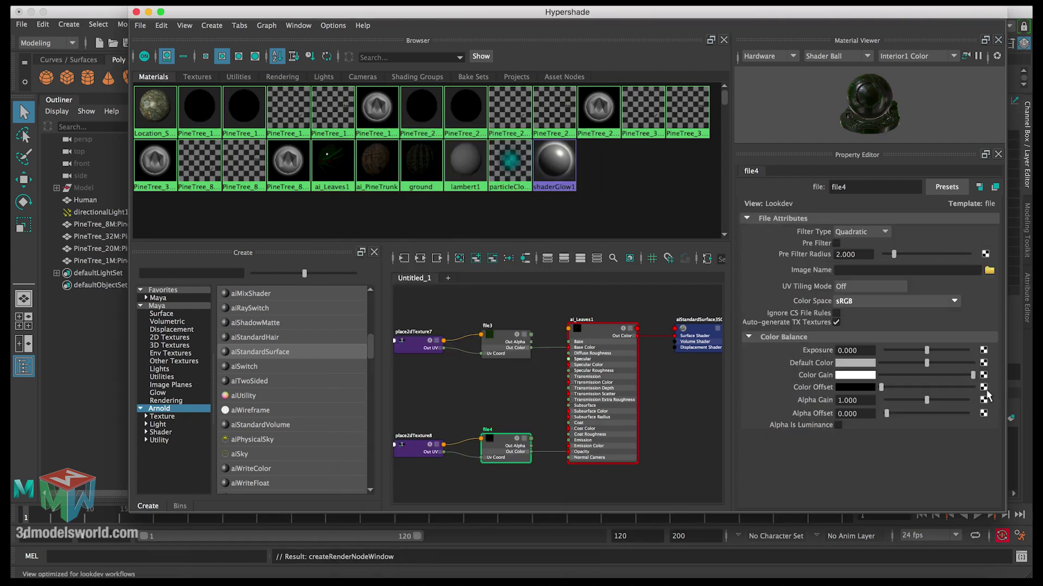
- Load Leaves_alpha1.jpg from the Pine_texture folder into the File texture that drives the opacity of ai_Leaves1
{"action": "left_click", "coordinate": [989, 272]}
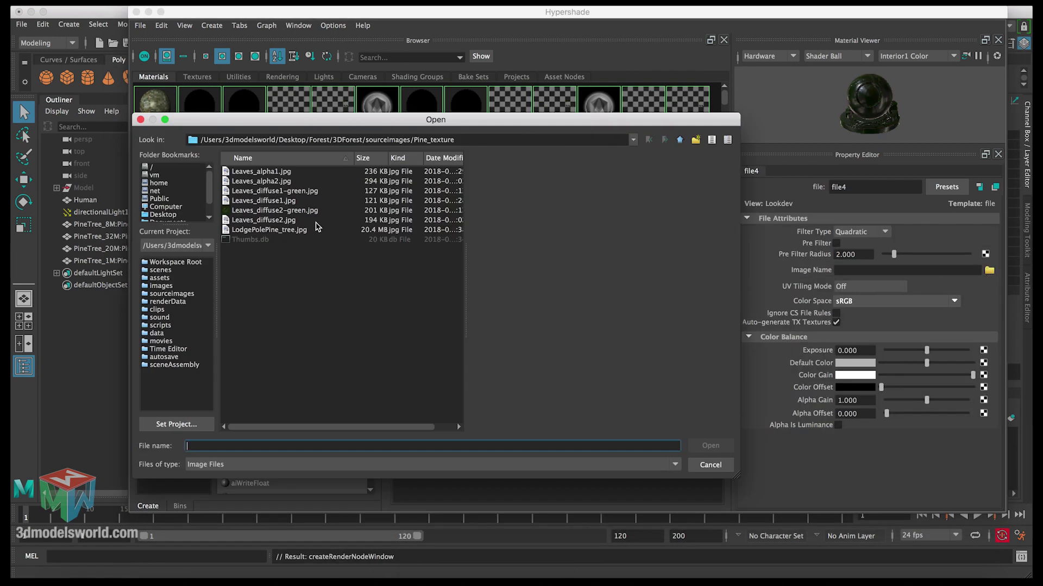
{"action": "left_click", "coordinate": [274, 201]}
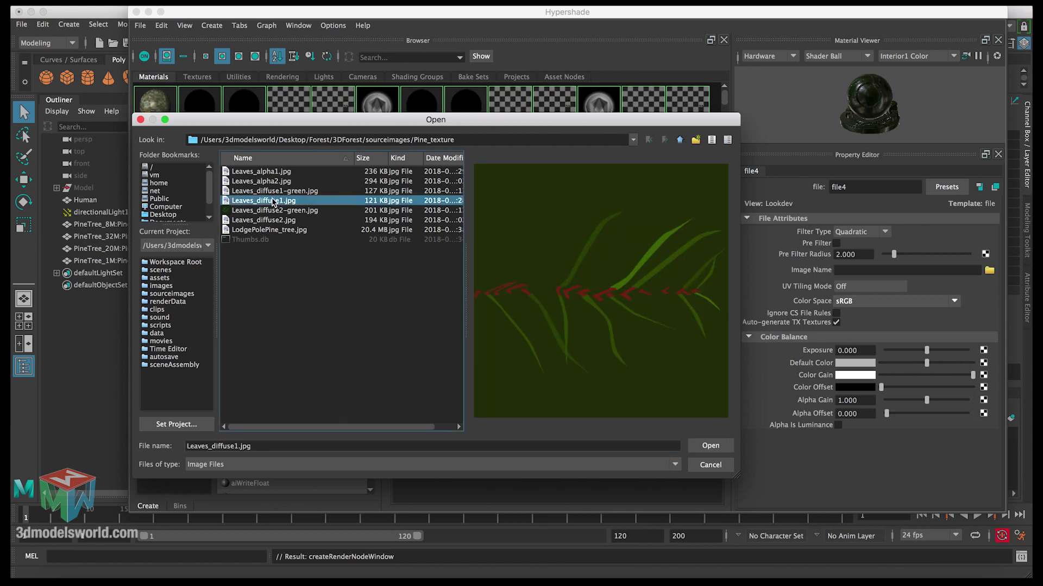
{"action": "left_click", "coordinate": [278, 191]}
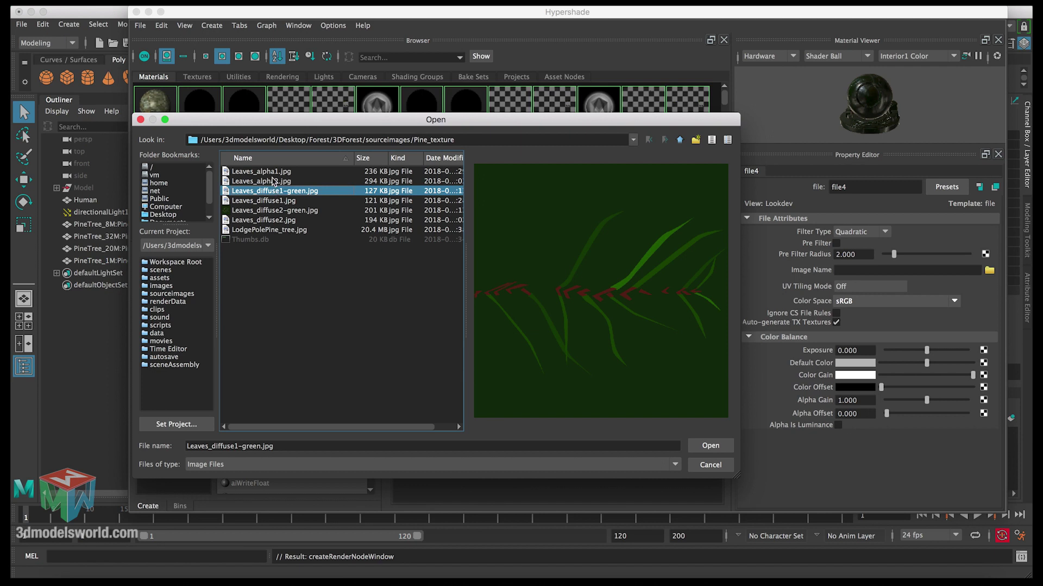
{"action": "left_click", "coordinate": [272, 175]}
{"action": "left_click", "coordinate": [267, 183]}
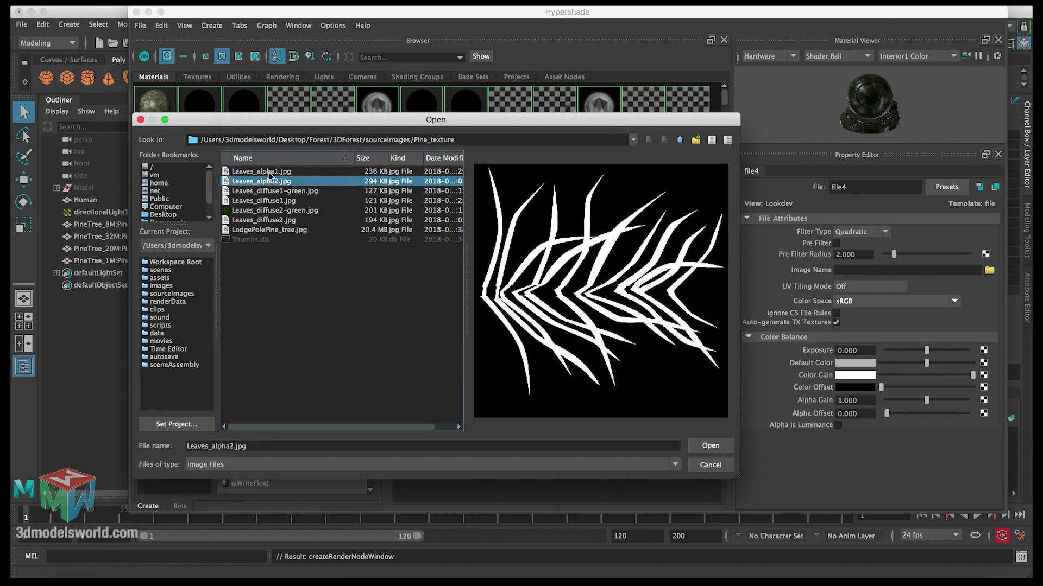
{"action": "left_click", "coordinate": [270, 174]}
{"action": "left_click", "coordinate": [289, 193]}
{"action": "left_click", "coordinate": [283, 175]}
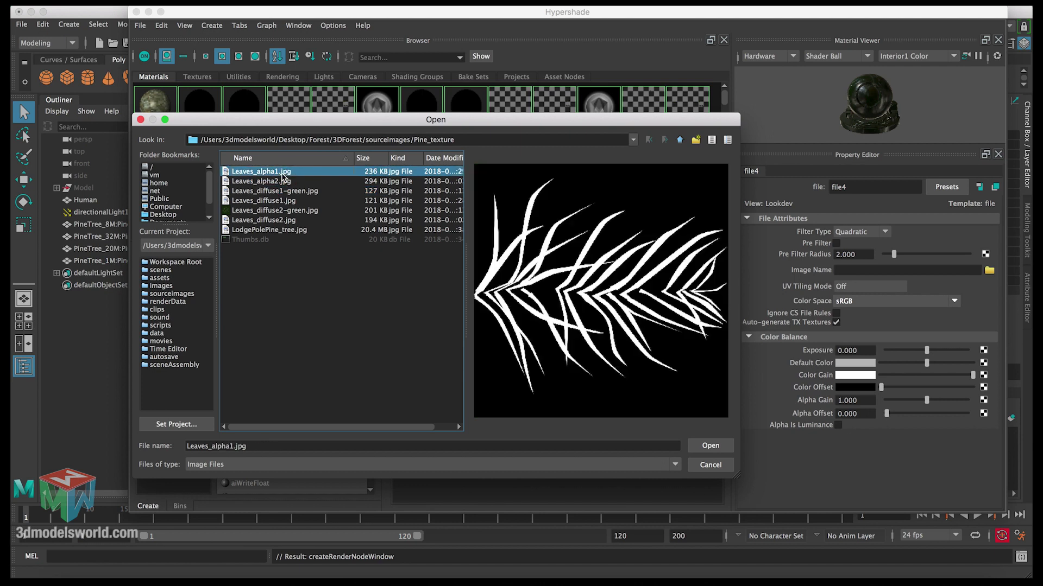
{"action": "left_click", "coordinate": [283, 191]}
{"action": "left_click", "coordinate": [283, 181]}
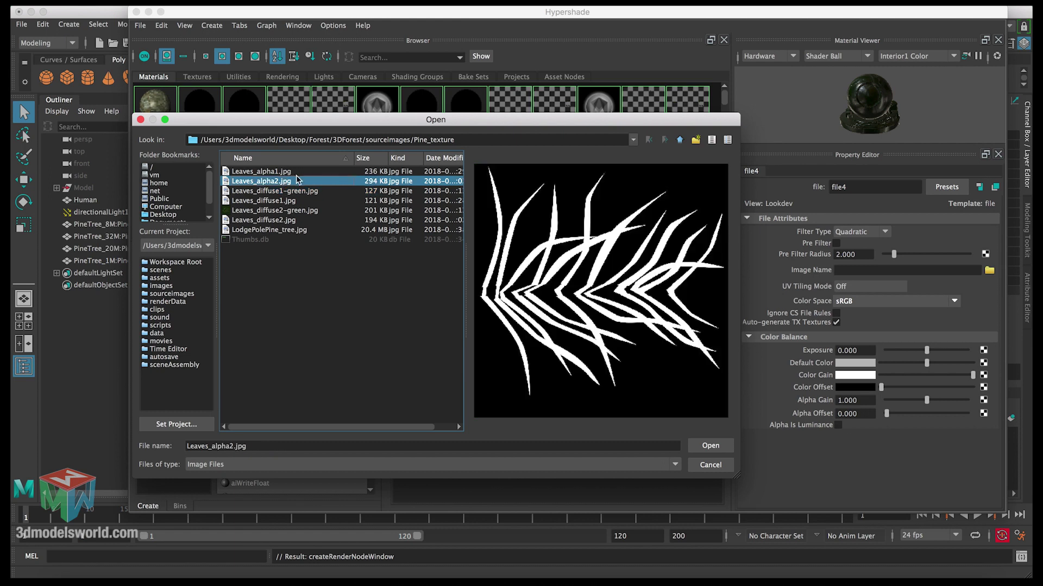
{"action": "left_click", "coordinate": [290, 173]}
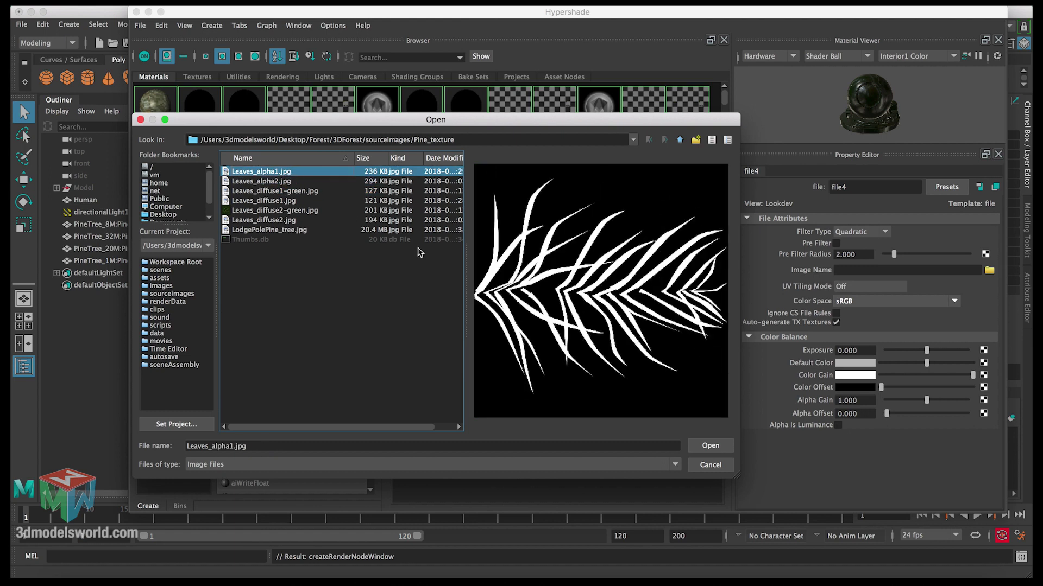
{"action": "left_click", "coordinate": [712, 446]}
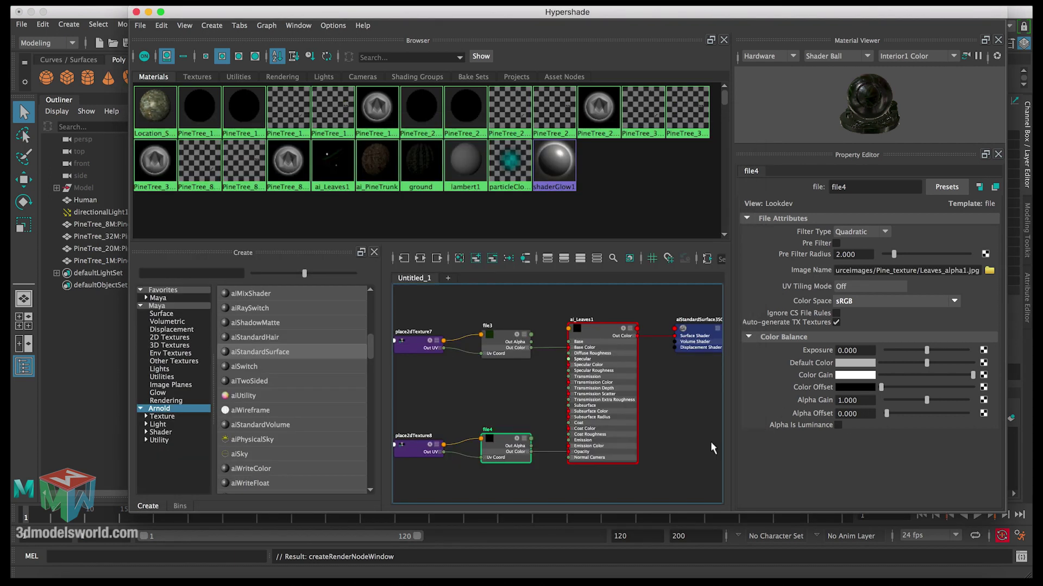
- Set the color space of the opacity File texture to Raw
{"action": "left_click", "coordinate": [881, 300]}
{"action": "scroll", "coordinate": [957, 373], "scroll_direction": "up", "scroll_amount": 3}
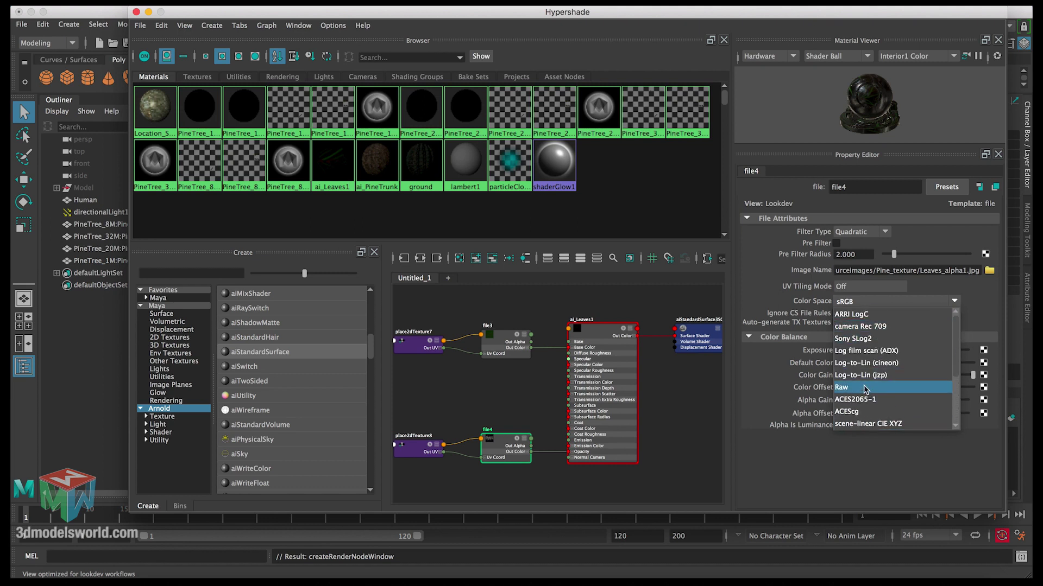
{"action": "left_click", "coordinate": [867, 387]}
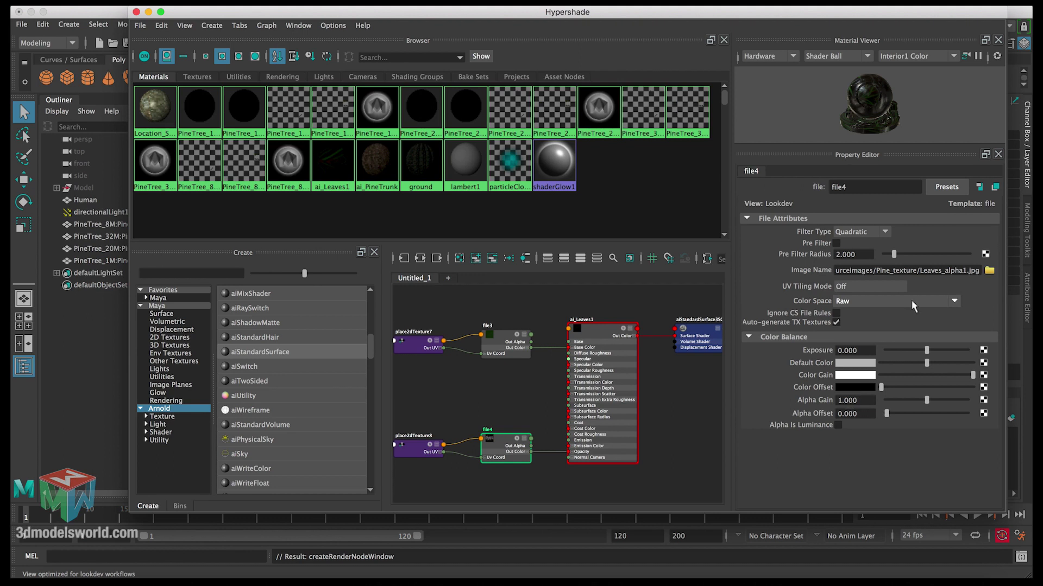
- Set the specular weight of ai_Leaves1 to about 0.304 and its specular roughness to about 0.256
{"action": "left_click", "coordinate": [594, 331]}
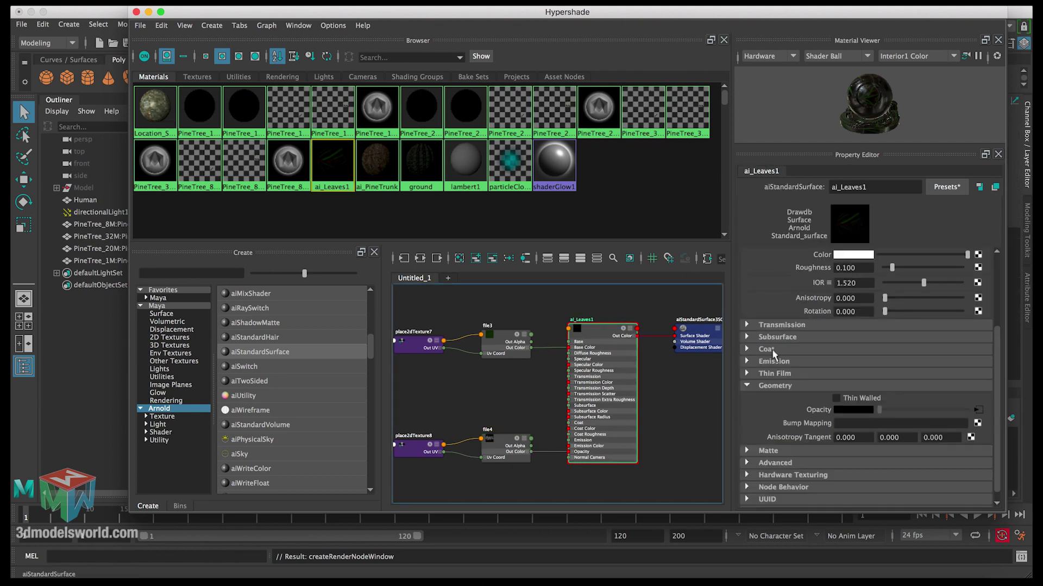
{"action": "left_click_drag", "start_coordinate": [995, 330], "coordinate": [995, 260]}
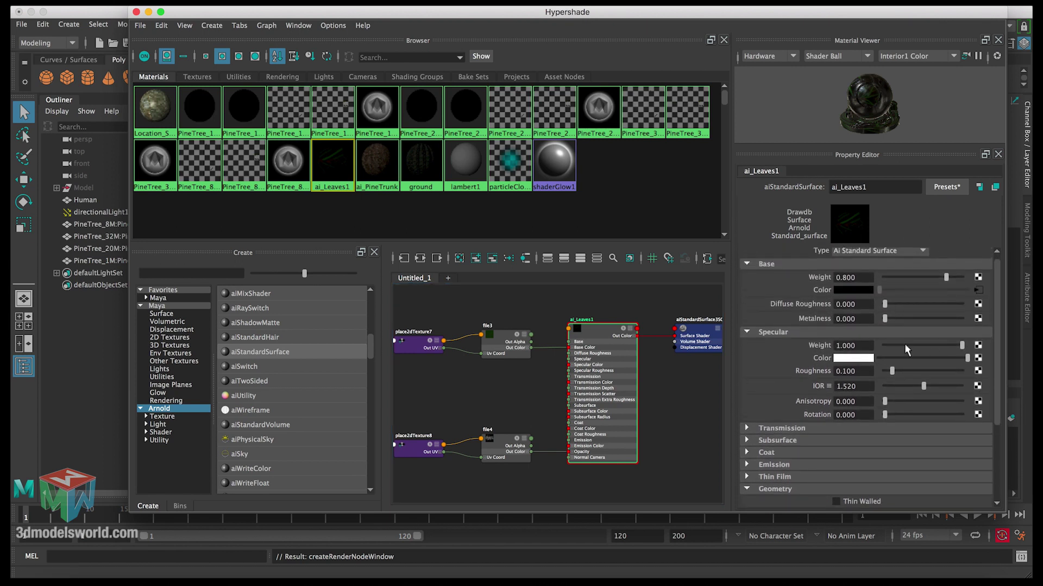
{"action": "left_click_drag", "start_coordinate": [930, 346], "coordinate": [903, 371]}
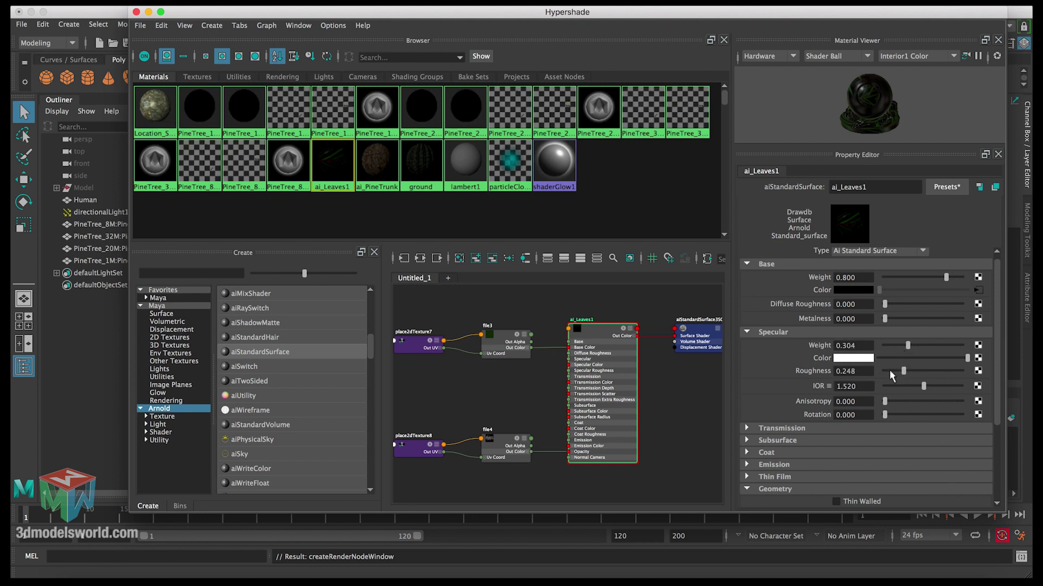
{"action": "left_click_drag", "start_coordinate": [891, 375], "coordinate": [876, 376]}
{"action": "left_click_drag", "start_coordinate": [900, 375], "coordinate": [959, 373]}
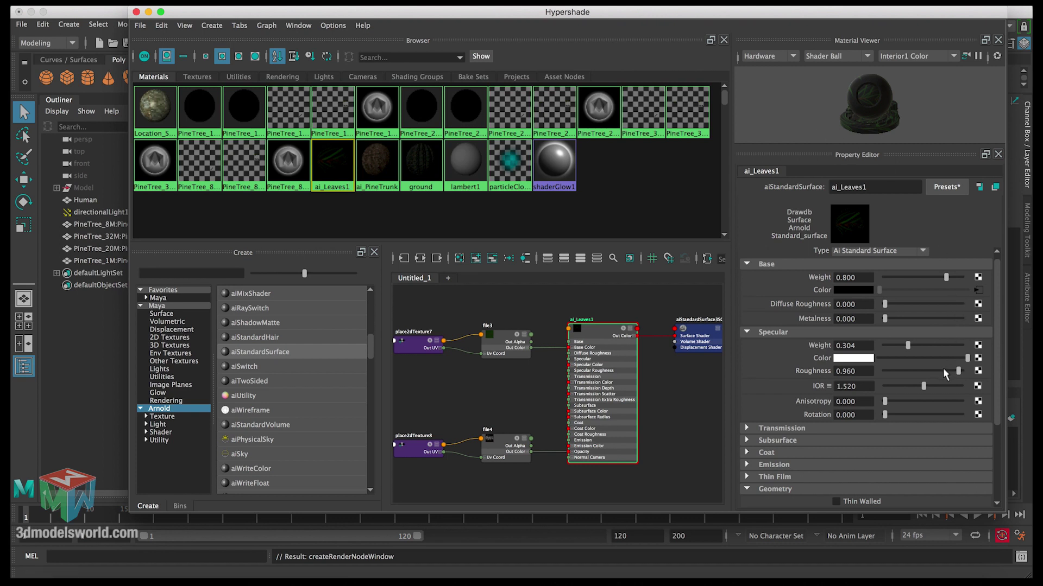
{"action": "left_click_drag", "start_coordinate": [942, 373], "coordinate": [903, 374]}
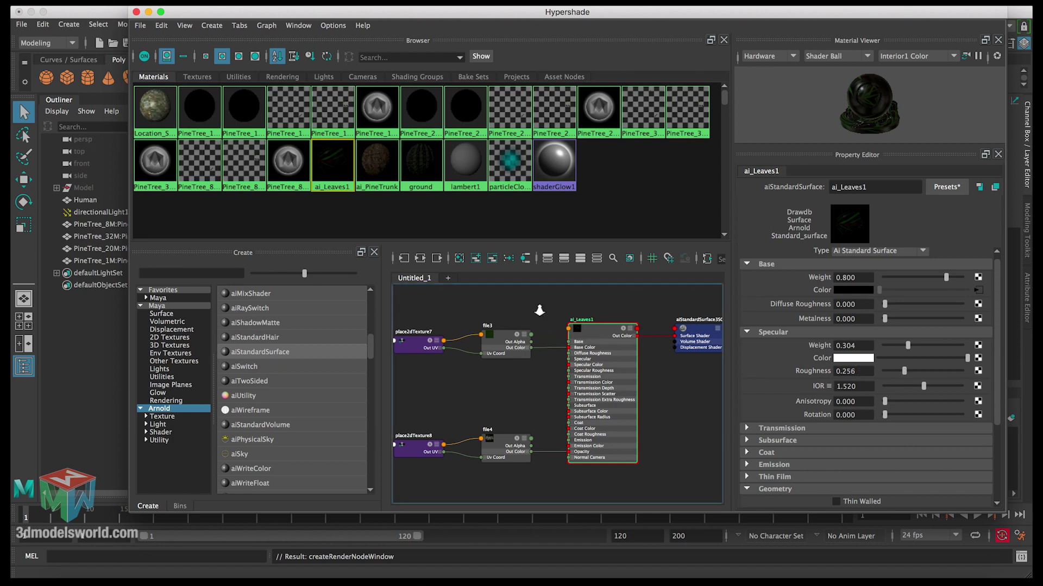
- Uncover the viewport by moving the Hypershade window, and assign ai_Leaves1 to the faces that use the PineTree_1M:leaves1 material
{"action": "scroll", "coordinate": [540, 313], "scroll_direction": "down", "scroll_amount": 2}
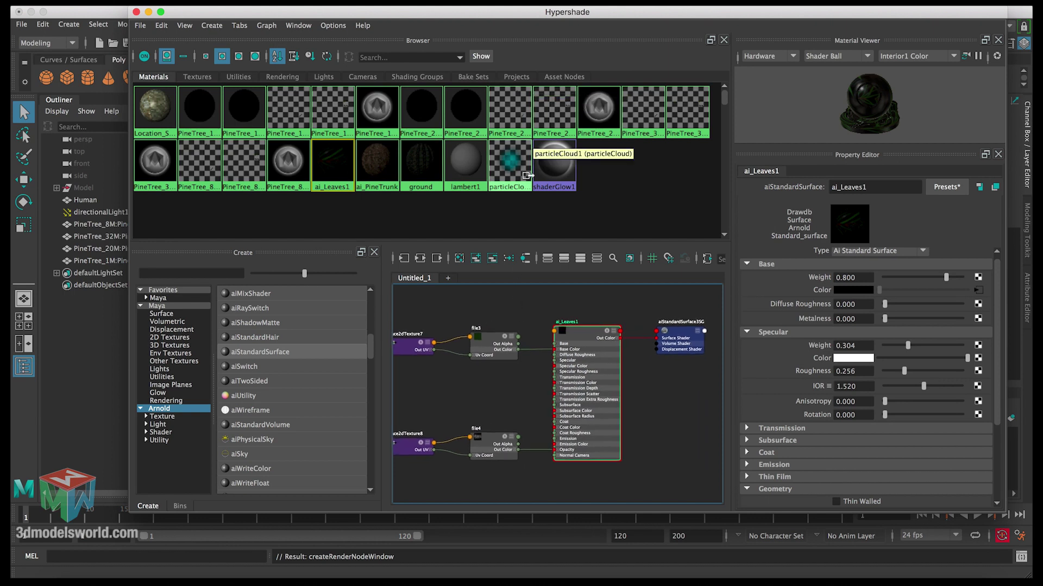
{"action": "middle_click_drag", "start_coordinate": [542, 317], "coordinate": [530, 308]}
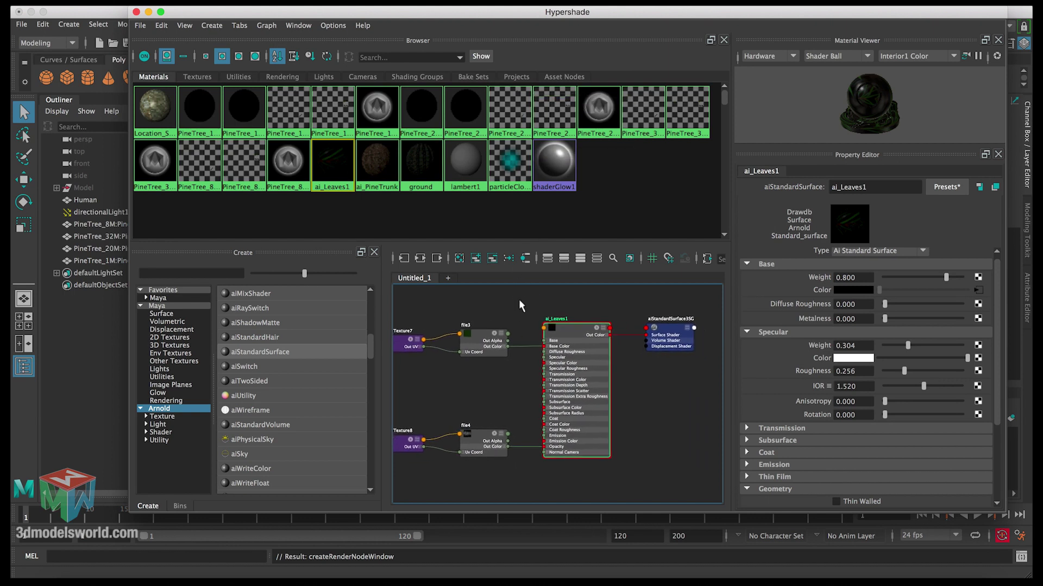
{"action": "middle_click_drag", "start_coordinate": [482, 333], "coordinate": [510, 314]}
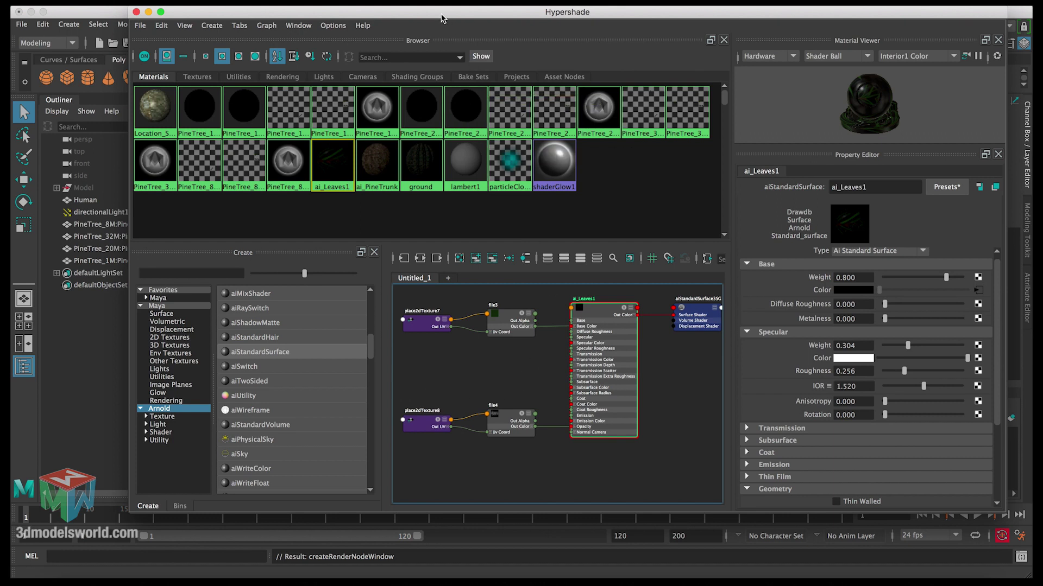
{"action": "left_click_drag", "start_coordinate": [441, 18], "coordinate": [486, 27]}
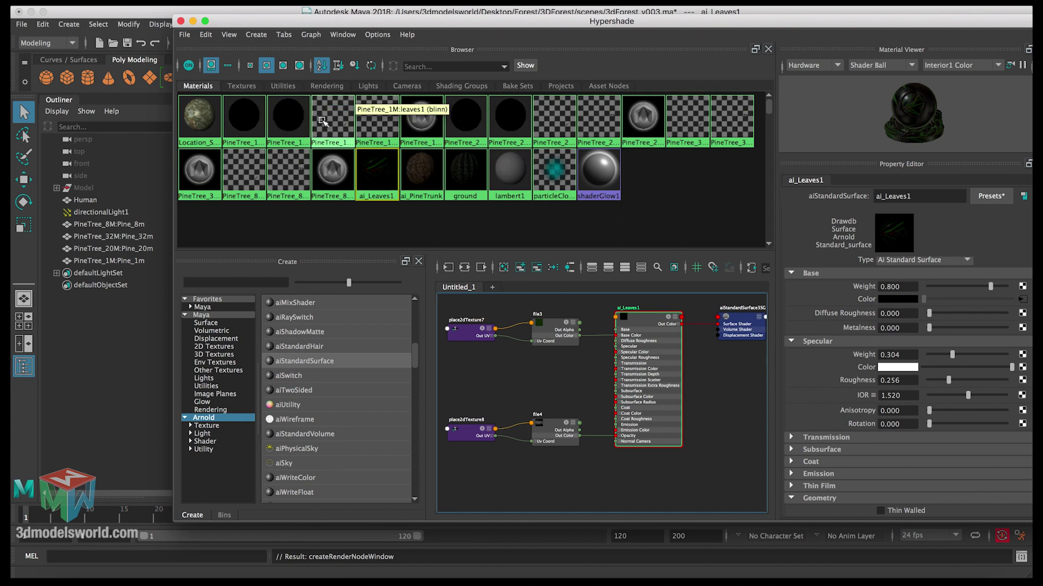
{"action": "right_click_drag", "start_coordinate": [321, 118], "coordinate": [365, 124]}
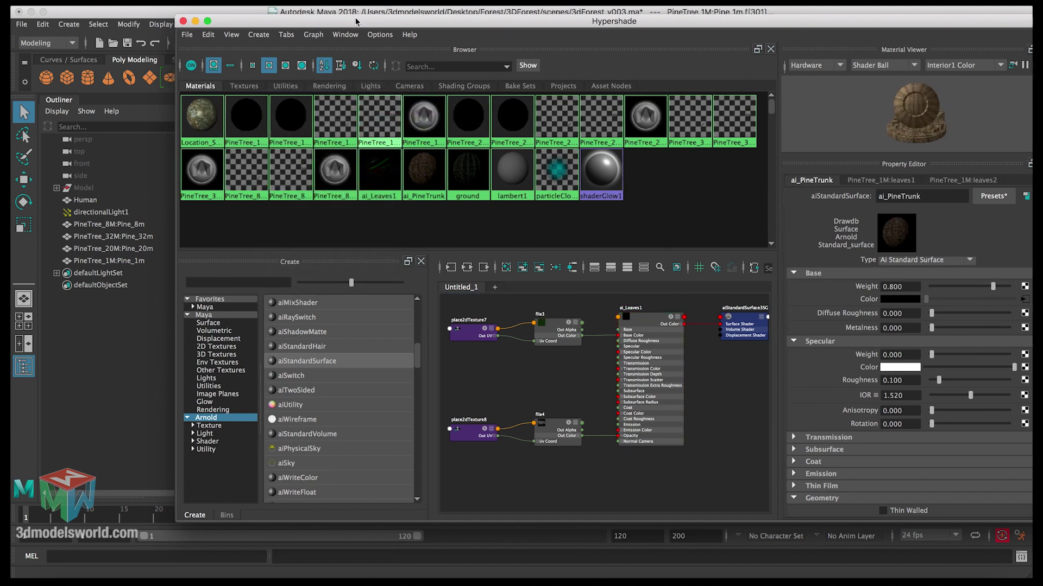
{"action": "left_click_drag", "start_coordinate": [350, 20], "coordinate": [432, 20]}
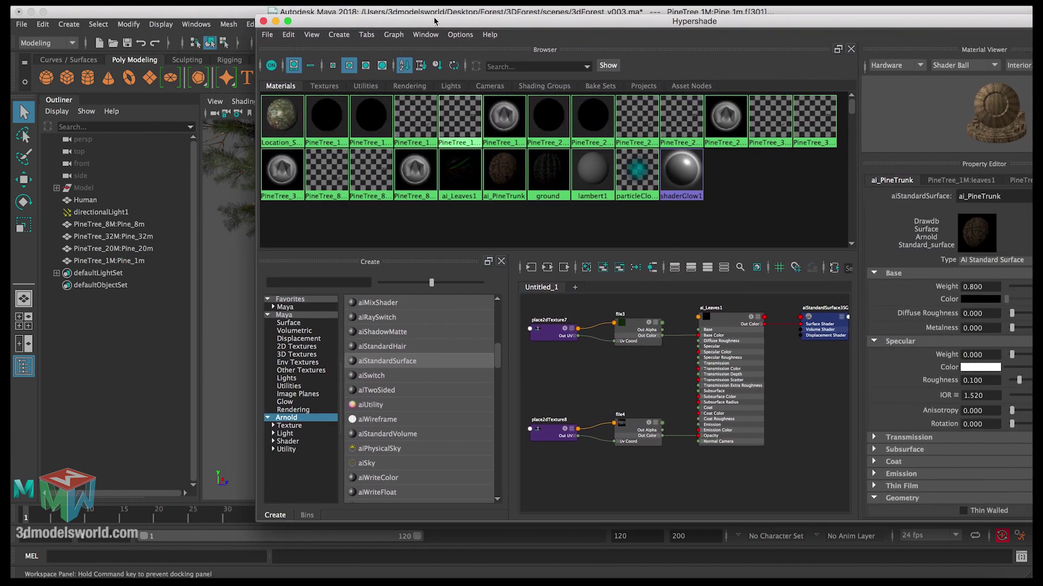
{"action": "right_click_drag", "start_coordinate": [718, 319], "coordinate": [715, 284]}
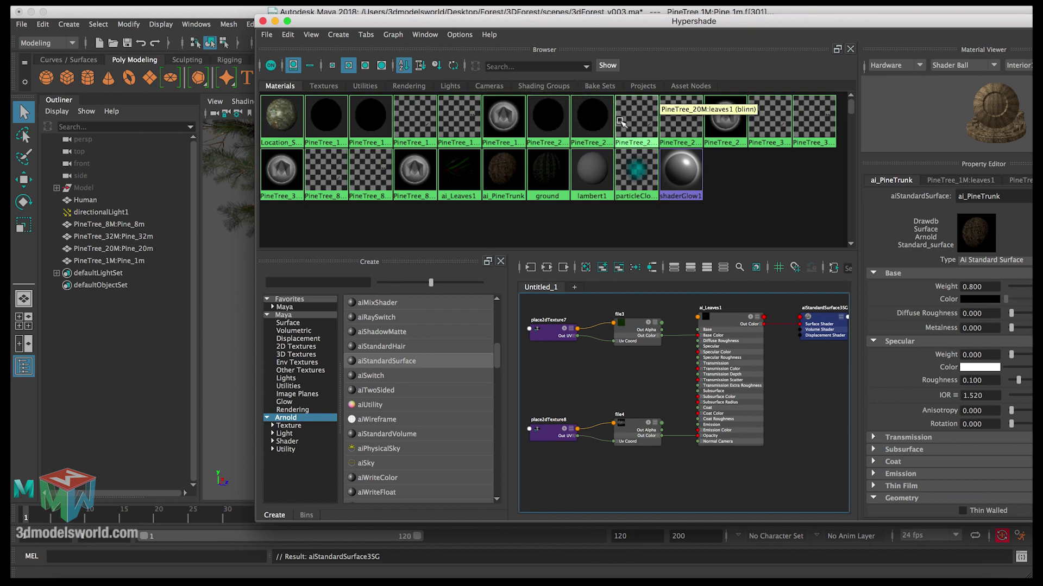
- Assign ai_Leaves1 to the faces that use the leaves1 materials of PineTree_20M, PineTree_32M and PineTree_8M
{"action": "mouse_move", "coordinate": [622, 120]}
{"action": "right_mouse_down"}
{"action": "mouse_move", "coordinate": [628, 94]}
{"action": "mouse_move", "coordinate": [664, 109]}
{"action": "right_mouse_up"}
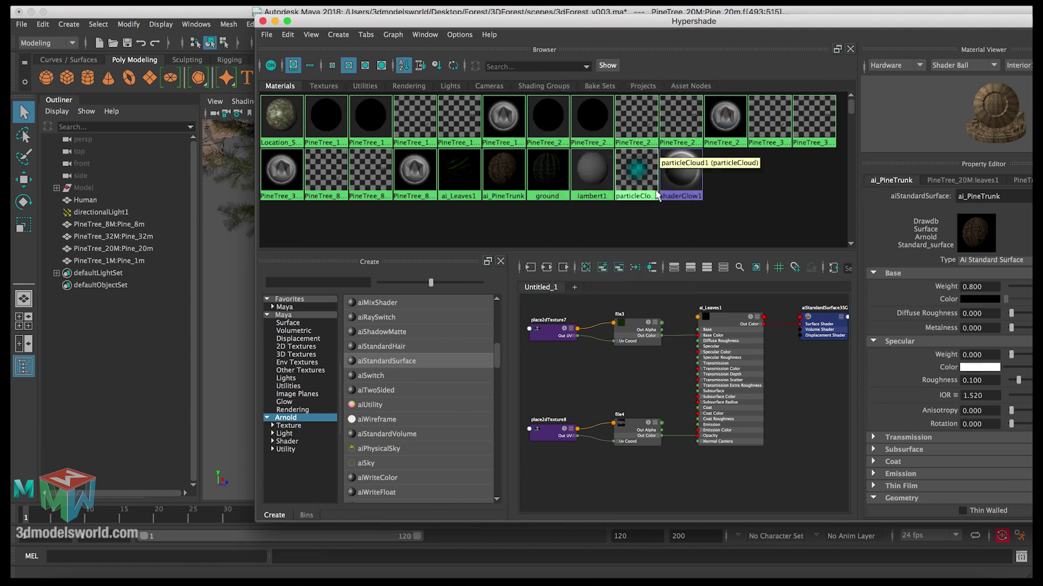
{"action": "right_click_drag", "start_coordinate": [726, 317], "coordinate": [728, 296]}
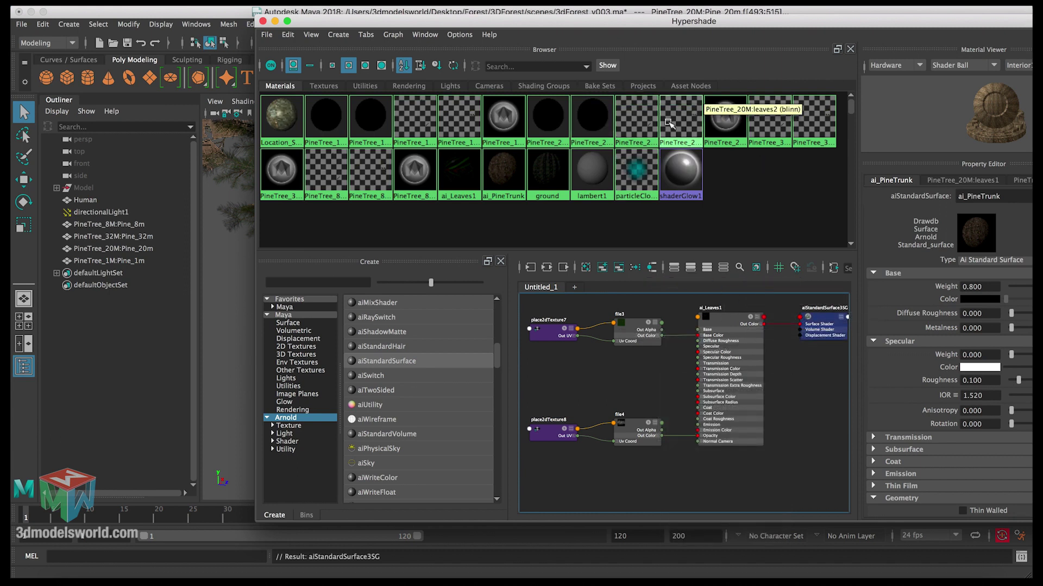
{"action": "mouse_move", "coordinate": [760, 127]}
{"action": "right_mouse_down"}
{"action": "mouse_move", "coordinate": [759, 100]}
{"action": "mouse_move", "coordinate": [810, 129]}
{"action": "right_mouse_up"}
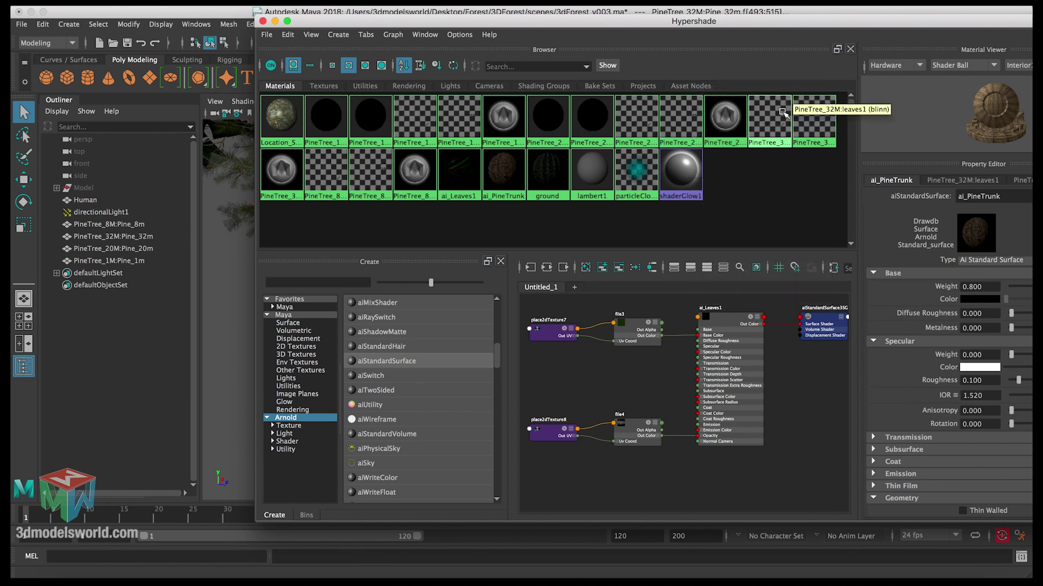
{"action": "right_click_drag", "start_coordinate": [728, 319], "coordinate": [728, 294]}
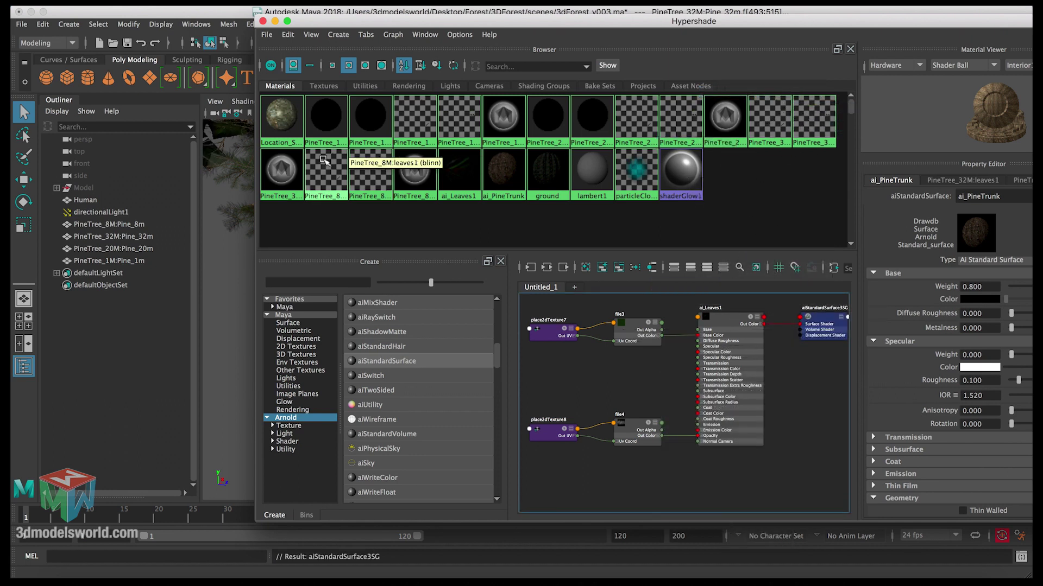
{"action": "right_click_drag", "start_coordinate": [325, 163], "coordinate": [391, 145]}
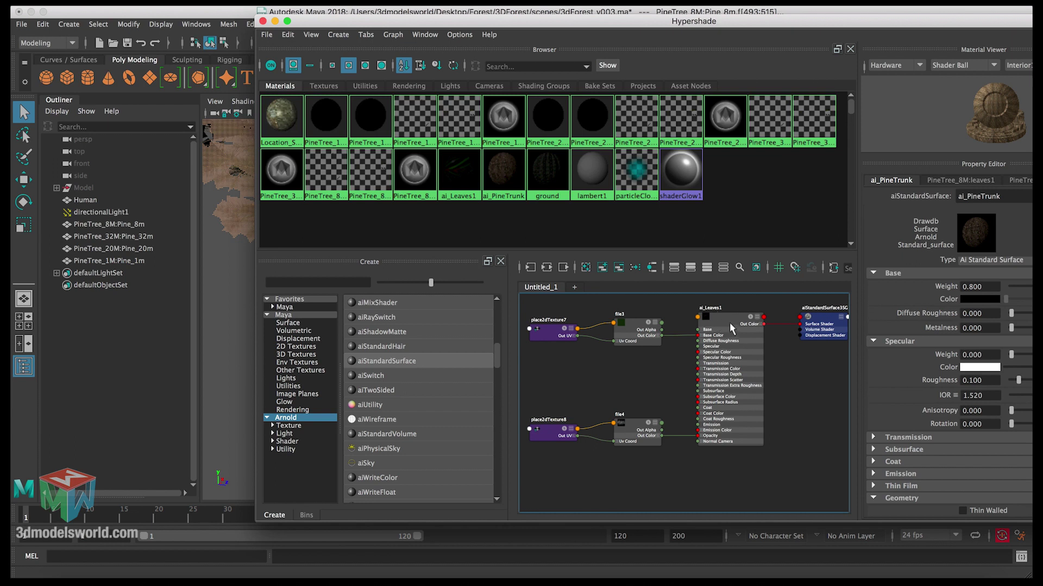
{"action": "right_click_drag", "start_coordinate": [727, 326], "coordinate": [714, 284]}
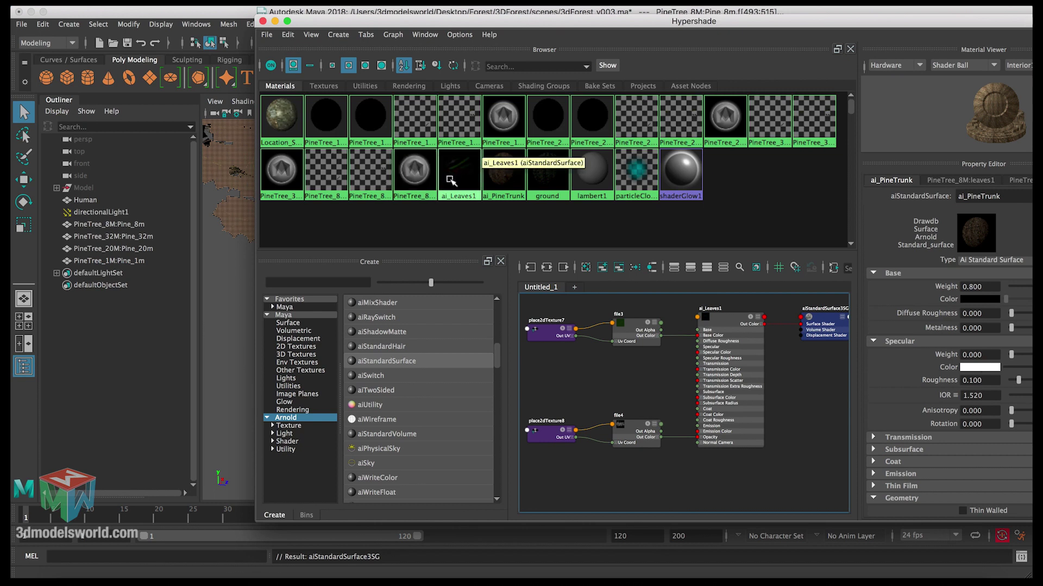
{"action": "mouse_move", "coordinate": [450, 180]}
{"action": "right_mouse_down"}
{"action": "mouse_move", "coordinate": [472, 182]}
{"action": "mouse_move", "coordinate": [459, 178]}
{"action": "right_mouse_up"}
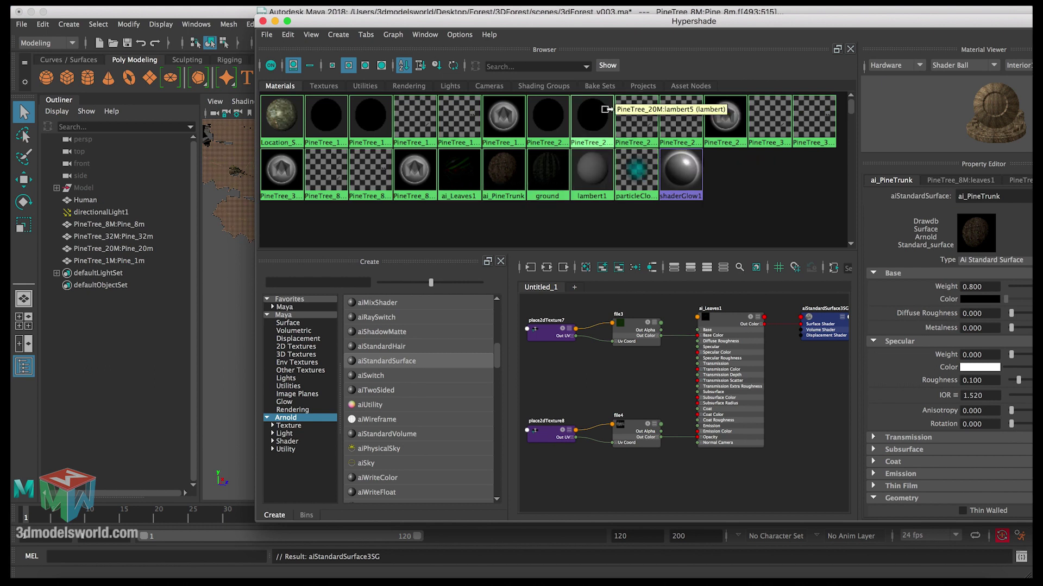
- Move the Hypershade window off the viewport, clear the face selection and examine the leaves on the tree
{"action": "left_click_drag", "start_coordinate": [367, 30], "coordinate": [553, 33]}
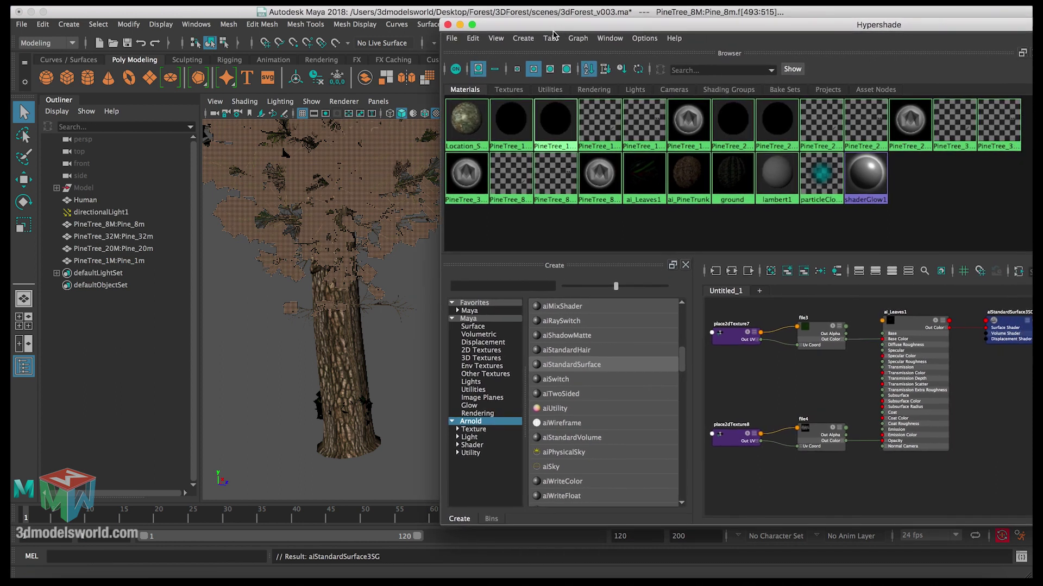
{"action": "left_click", "coordinate": [356, 293]}
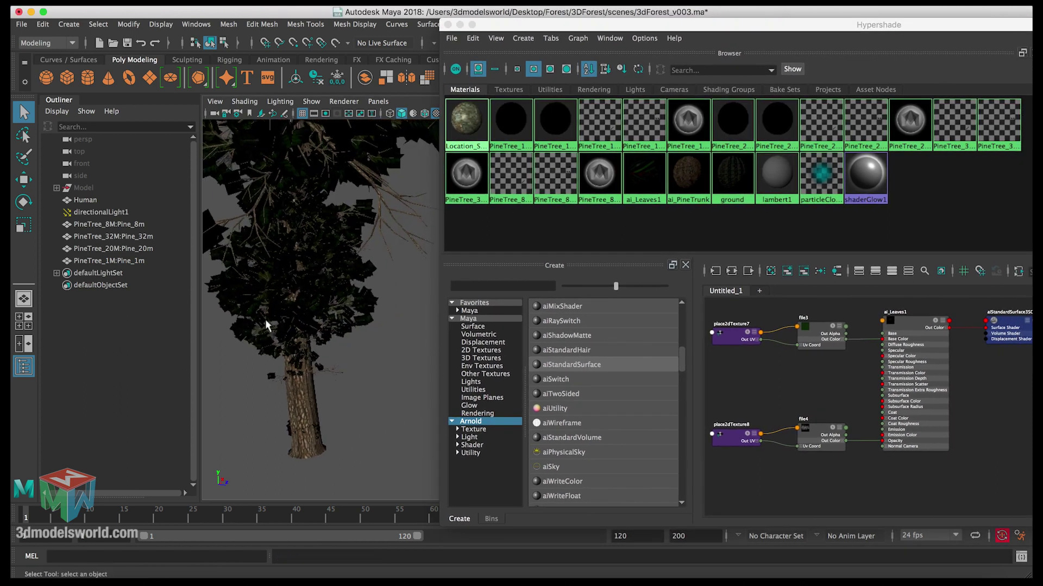
{"action": "right_click_drag", "start_coordinate": [266, 326], "coordinate": [354, 285], "text": "alt"}
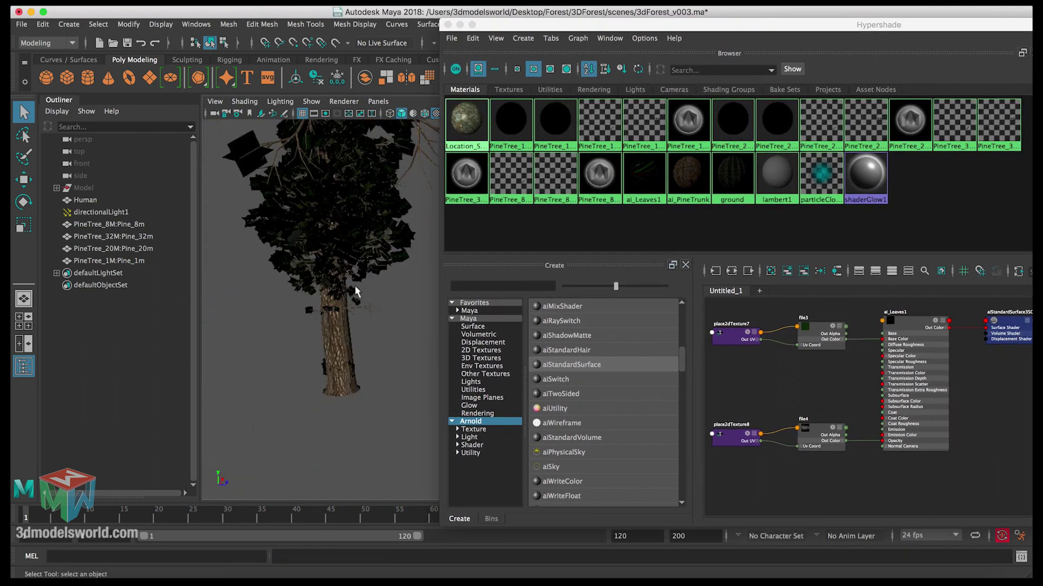
- Show the viewport in wireframe and check which objects still use the PineTree_1M:tree material by selecting them
{"action": "right_click", "coordinate": [689, 126]}
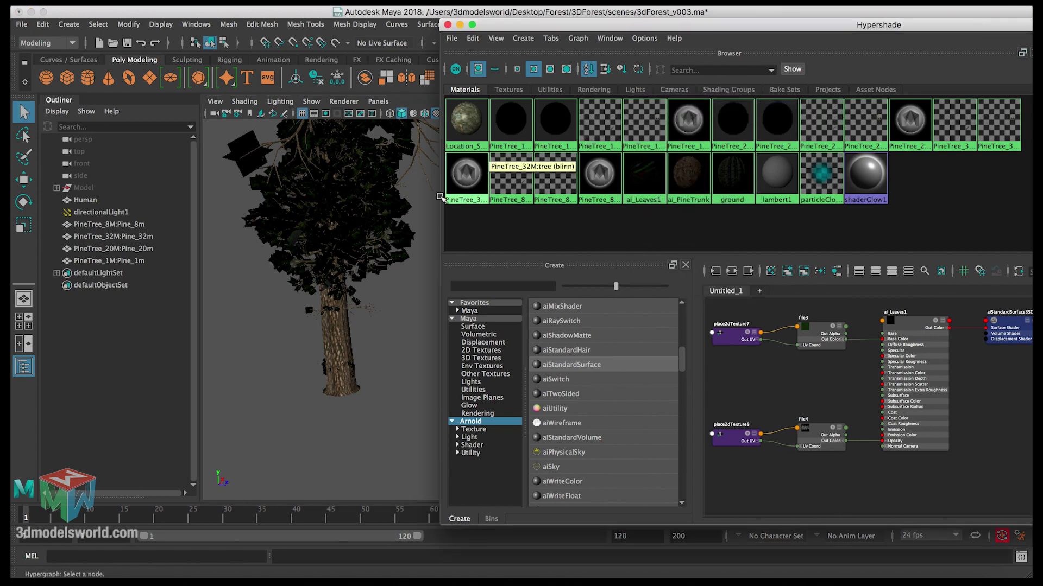
{"action": "key", "text": "4"}
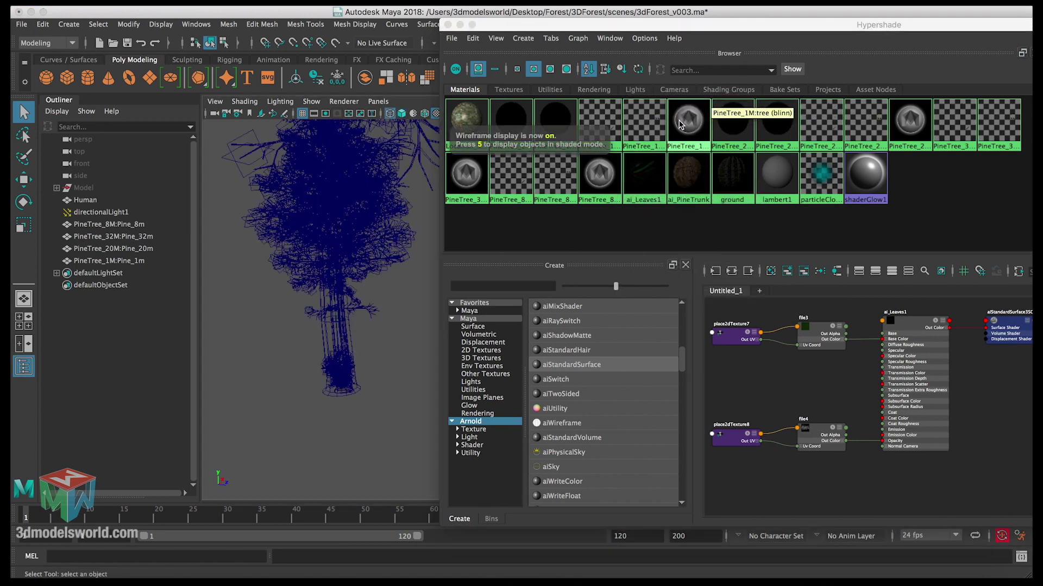
{"action": "right_click_drag", "start_coordinate": [681, 123], "coordinate": [725, 124]}
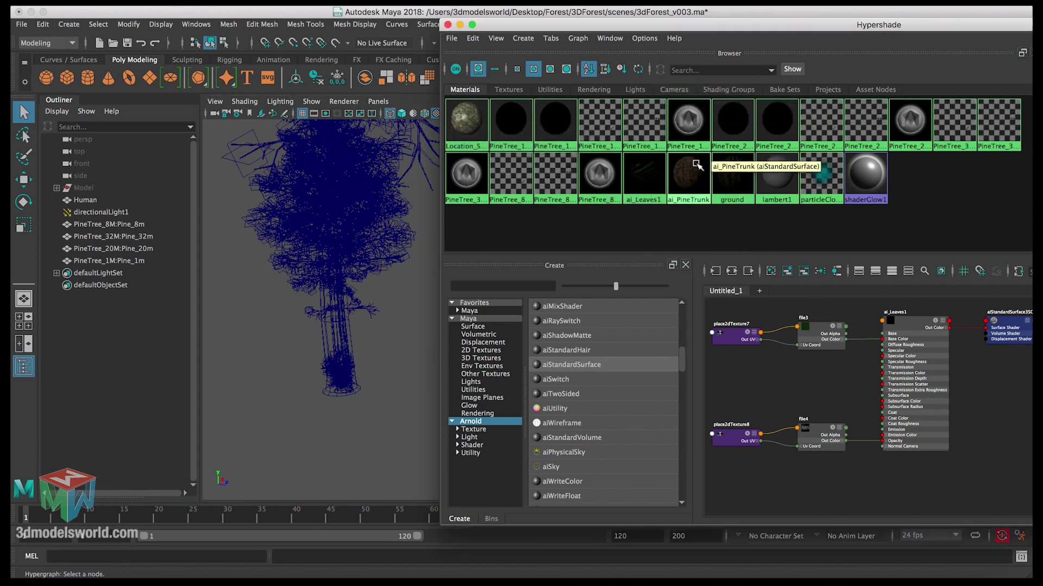
- Try to assign ai_PineTrunk to the current selection, and examine the pine's trunk and leaves in textured shaded display
{"action": "right_click_drag", "start_coordinate": [690, 174], "coordinate": [690, 140]}
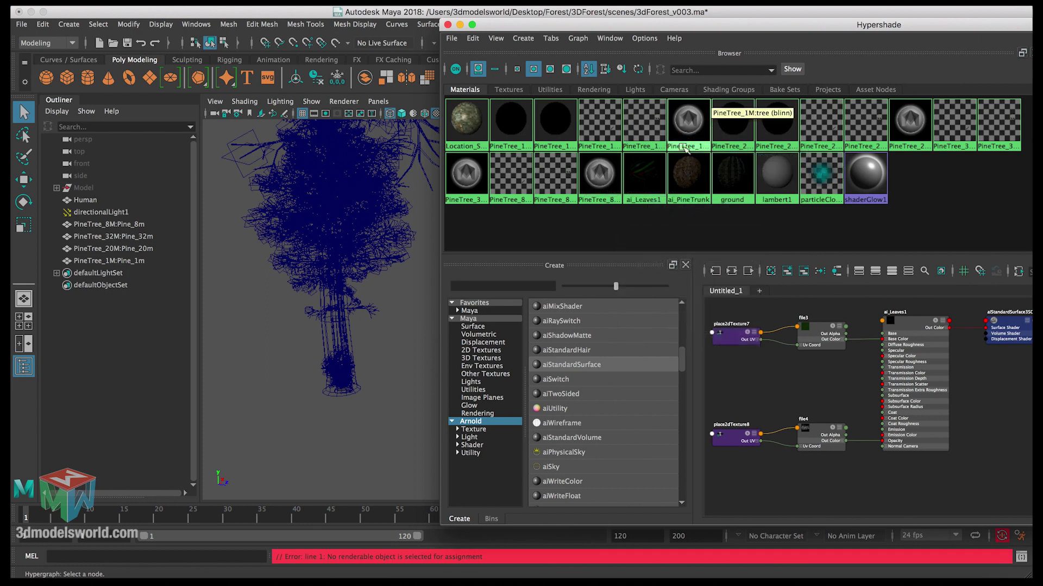
{"action": "left_click", "coordinate": [392, 415]}
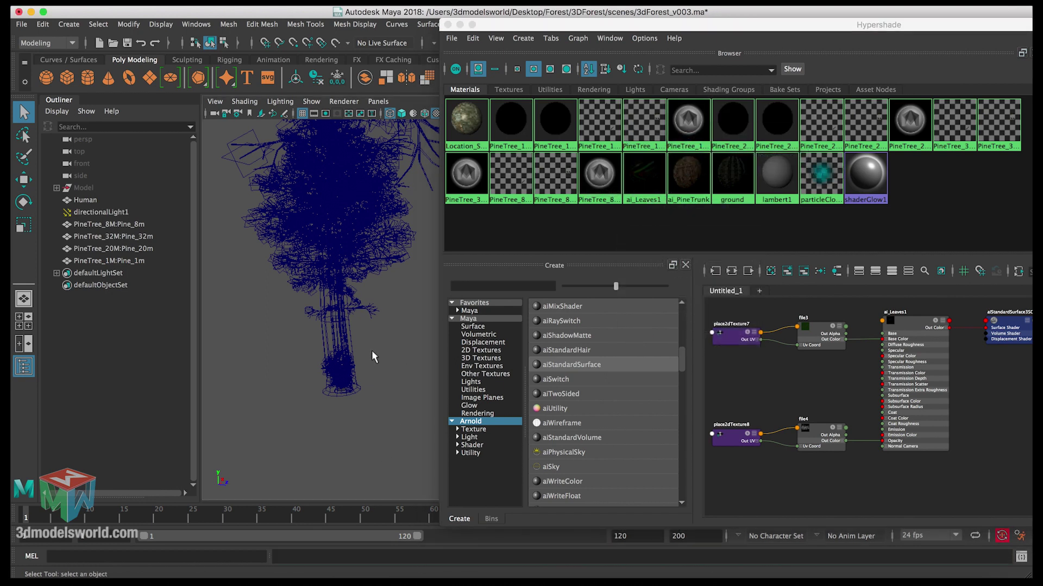
{"action": "mouse_move", "coordinate": [352, 288]}
{"action": "right_mouse_down", "text": "alt"}
{"action": "mouse_move", "coordinate": [368, 325]}
{"action": "mouse_move", "coordinate": [338, 327]}
{"action": "right_mouse_up", "text": "alt"}
{"action": "key", "text": "6"}
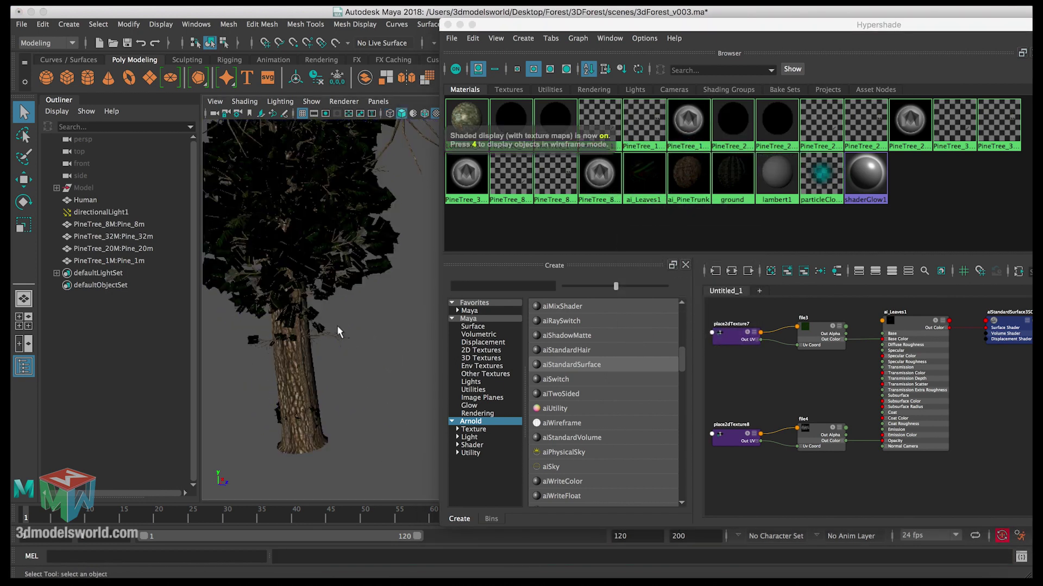
{"action": "scroll", "coordinate": [327, 314], "scroll_direction": "up", "scroll_amount": 10}
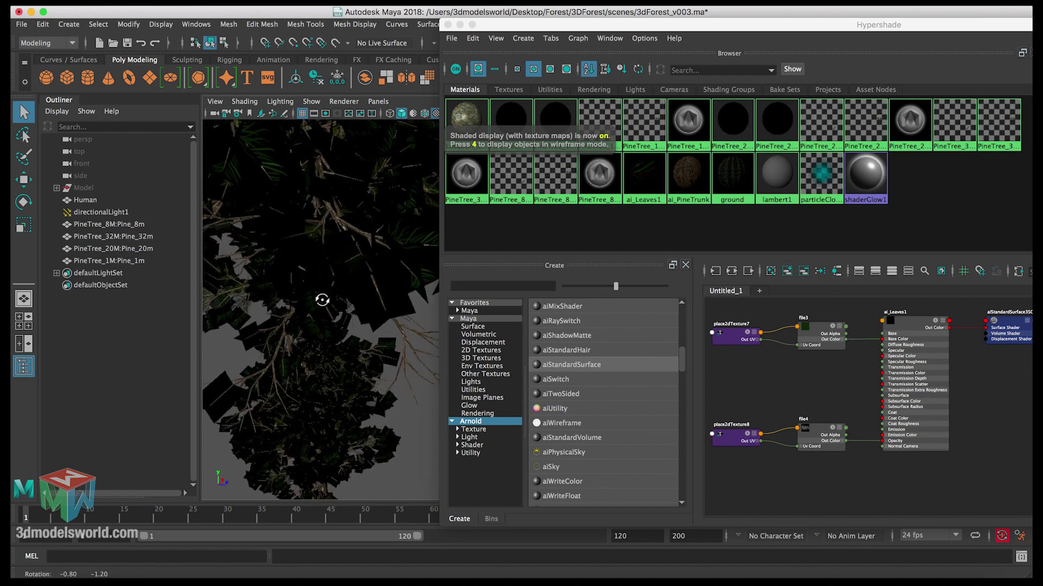
- Clear the Hypershade work area and duplicate the ai_Leaves1 material together with its shading network
{"action": "left_click_drag", "start_coordinate": [565, 24], "coordinate": [367, 14]}
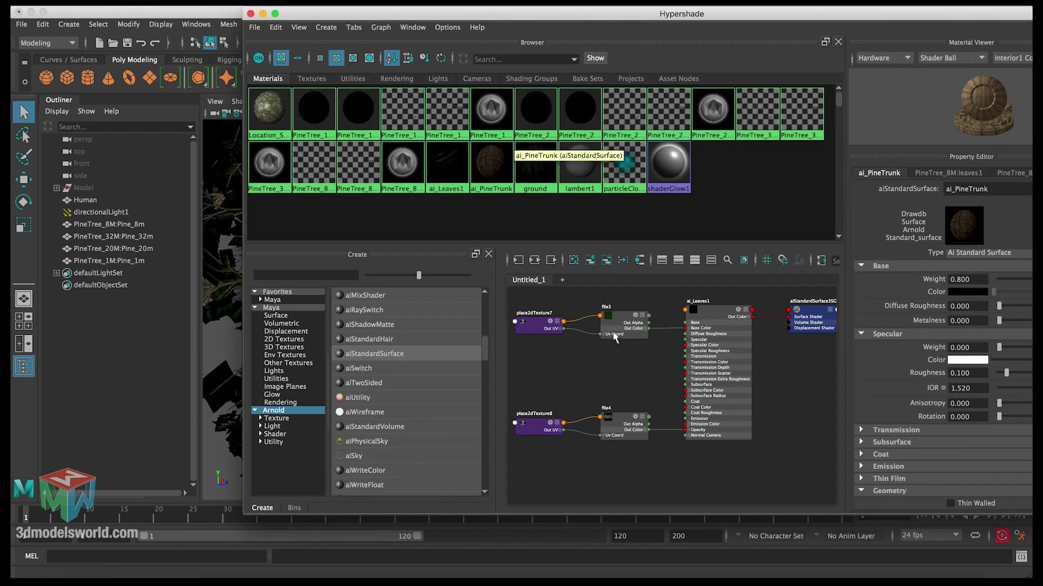
{"action": "key", "text": "1"}
{"action": "key", "text": "2"}
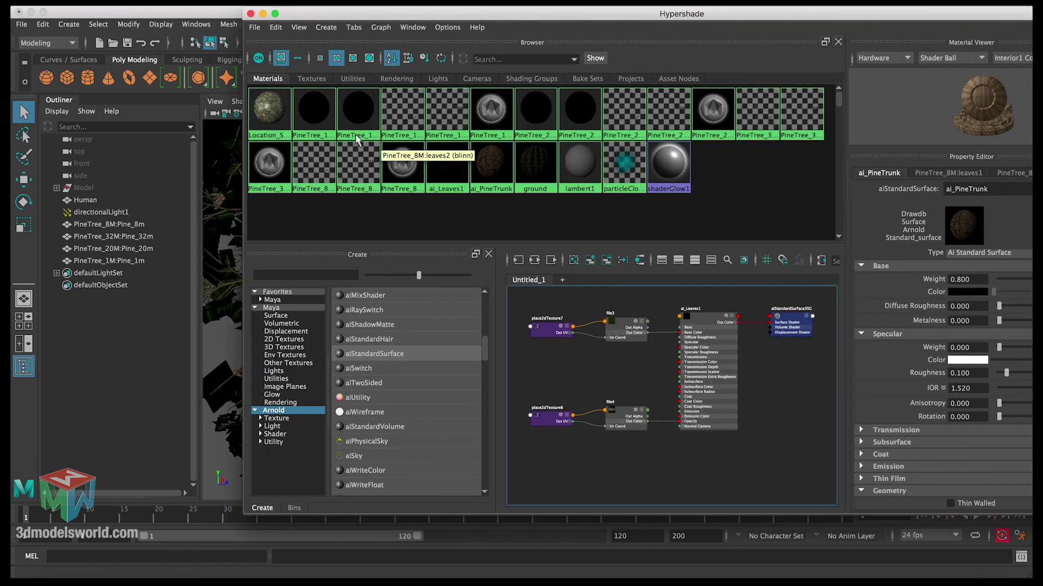
{"action": "left_click", "coordinate": [555, 262]}
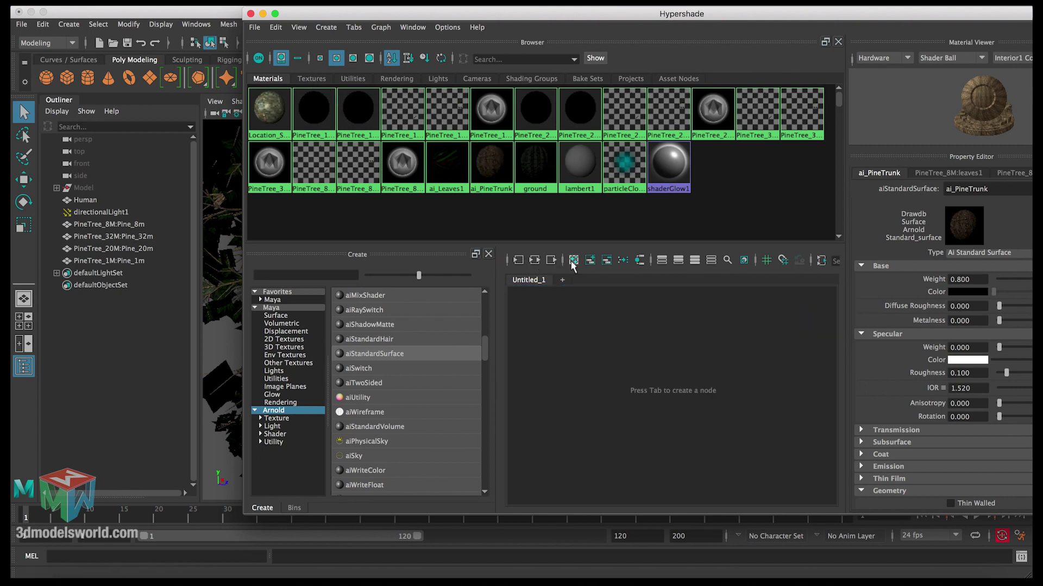
{"action": "left_click", "coordinate": [451, 190]}
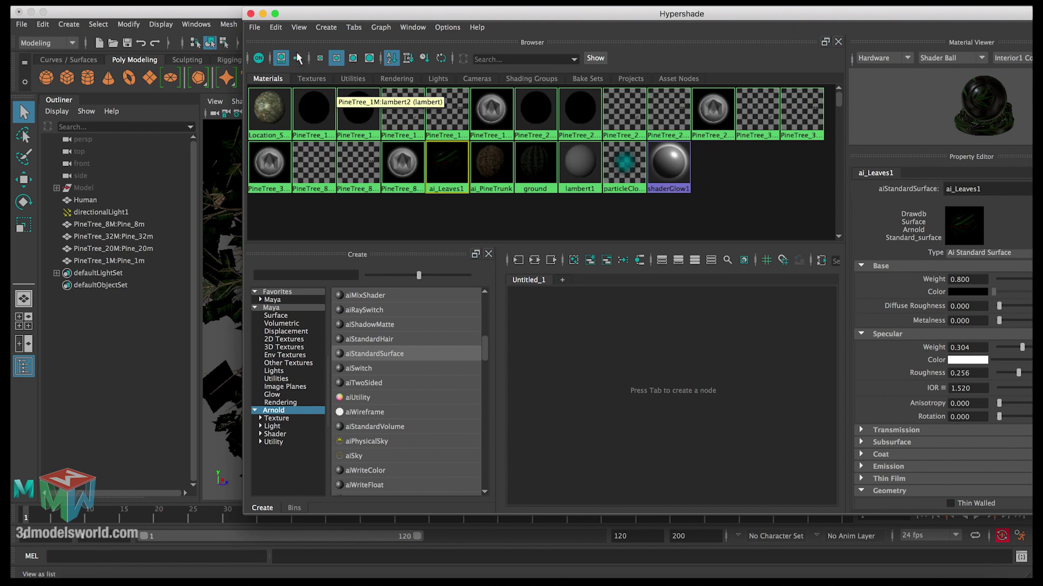
{"action": "left_click", "coordinate": [275, 27]}
{"action": "mouse_move", "coordinate": [304, 153]}
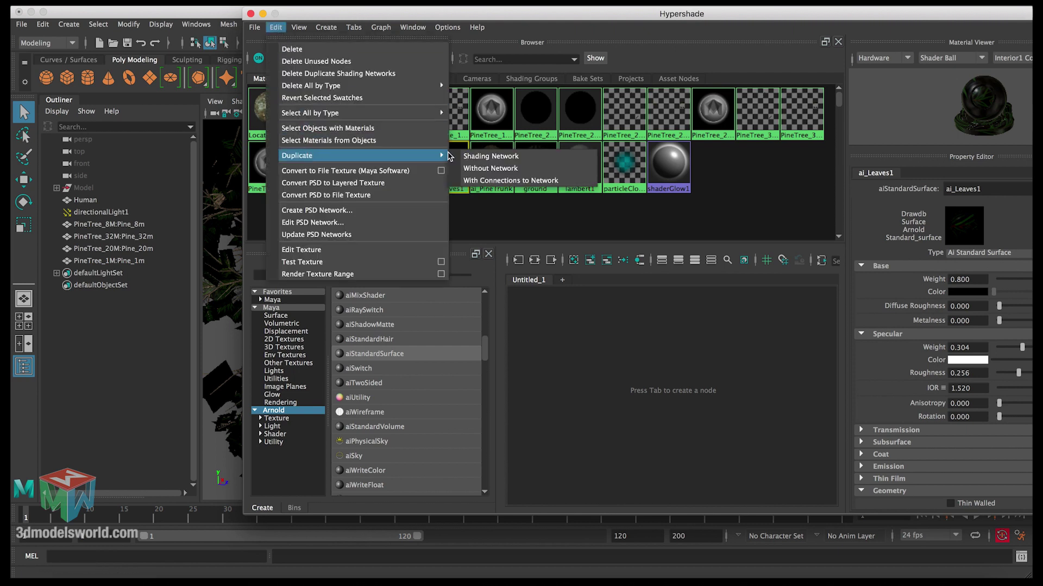
{"action": "left_click", "coordinate": [484, 156]}
{"action": "key", "text": "f"}
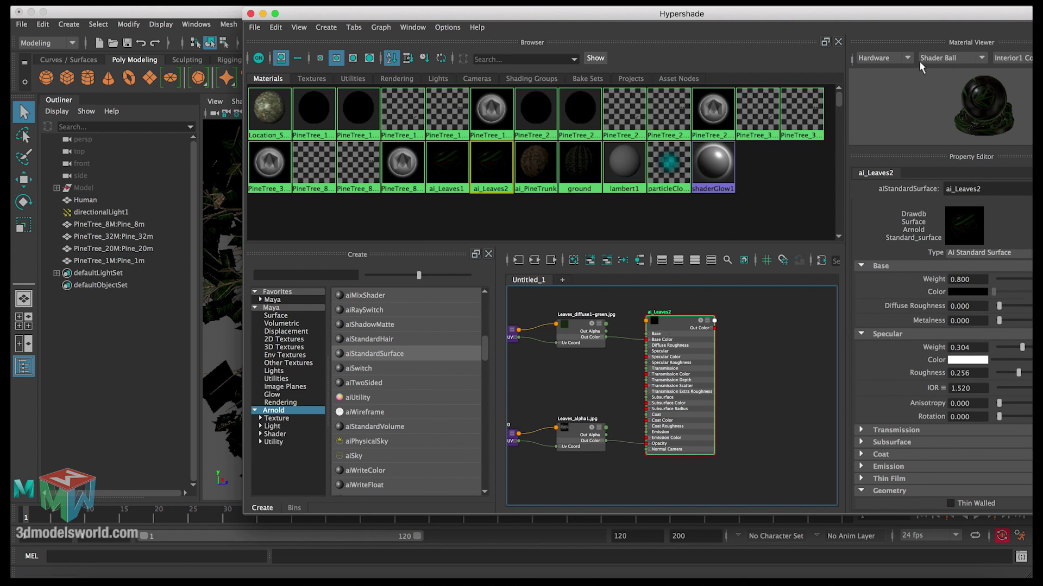
- Replace the base colour texture of ai_Leaves2 with Leaves_diffuse2-green.jpg from the Pine_texture folder
{"action": "left_click_drag", "start_coordinate": [874, 17], "coordinate": [758, 19]}
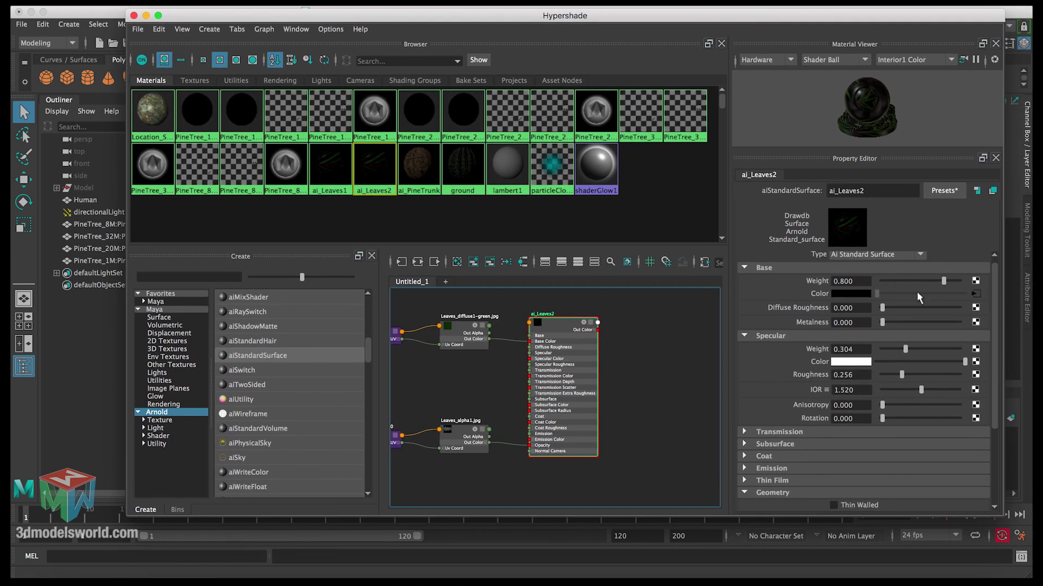
{"action": "left_click", "coordinate": [975, 294]}
{"action": "left_click", "coordinate": [986, 274]}
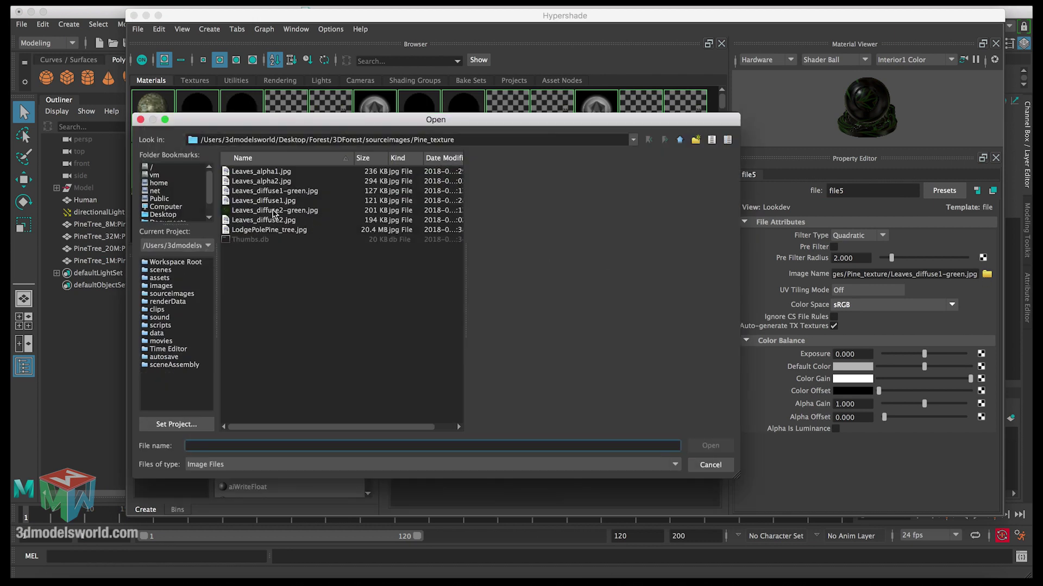
{"action": "left_click", "coordinate": [273, 212]}
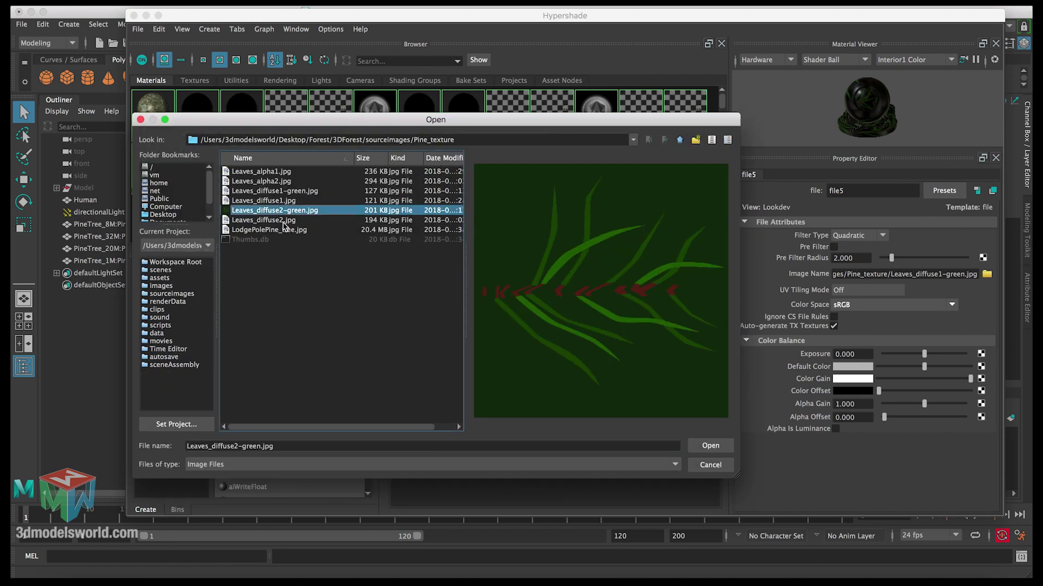
{"action": "left_click", "coordinate": [705, 444]}
- Replace the opacity texture of ai_Leaves2 with Leaves_alpha2.jpg from the Pine_texture folder
{"action": "left_click", "coordinate": [458, 433]}
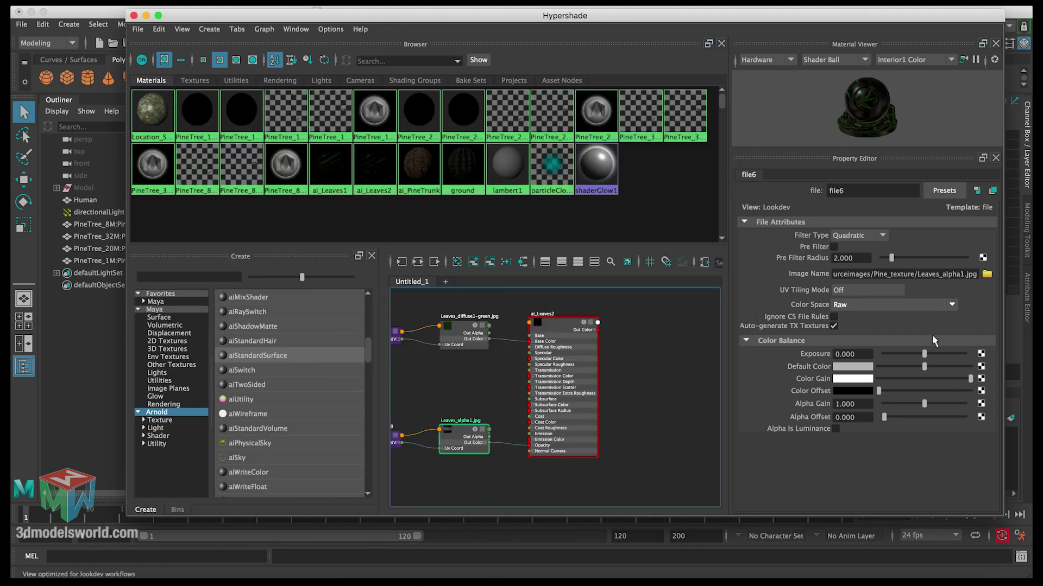
{"action": "left_click", "coordinate": [987, 274]}
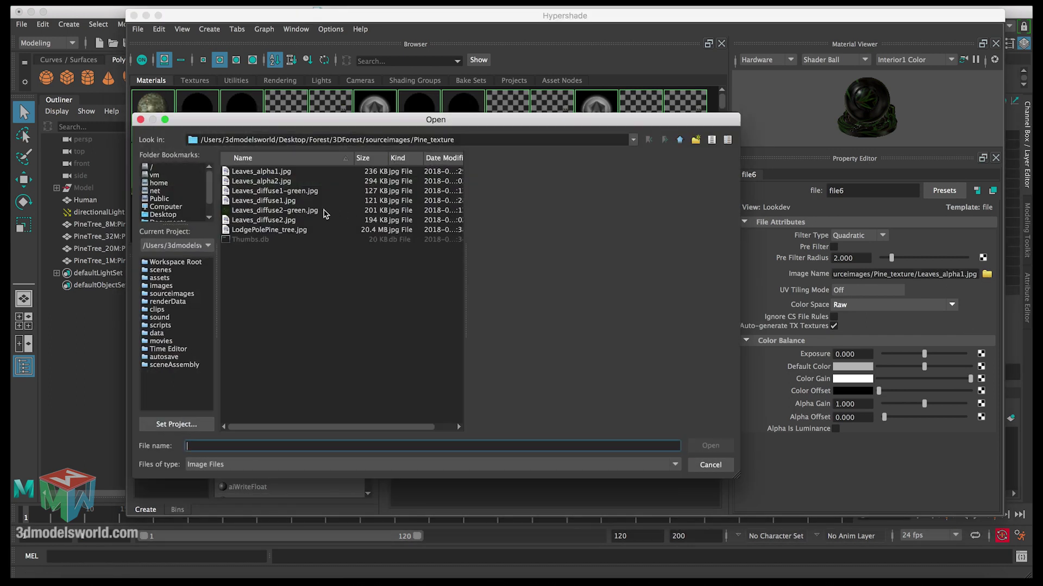
{"action": "left_click", "coordinate": [277, 182]}
{"action": "left_click", "coordinate": [705, 441]}
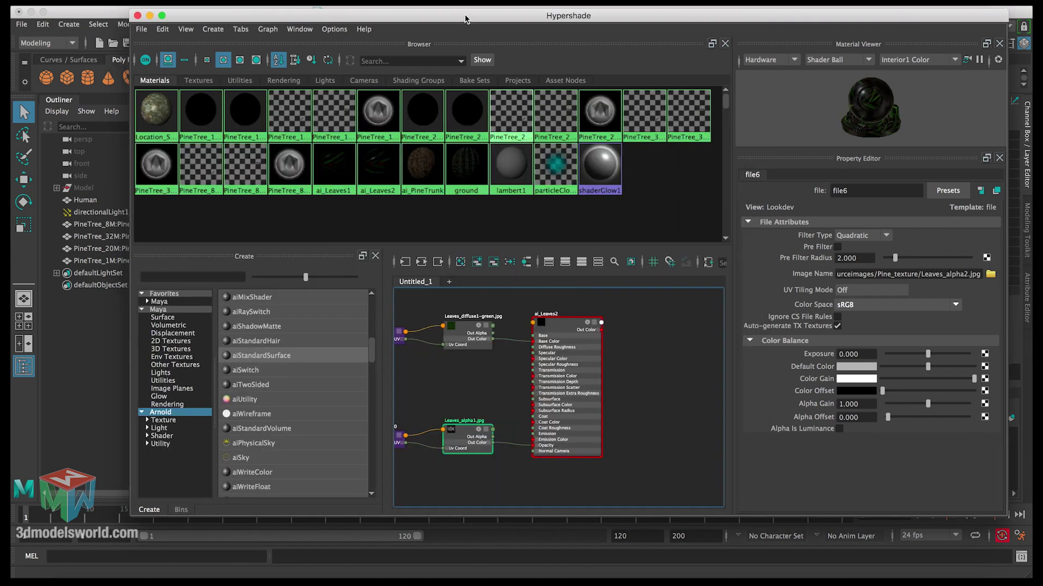
- Assign ai_Leaves2 to the faces that use the PineTree_1M:leaves2 material, with the viewport in wireframe display
{"action": "left_click_drag", "start_coordinate": [460, 19], "coordinate": [648, 28]}
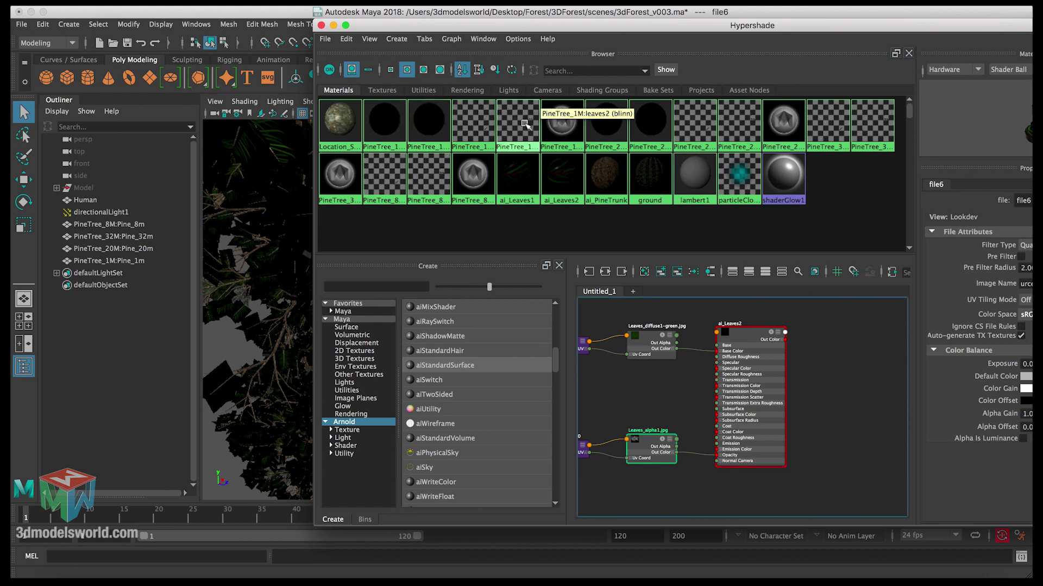
{"action": "right_click_drag", "start_coordinate": [525, 124], "coordinate": [564, 127]}
{"action": "left_click_drag", "start_coordinate": [384, 26], "coordinate": [535, 31]}
{"action": "right_click_drag", "start_coordinate": [383, 227], "coordinate": [270, 234], "text": "alt"}
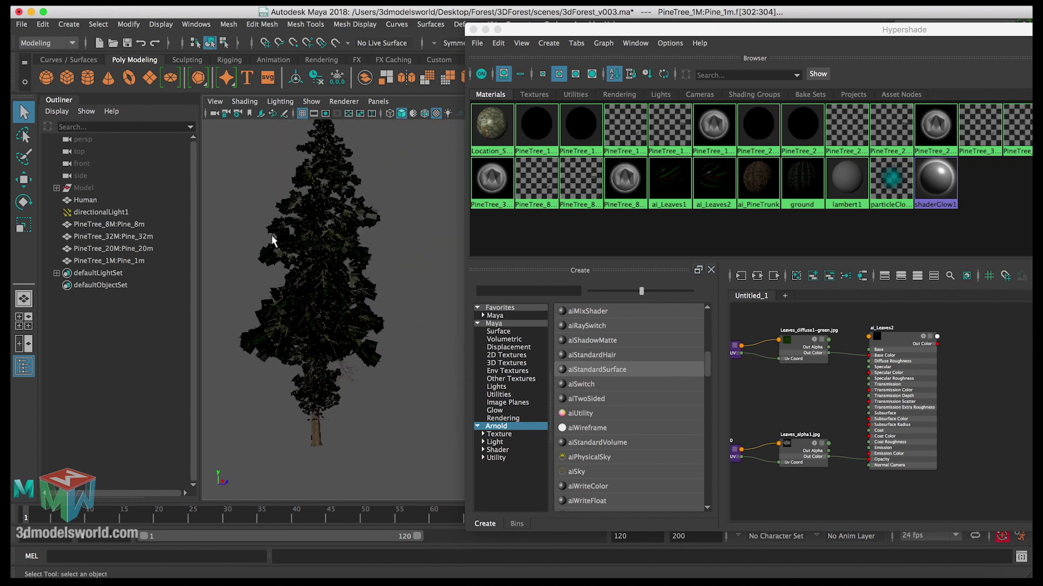
{"action": "key", "text": "4"}
{"action": "left_click_drag", "start_coordinate": [669, 29], "coordinate": [522, 25]}
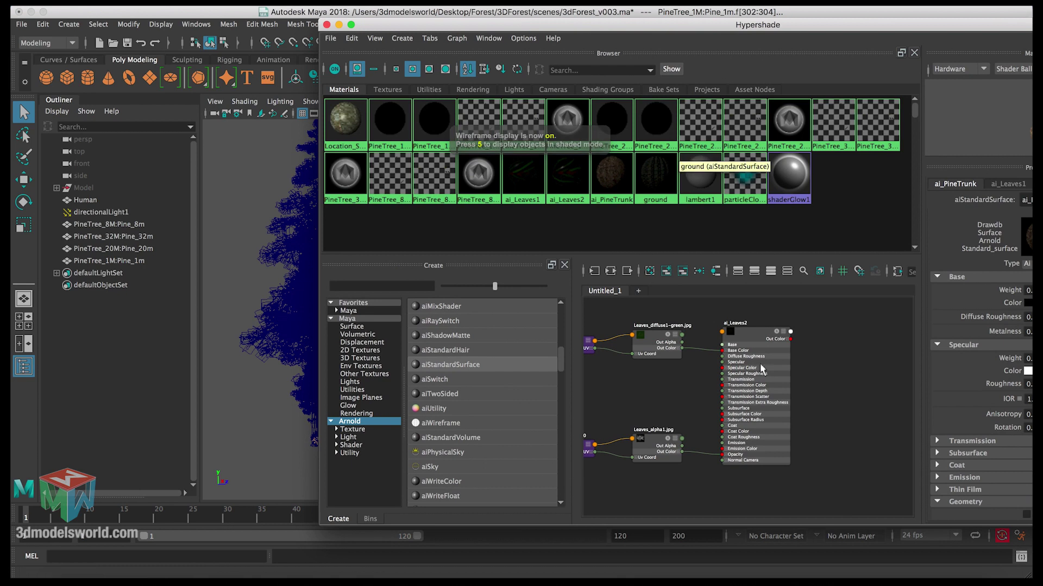
{"action": "right_click", "coordinate": [746, 340]}
{"action": "left_click", "coordinate": [747, 326]}
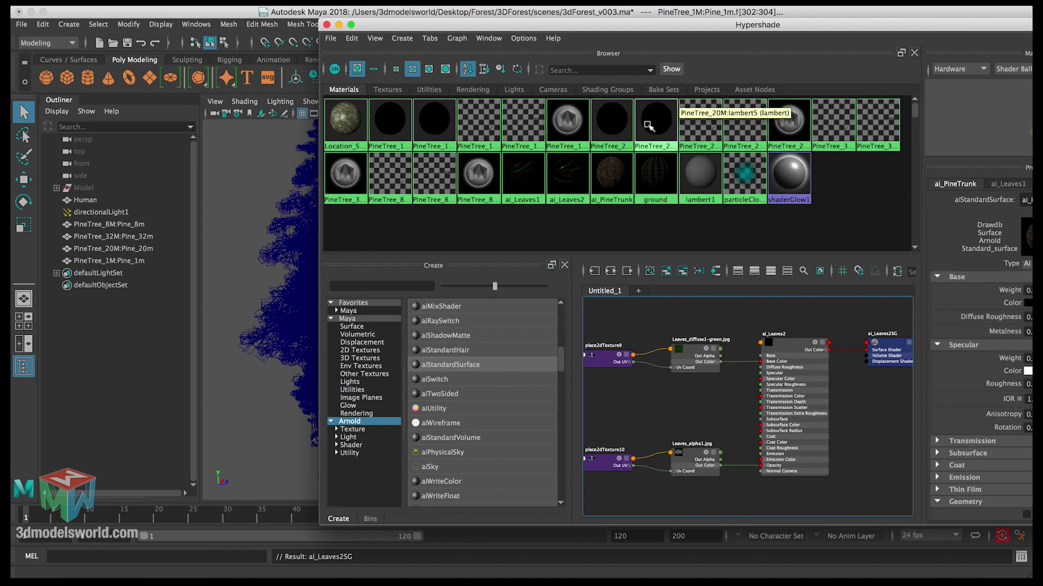
- Assign ai_Leaves2 to the faces that use the leaves2 materials of PineTree_20M, PineTree_32M and PineTree_8M
{"action": "right_click", "coordinate": [732, 124]}
{"action": "left_click", "coordinate": [773, 124]}
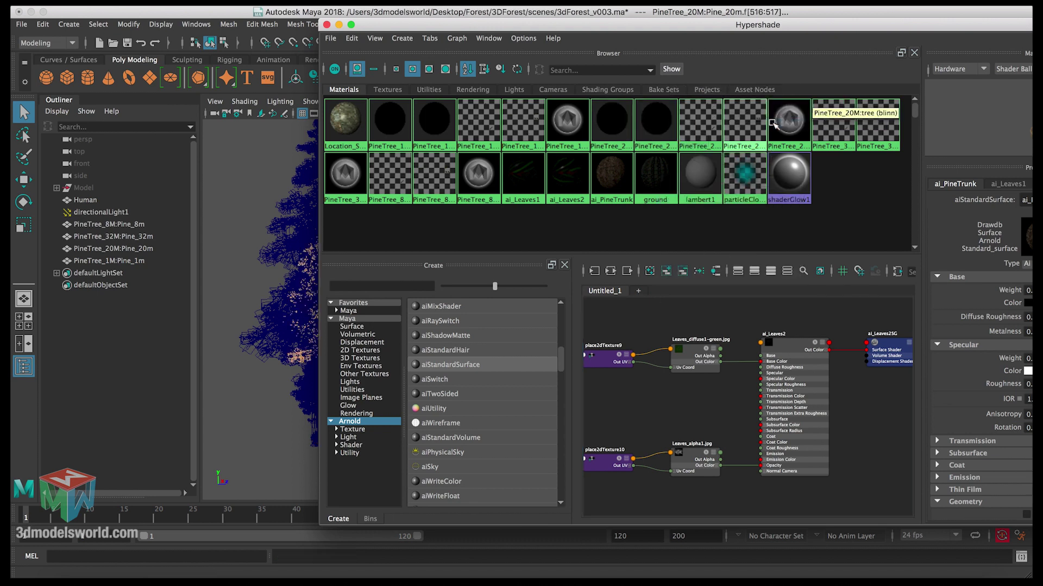
{"action": "right_click_drag", "start_coordinate": [788, 343], "coordinate": [790, 318]}
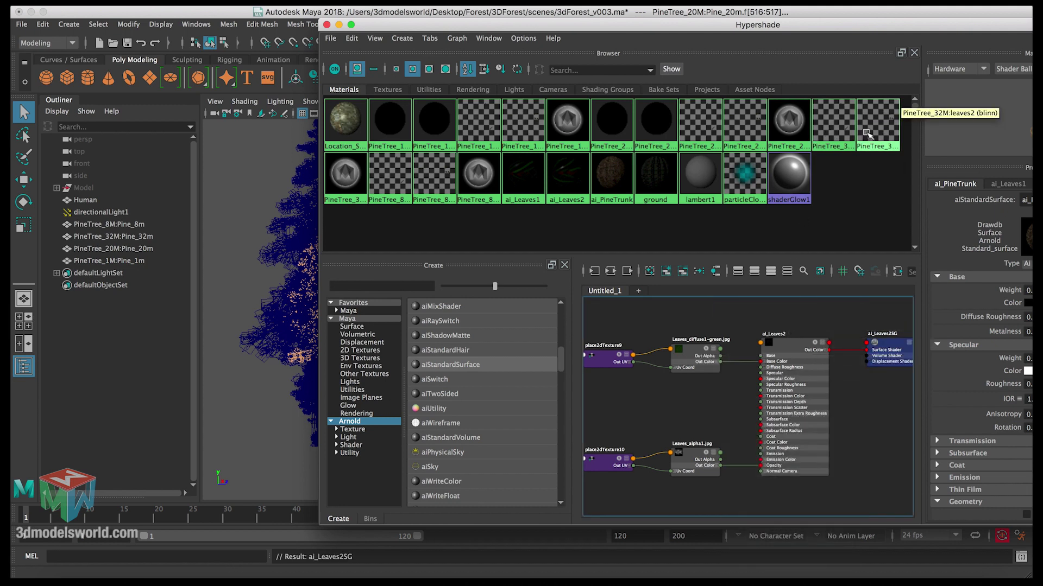
{"action": "right_click_drag", "start_coordinate": [873, 128], "coordinate": [889, 129]}
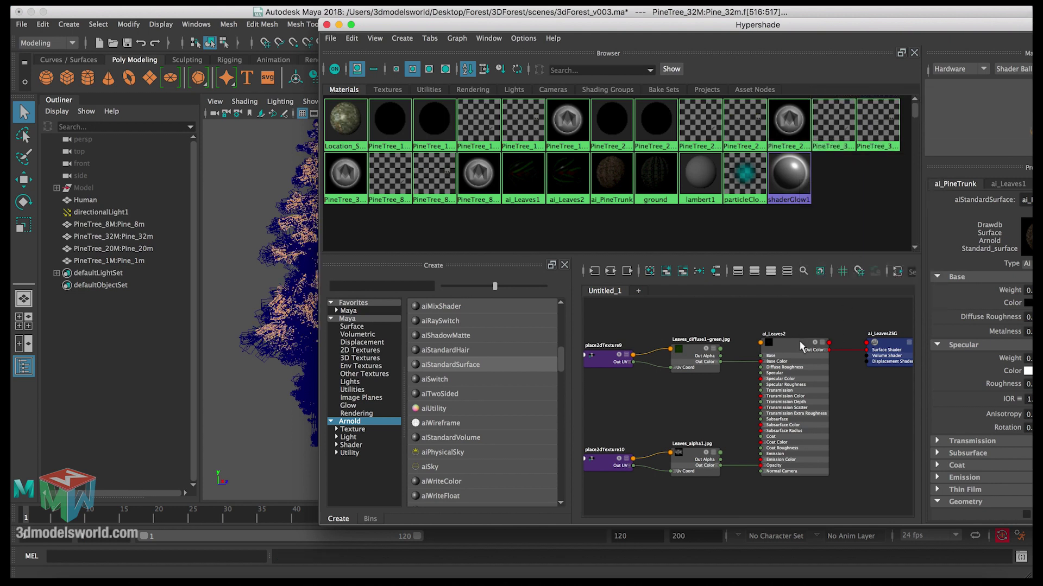
{"action": "right_click_drag", "start_coordinate": [793, 349], "coordinate": [794, 311]}
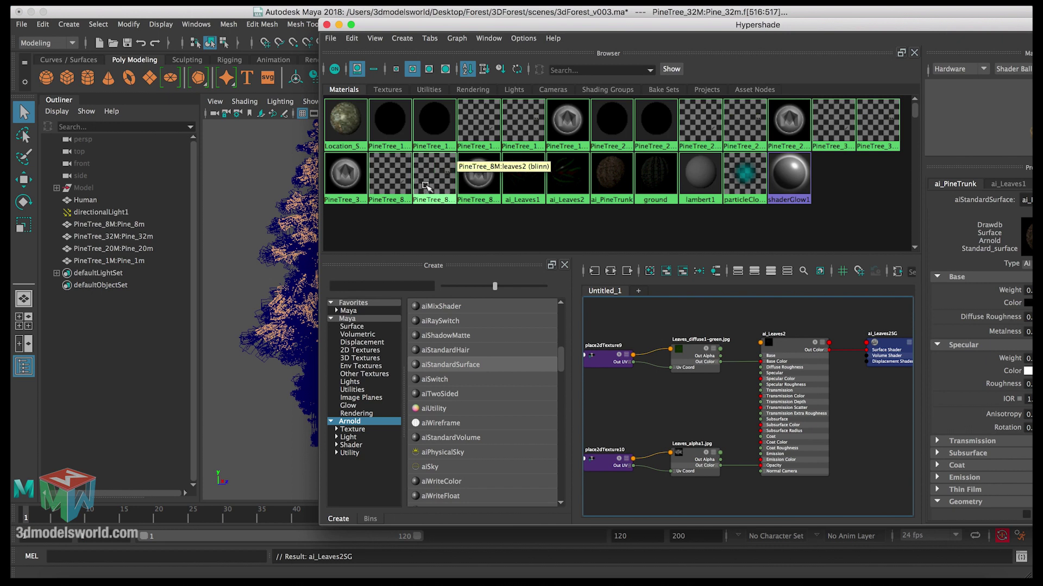
{"action": "right_click_drag", "start_coordinate": [425, 185], "coordinate": [455, 187]}
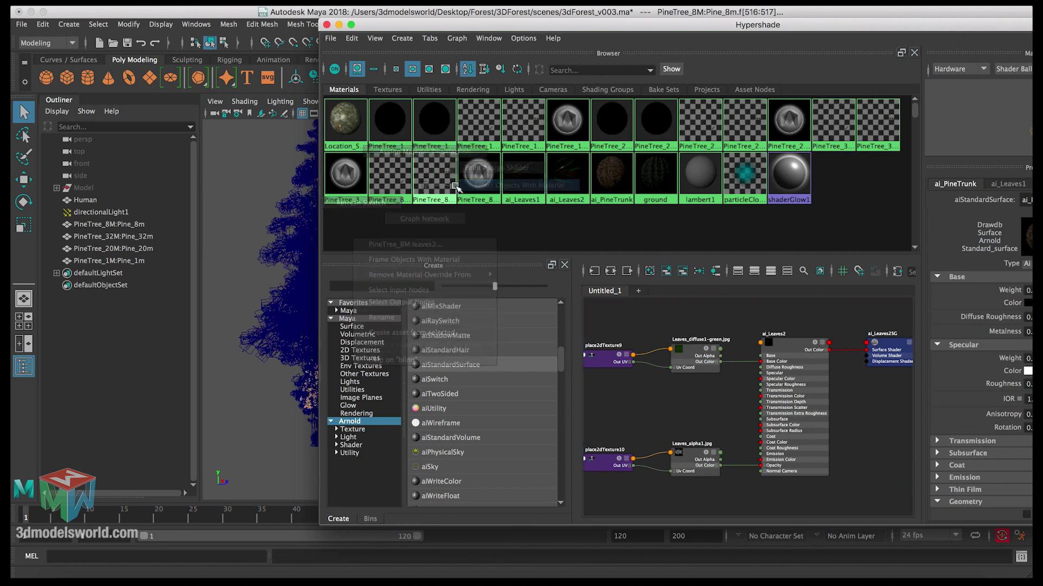
{"action": "right_click_drag", "start_coordinate": [792, 348], "coordinate": [791, 318]}
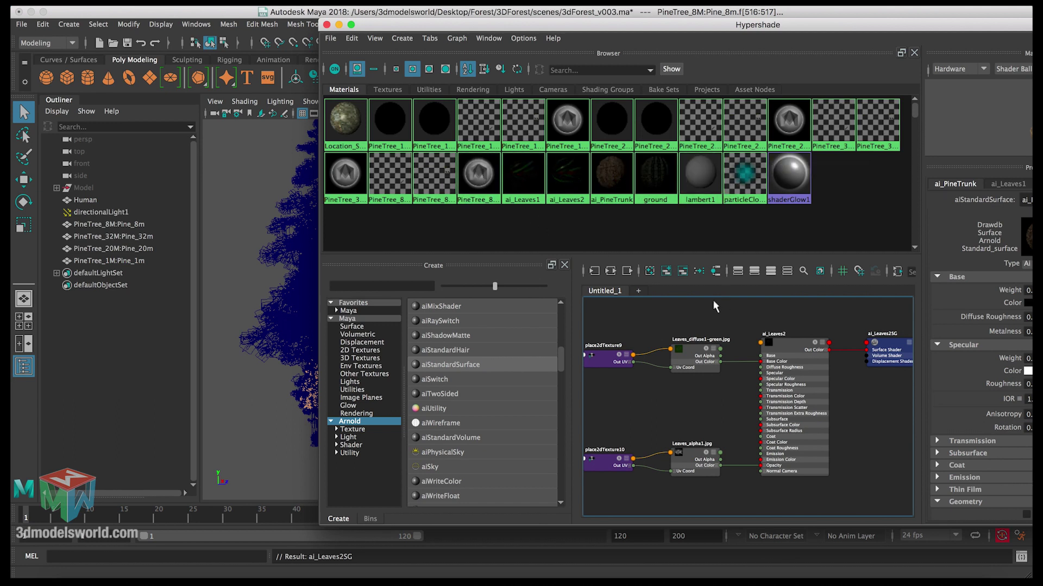
- Move the Hypershade window off the viewport, clear the face selection and show the trees with textures
{"action": "left_click_drag", "start_coordinate": [407, 24], "coordinate": [574, 28]}
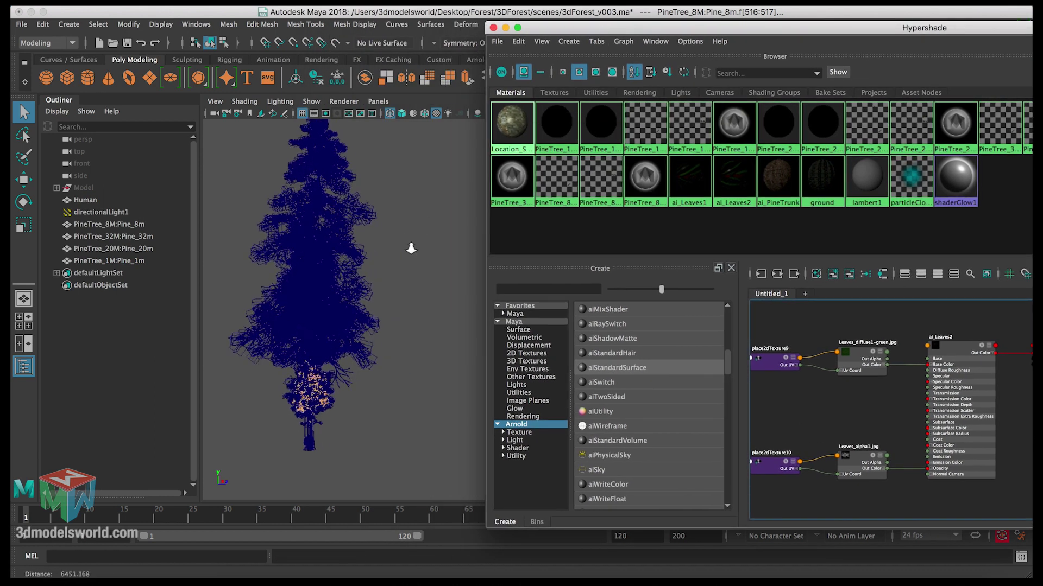
{"action": "left_click", "coordinate": [393, 252]}
{"action": "key", "text": "6"}
{"action": "left_click", "coordinate": [389, 256]}
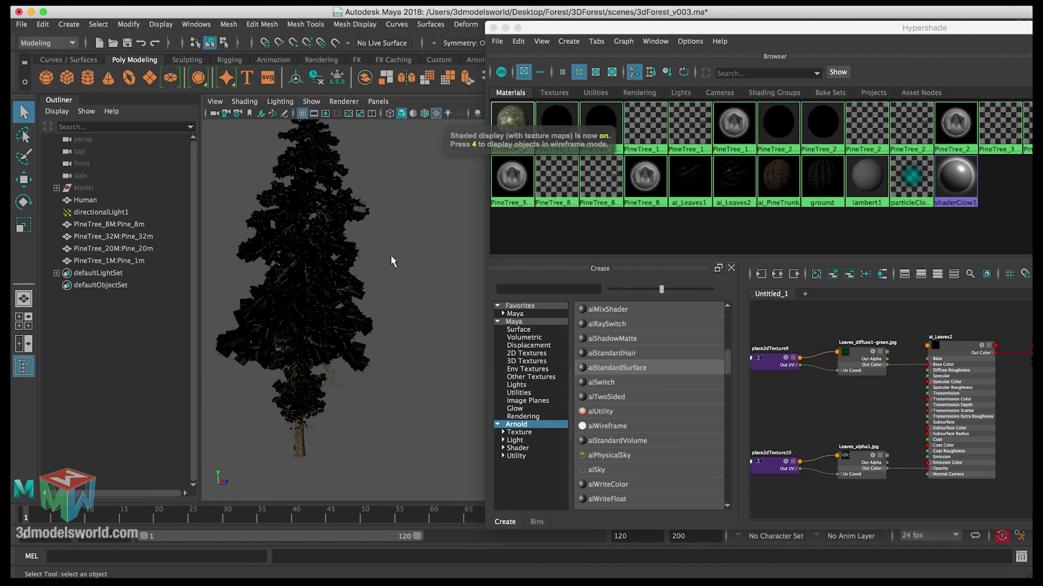
{"action": "left_click_drag", "start_coordinate": [390, 256], "coordinate": [397, 317], "text": "alt"}
{"action": "left_click_drag", "start_coordinate": [341, 284], "coordinate": [348, 271], "text": "alt"}
- Delete the unused shading nodes in Hypershade, look over the remaining materials and close the Hypershade window
{"action": "left_click_drag", "start_coordinate": [561, 31], "coordinate": [359, 31]}
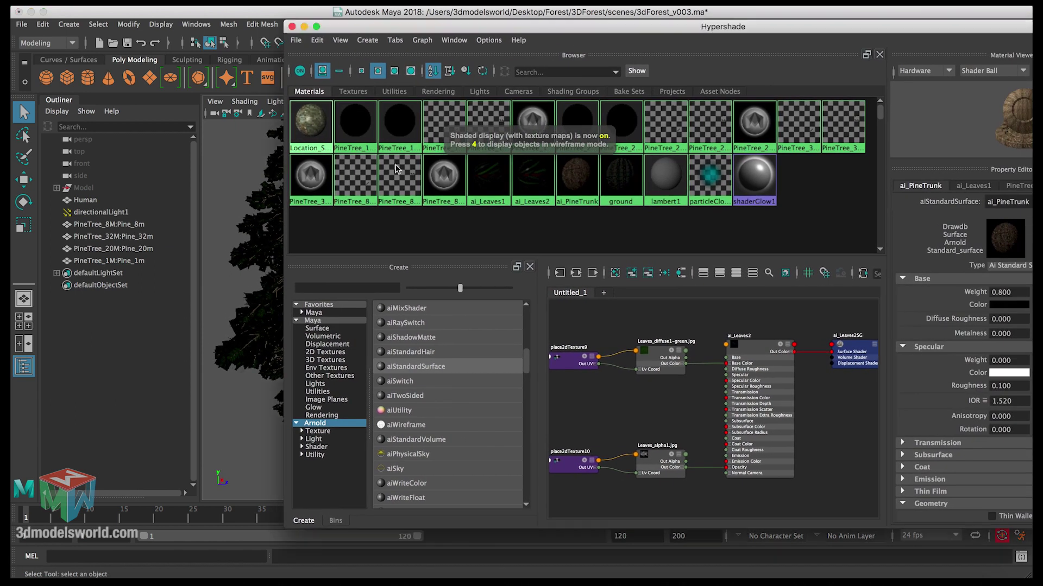
{"action": "left_click", "coordinate": [317, 40]}
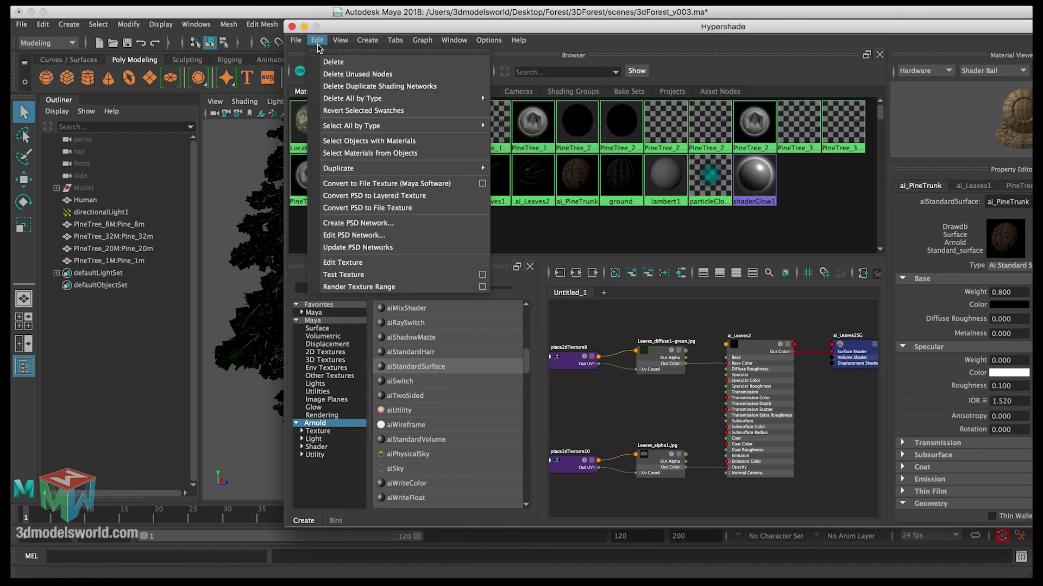
{"action": "left_click", "coordinate": [332, 75]}
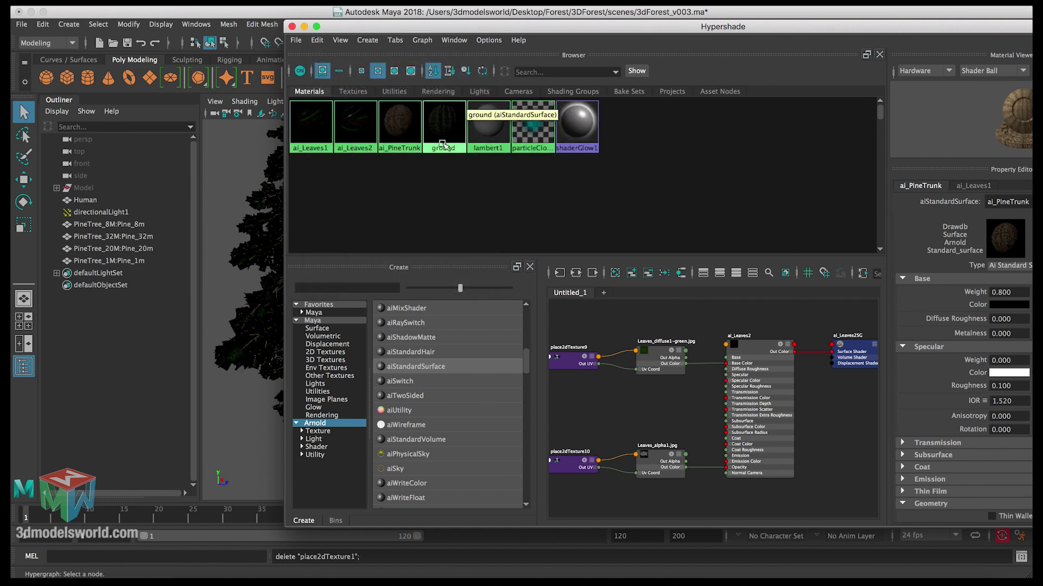
{"action": "left_click_drag", "start_coordinate": [326, 173], "coordinate": [511, 141]}
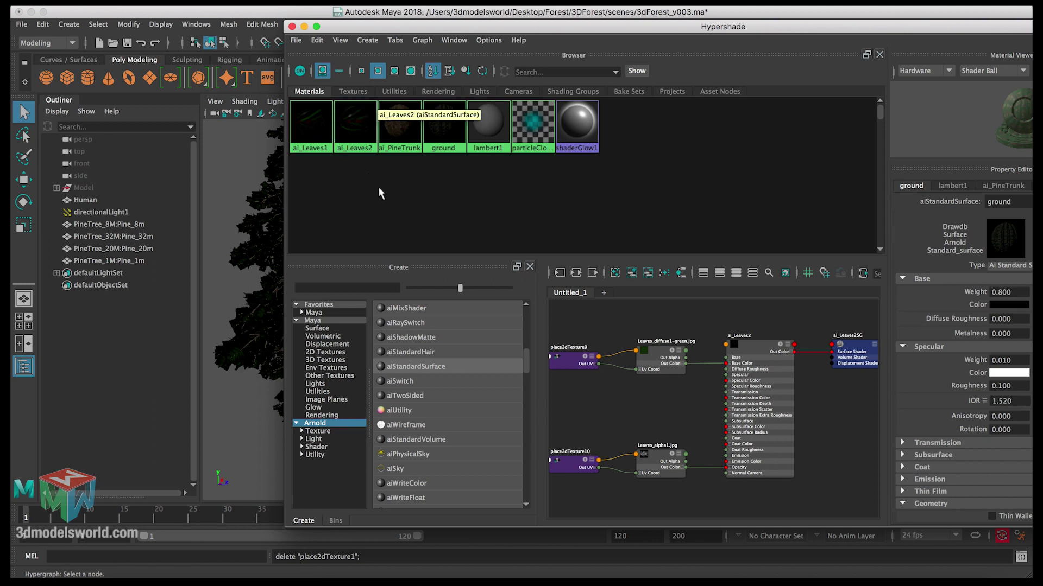
{"action": "left_click", "coordinate": [291, 26]}
- Move PineTree_8M along the Z axis to a Translate Z of about 988, away from the other trees
{"action": "left_click_drag", "start_coordinate": [475, 235], "coordinate": [496, 227], "text": "alt"}
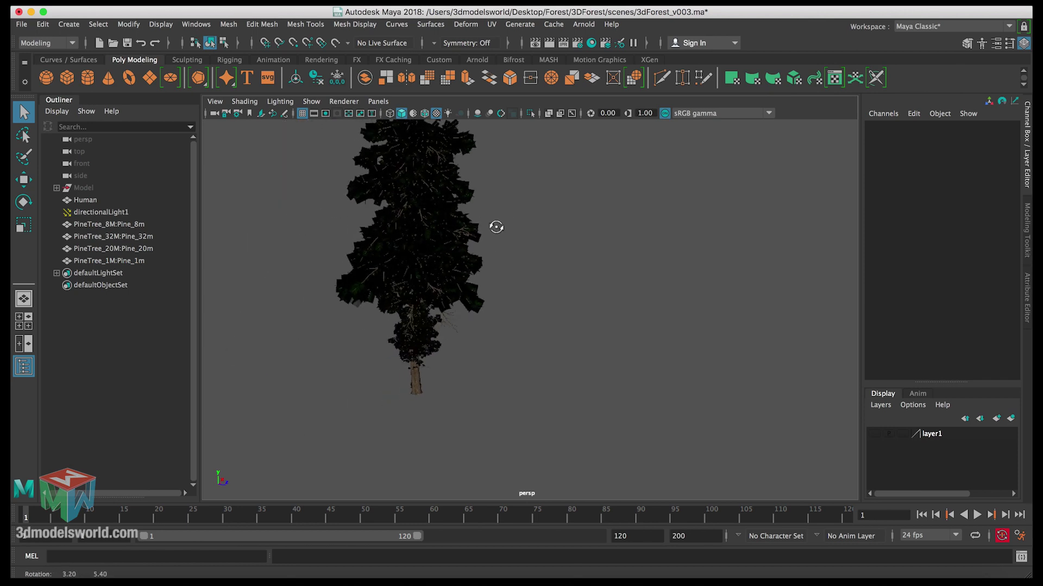
{"action": "left_click", "coordinate": [57, 188]}
{"action": "left_click", "coordinate": [56, 187]}
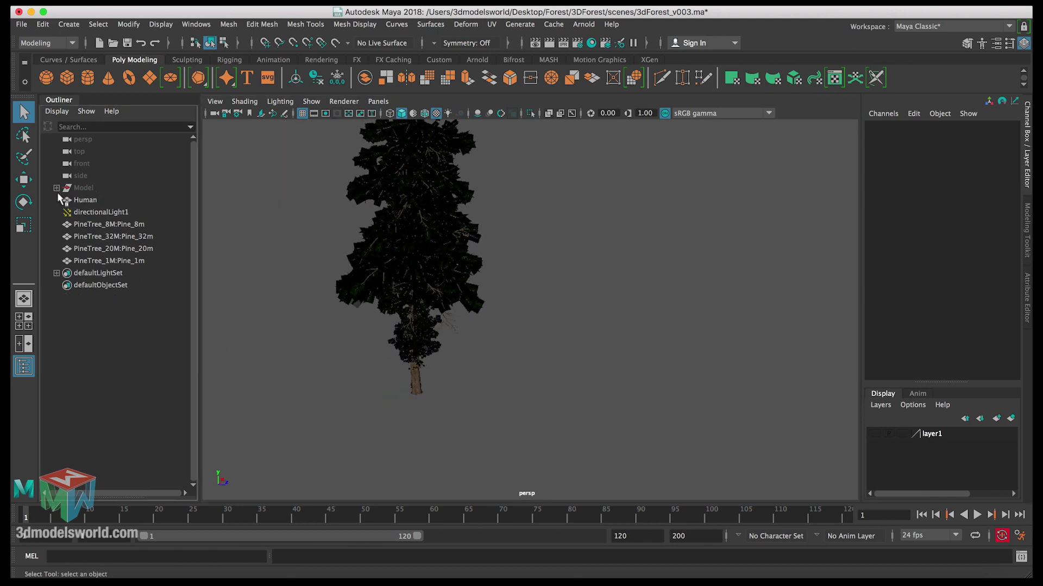
{"action": "left_click", "coordinate": [94, 227]}
{"action": "key", "text": "w"}
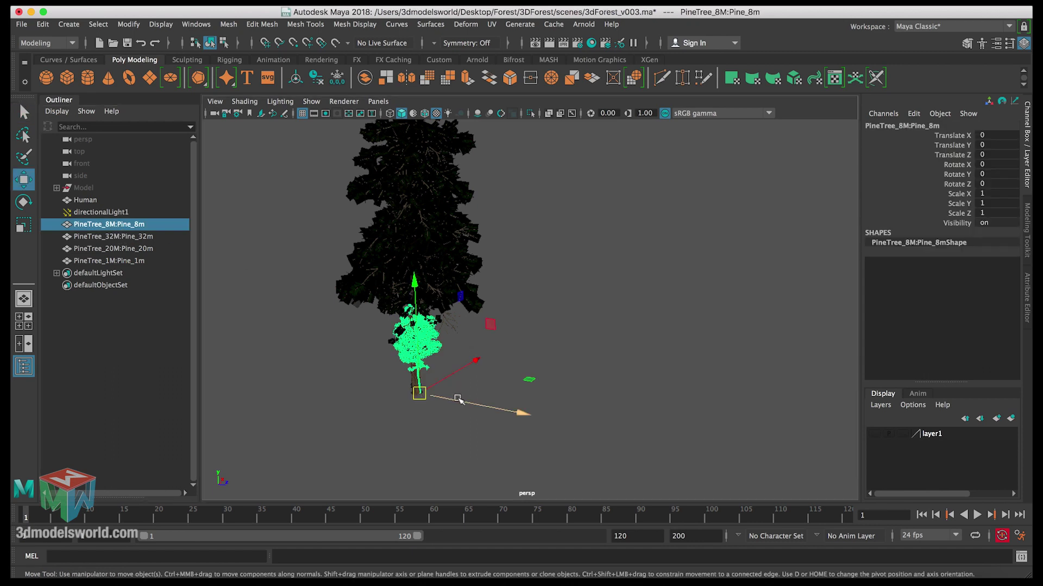
{"action": "left_click_drag", "start_coordinate": [496, 410], "coordinate": [617, 421]}
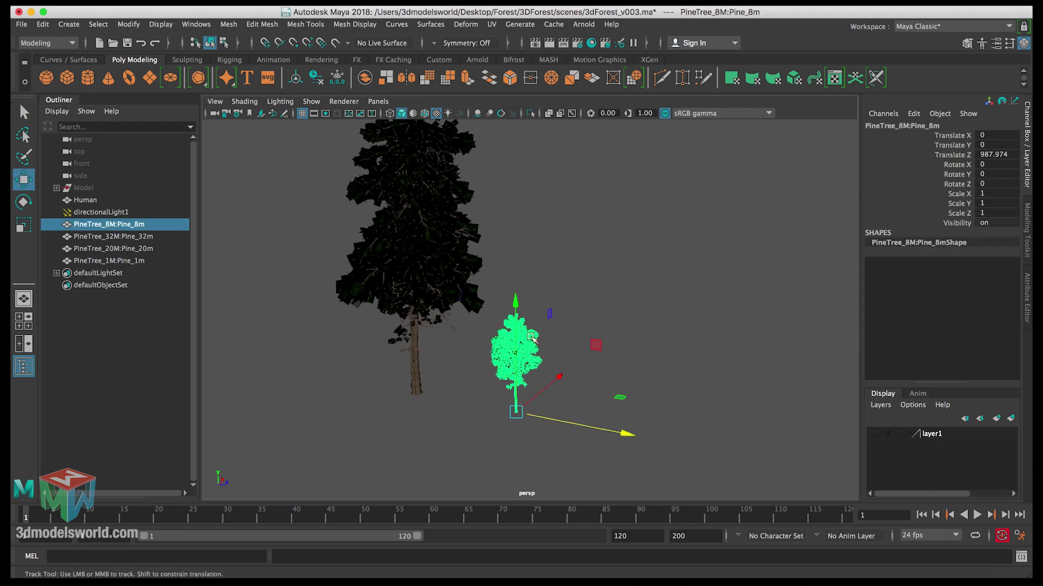
- Move PineTree_32M along Z to about -1129 and shift PineTree_20M a little toward PineTree_8M, so the trees stand side by side
{"action": "middle_click_drag", "start_coordinate": [532, 337], "coordinate": [550, 319], "text": "alt"}
{"action": "left_click", "coordinate": [533, 319]}
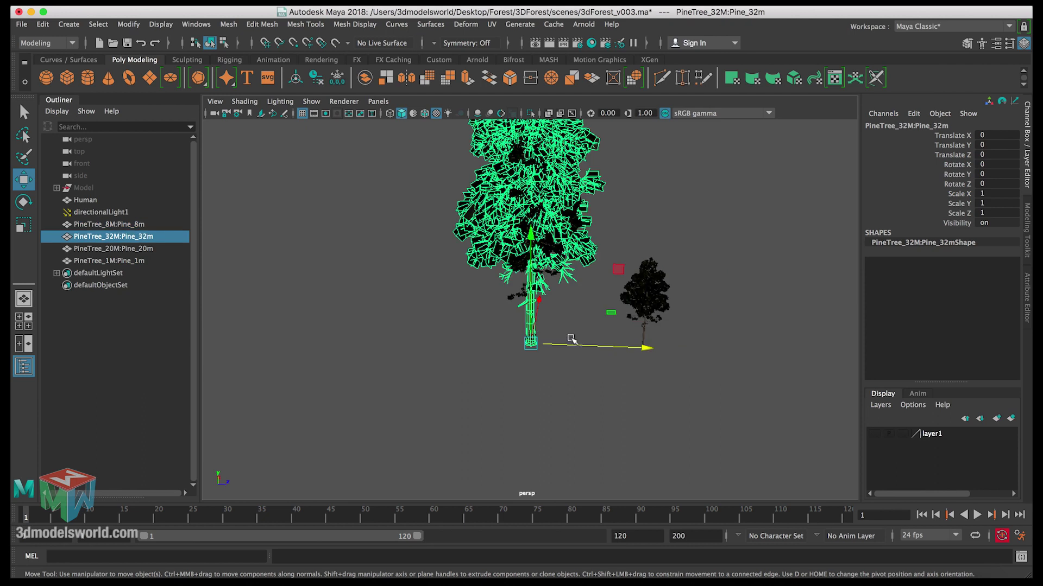
{"action": "left_click_drag", "start_coordinate": [570, 341], "coordinate": [494, 321]}
{"action": "left_click", "coordinate": [522, 318]}
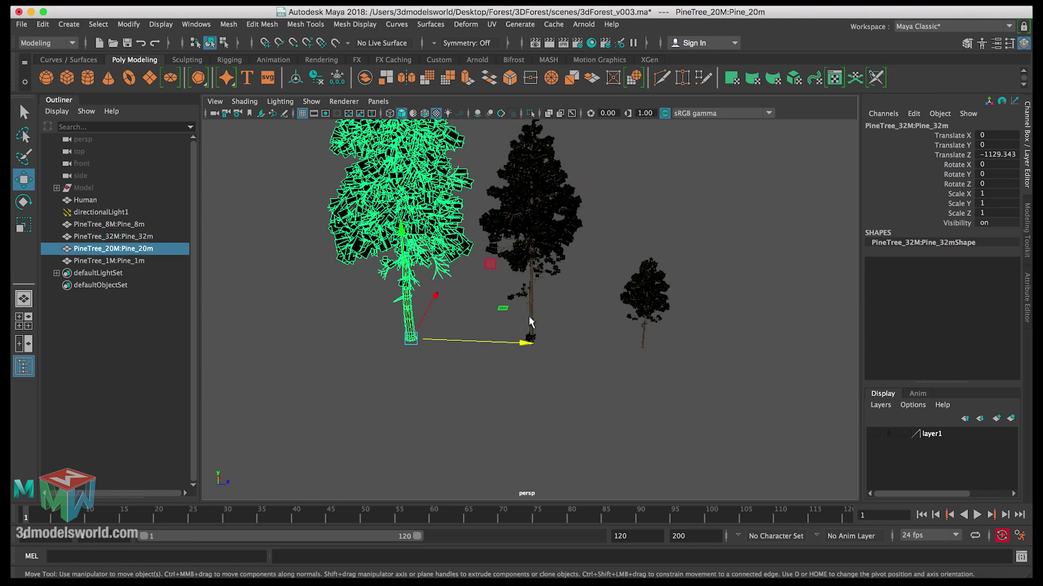
{"action": "left_click_drag", "start_coordinate": [564, 345], "coordinate": [608, 346]}
{"action": "left_click", "coordinate": [675, 233]}
- Render the separated trees with Arnold in the perspective view, close the Render View and save the scene
{"action": "middle_click_drag", "start_coordinate": [623, 175], "coordinate": [628, 270], "text": "alt"}
{"action": "right_click_drag", "start_coordinate": [628, 269], "coordinate": [525, 201], "text": "alt"}
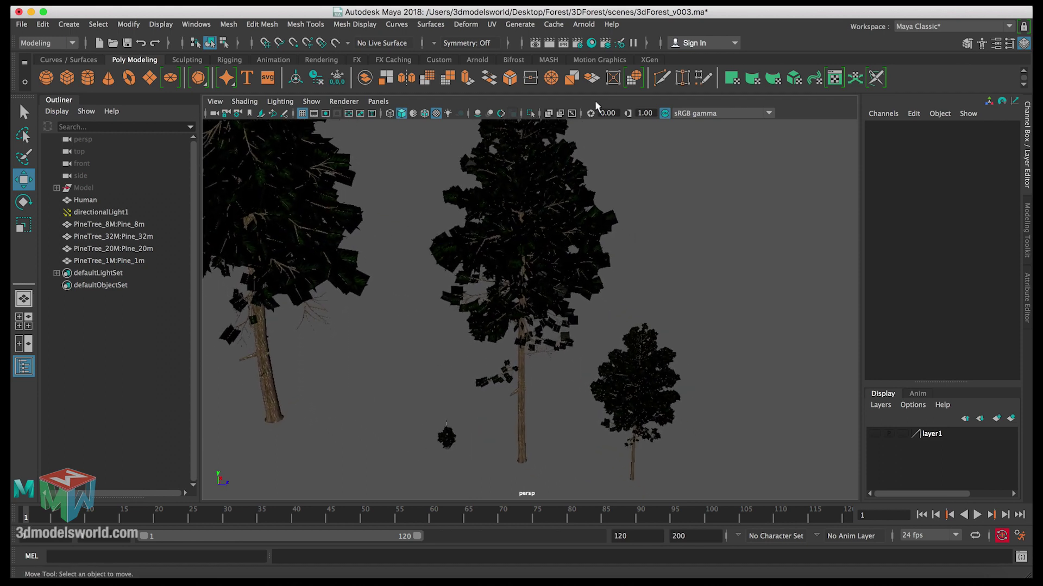
{"action": "left_click", "coordinate": [552, 47]}
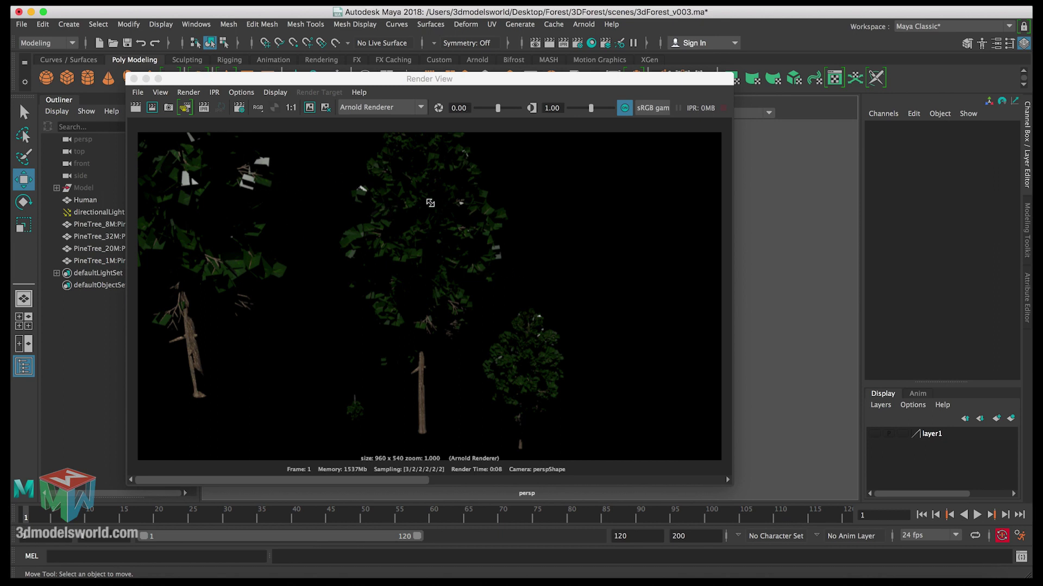
{"action": "left_click", "coordinate": [133, 79]}
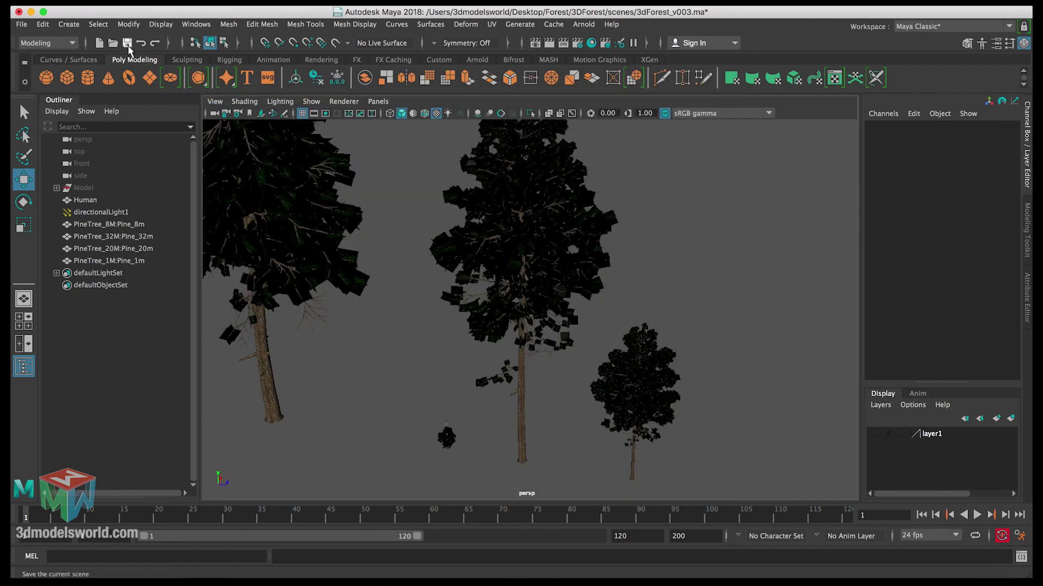
{"action": "left_click", "coordinate": [127, 45]}
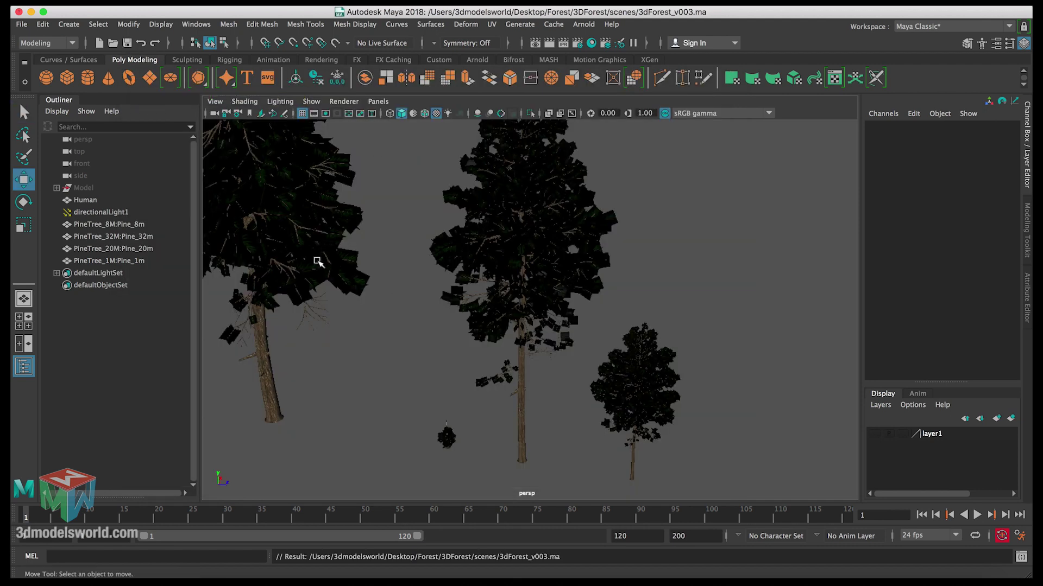
- Open Hypershade, select the objects that use ai_Leaves2, and show the Attribute Editor with the Hypershade window moved clear of it
{"action": "left_click", "coordinate": [592, 43]}
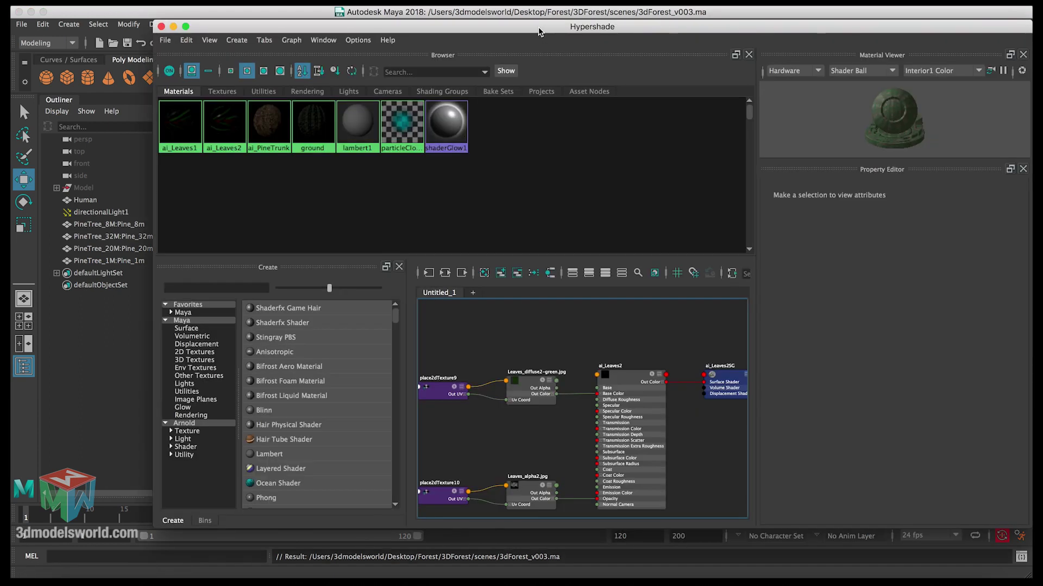
{"action": "left_click_drag", "start_coordinate": [537, 30], "coordinate": [436, 33]}
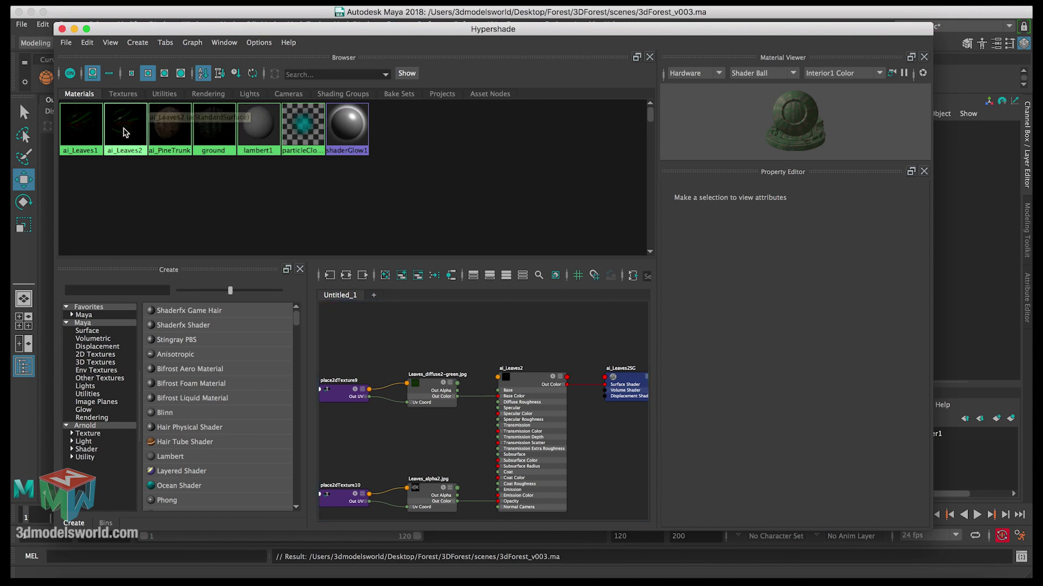
{"action": "right_click_drag", "start_coordinate": [124, 129], "coordinate": [161, 129]}
{"action": "left_click_drag", "start_coordinate": [380, 30], "coordinate": [245, 274]}
{"action": "left_click", "coordinate": [797, 114]}
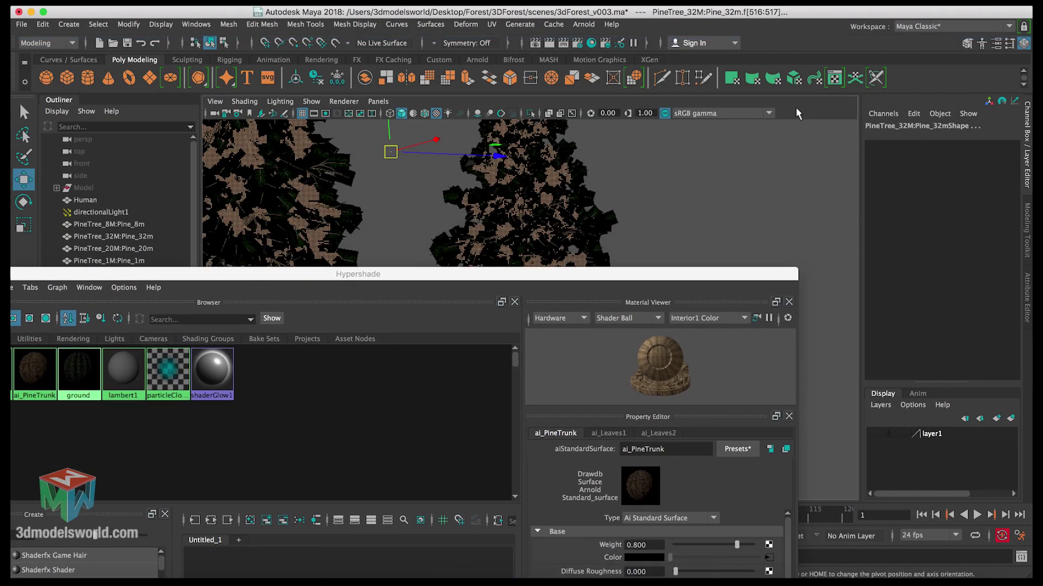
{"action": "key", "text": "ctrl+a"}
{"action": "left_click_drag", "start_coordinate": [758, 274], "coordinate": [607, 273]}
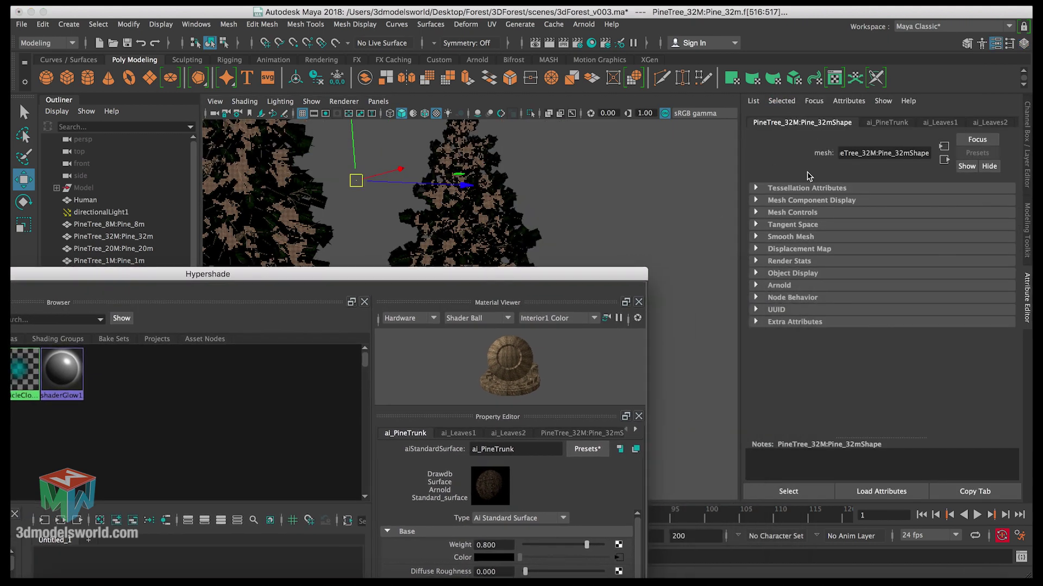
- Turn off Opaque in the Arnold attributes of the PineTree_32M mesh shape
{"action": "left_click", "coordinate": [930, 124]}
{"action": "left_click", "coordinate": [850, 123]}
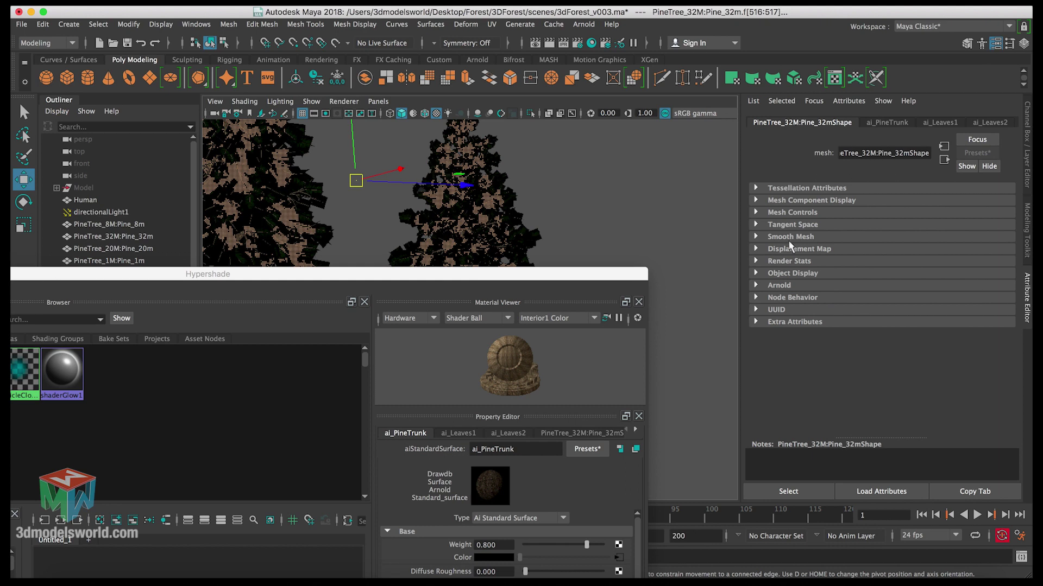
{"action": "left_click", "coordinate": [779, 285]}
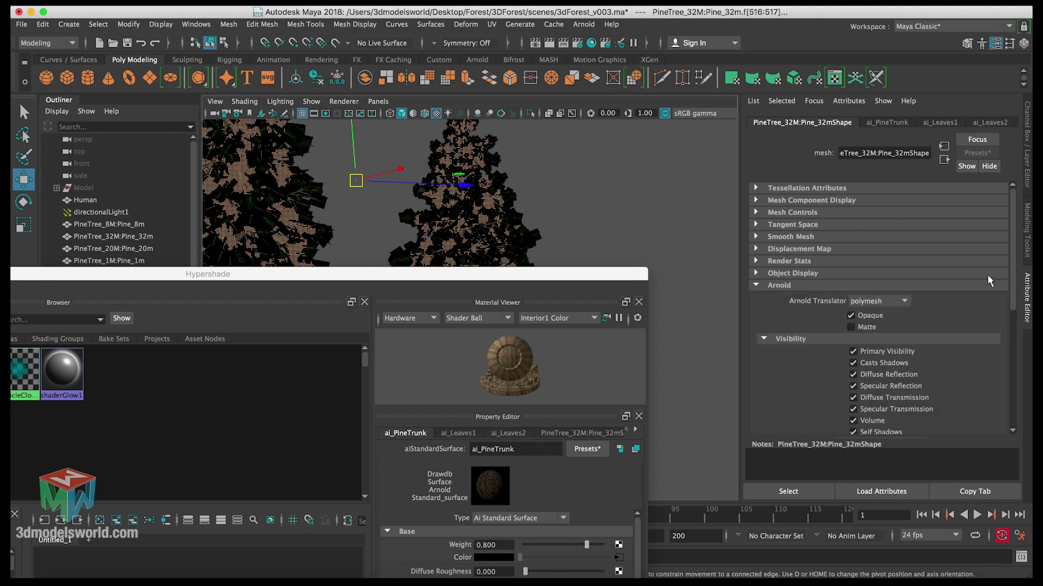
{"action": "left_click_drag", "start_coordinate": [1009, 276], "coordinate": [1010, 289]}
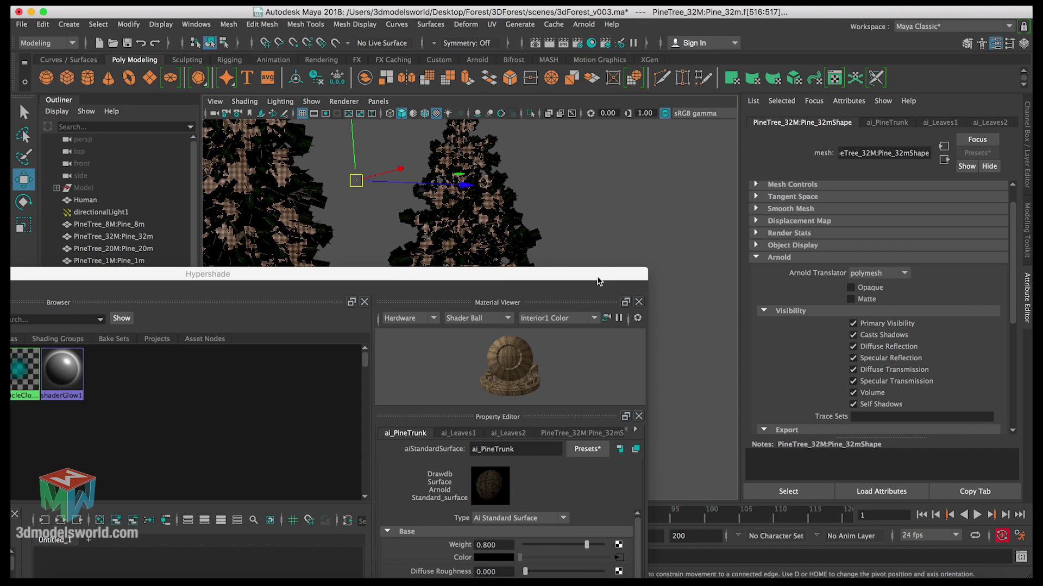
- Select the objects that use ai_Leaves1 from Hypershade and check the Arnold Opaque setting with the trees in view
{"action": "left_click_drag", "start_coordinate": [599, 281], "coordinate": [671, 185]}
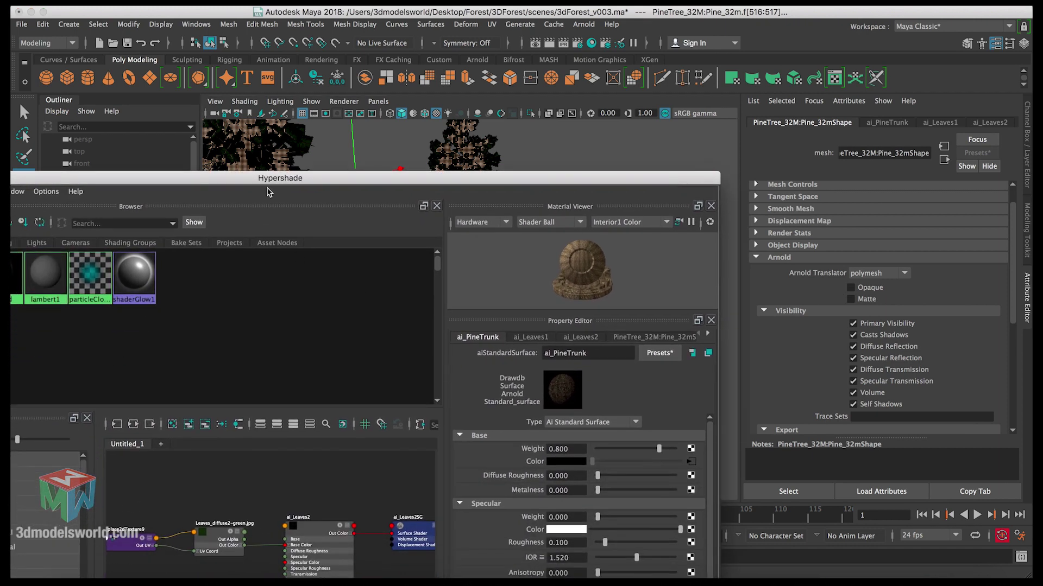
{"action": "left_click_drag", "start_coordinate": [225, 182], "coordinate": [443, 167]}
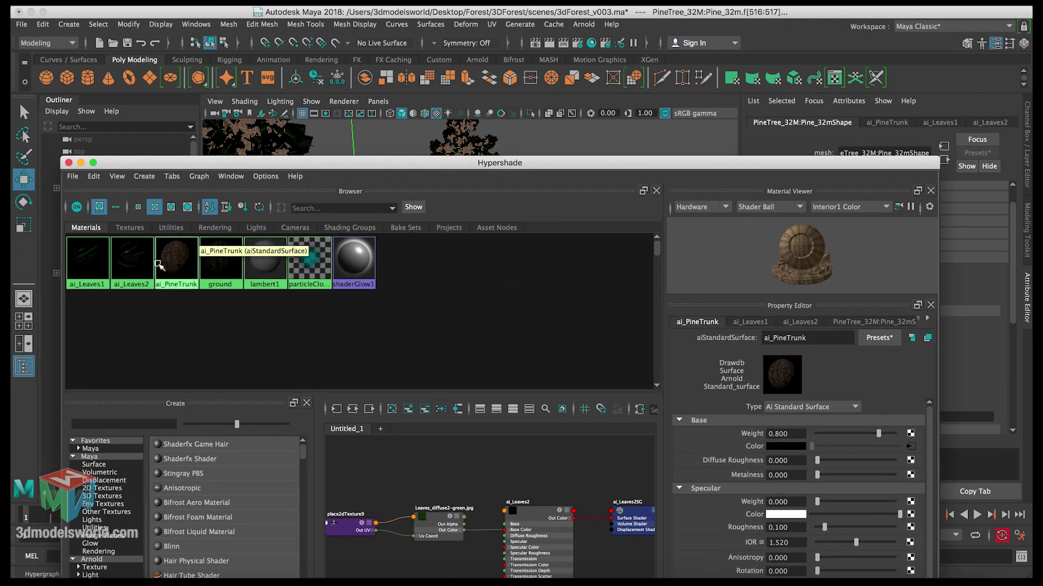
{"action": "right_click", "coordinate": [136, 263]}
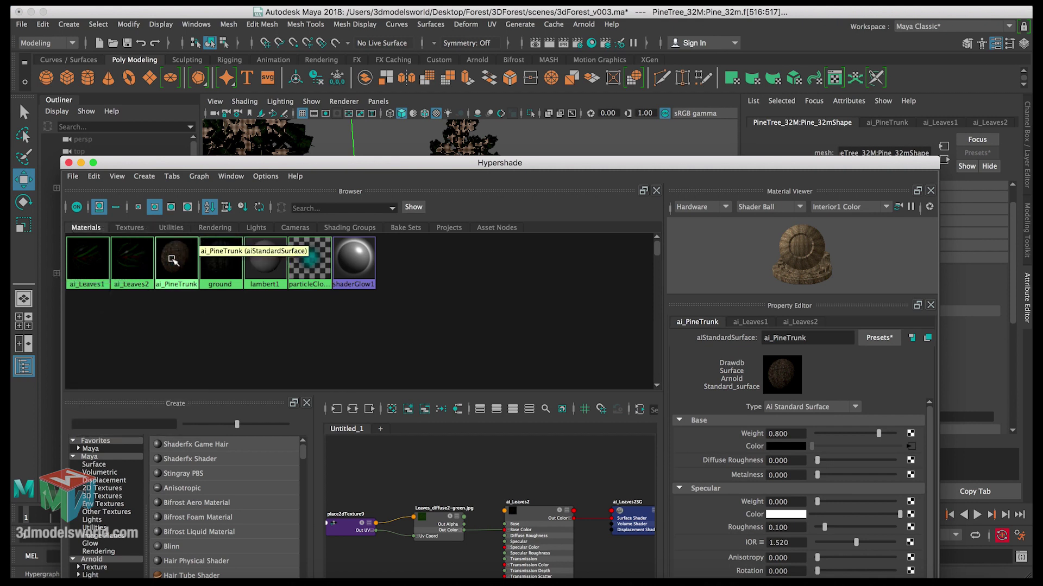
{"action": "right_click", "coordinate": [98, 261]}
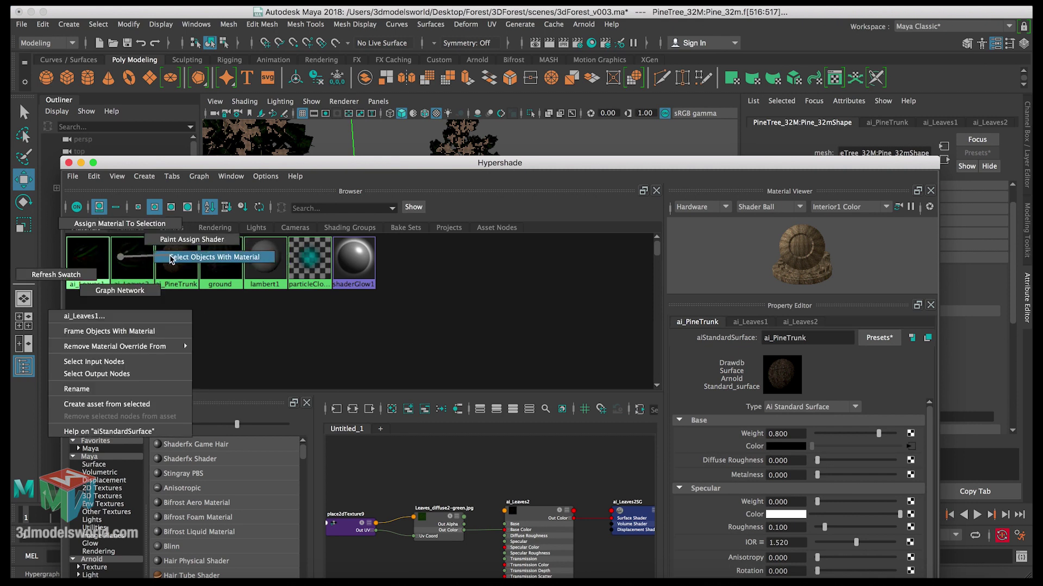
{"action": "left_click", "coordinate": [187, 253]}
{"action": "left_click_drag", "start_coordinate": [426, 167], "coordinate": [121, 165]}
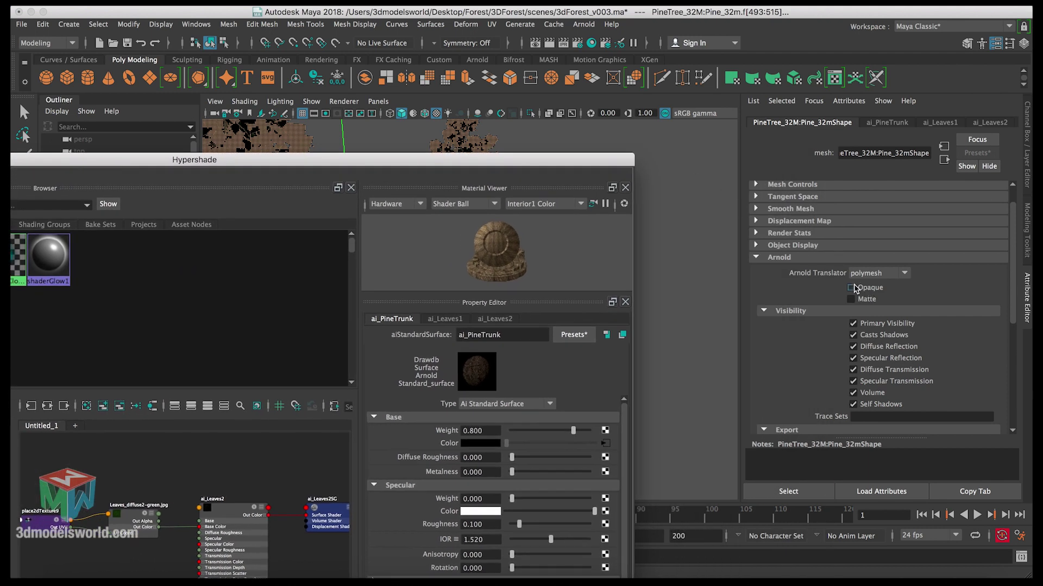
{"action": "left_click_drag", "start_coordinate": [589, 165], "coordinate": [505, 380]}
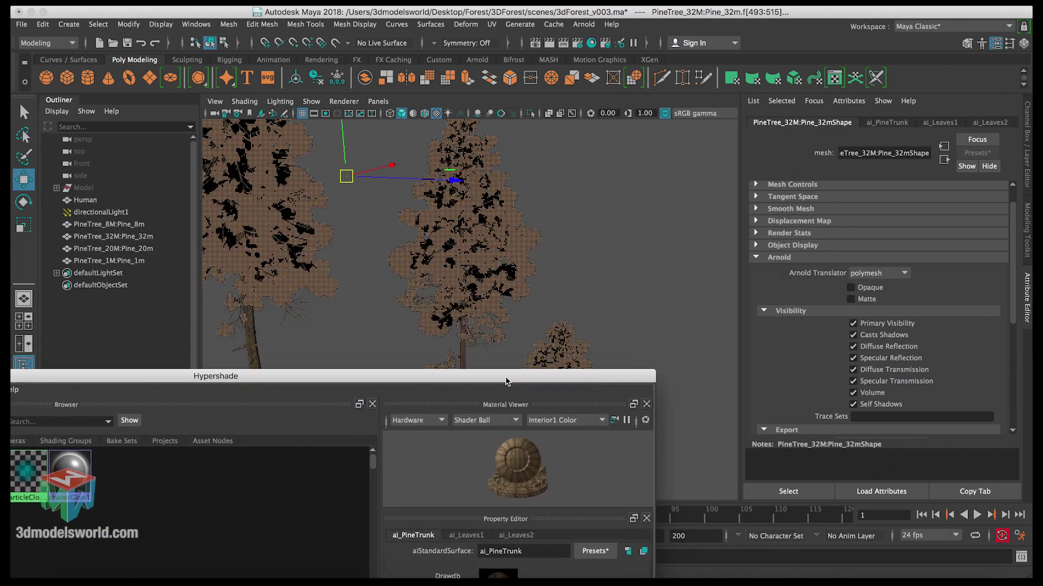
- Check the Arnold Opaque setting of PineTree_20M, clear the selection and close the Hypershade window
{"action": "left_click", "coordinate": [462, 364]}
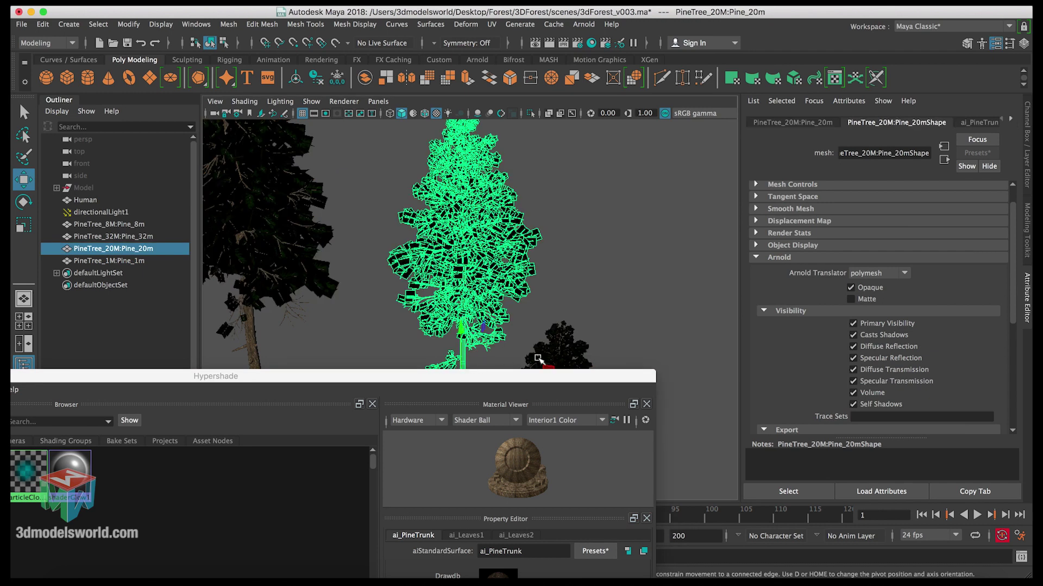
{"action": "left_click", "coordinate": [604, 295]}
{"action": "left_click_drag", "start_coordinate": [467, 378], "coordinate": [722, 223]}
{"action": "left_click", "coordinate": [40, 219]}
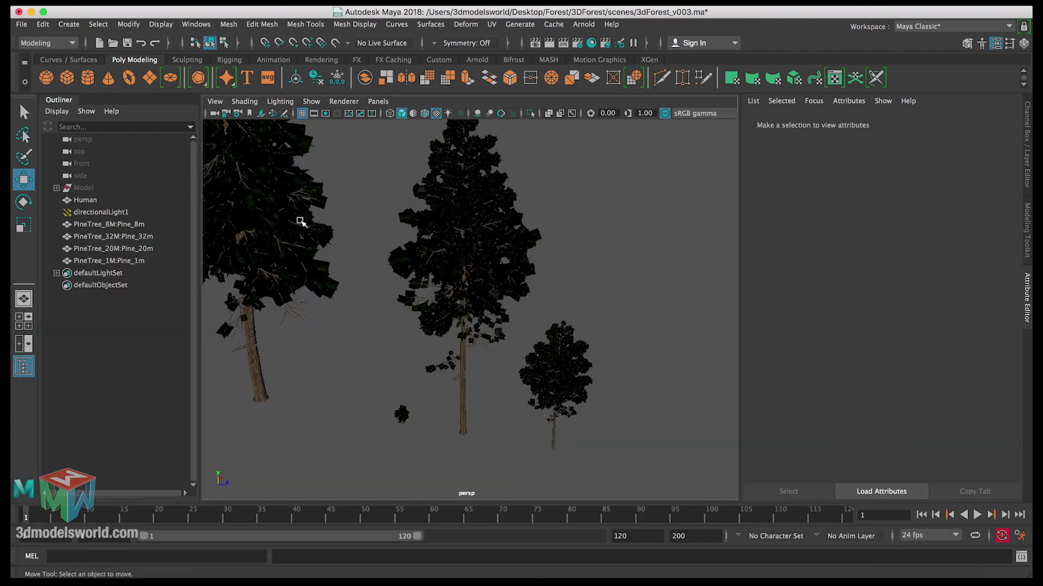
- Render the perspective view again, examine the foliage of the trees and close the Render View
{"action": "left_click", "coordinate": [536, 42]}
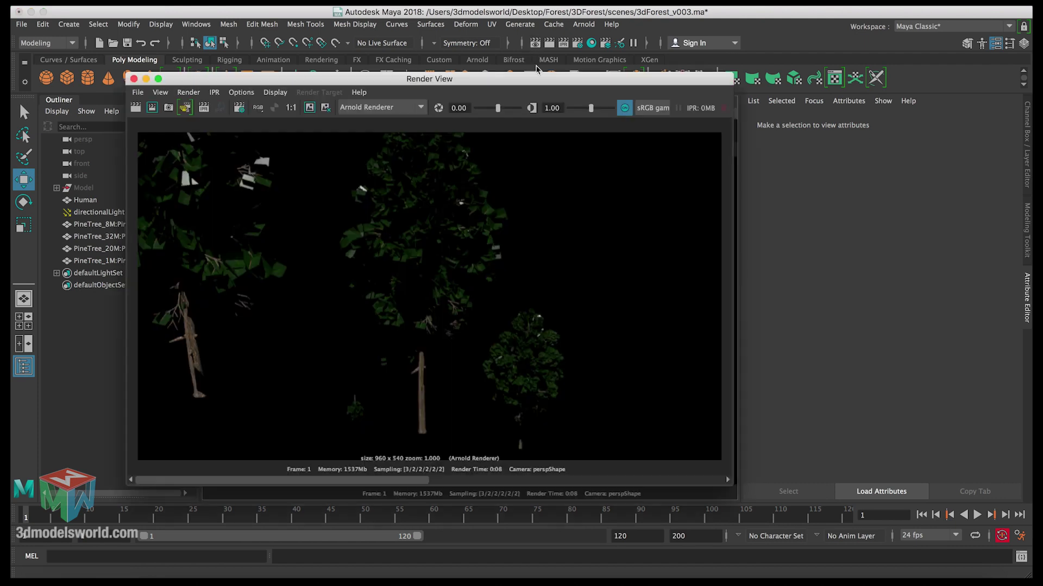
{"action": "left_click", "coordinate": [315, 109]}
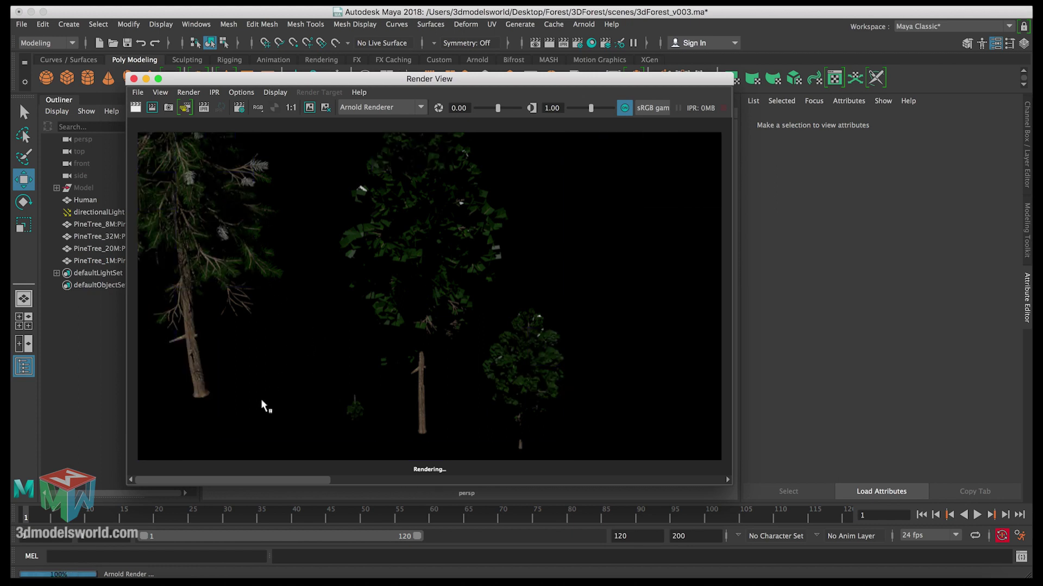
{"action": "mouse_move", "coordinate": [295, 483]}
{"action": "left_mouse_down"}
{"action": "mouse_move", "coordinate": [397, 483]}
{"action": "mouse_move", "coordinate": [292, 478]}
{"action": "mouse_move", "coordinate": [304, 480]}
{"action": "left_mouse_up"}
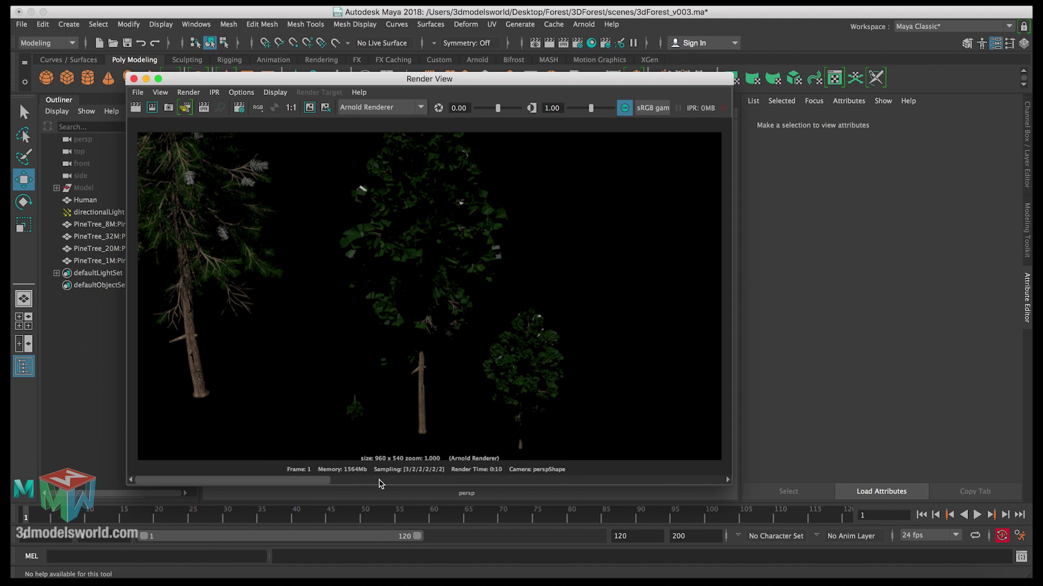
{"action": "left_click_drag", "start_coordinate": [381, 483], "coordinate": [286, 483]}
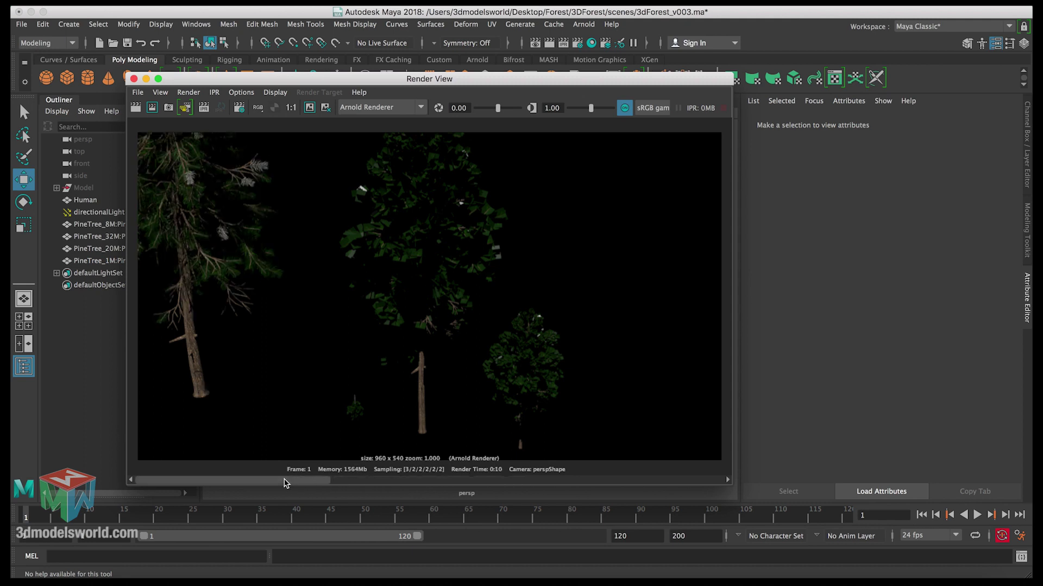
{"action": "left_click", "coordinate": [134, 79]}
- Compare the Arnold Opaque settings of PineTree_20M and PineTree_32M, and turn Opaque off for PineTree_20M
{"action": "left_click", "coordinate": [432, 260]}
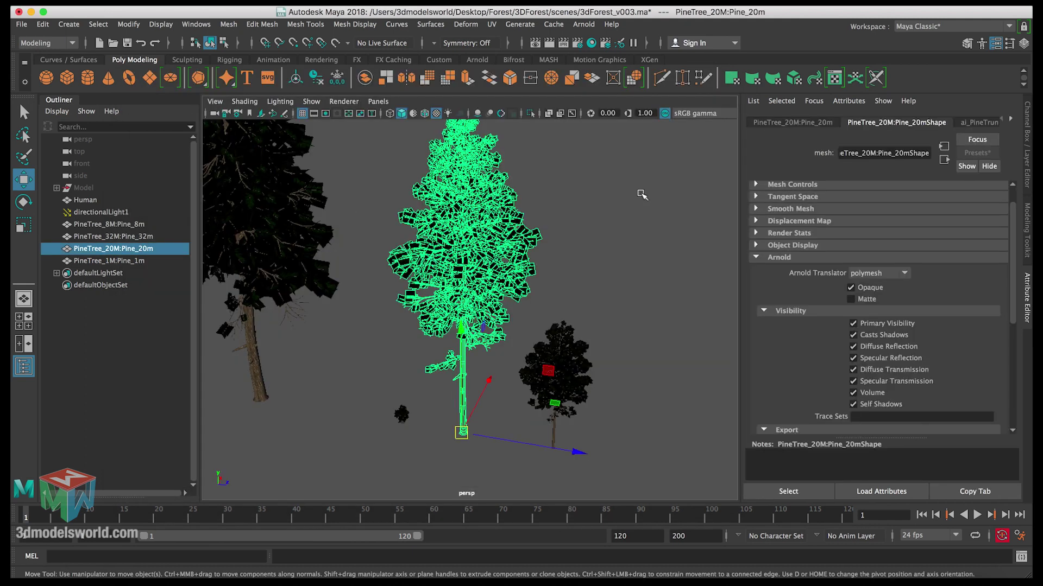
{"action": "left_click", "coordinate": [312, 172]}
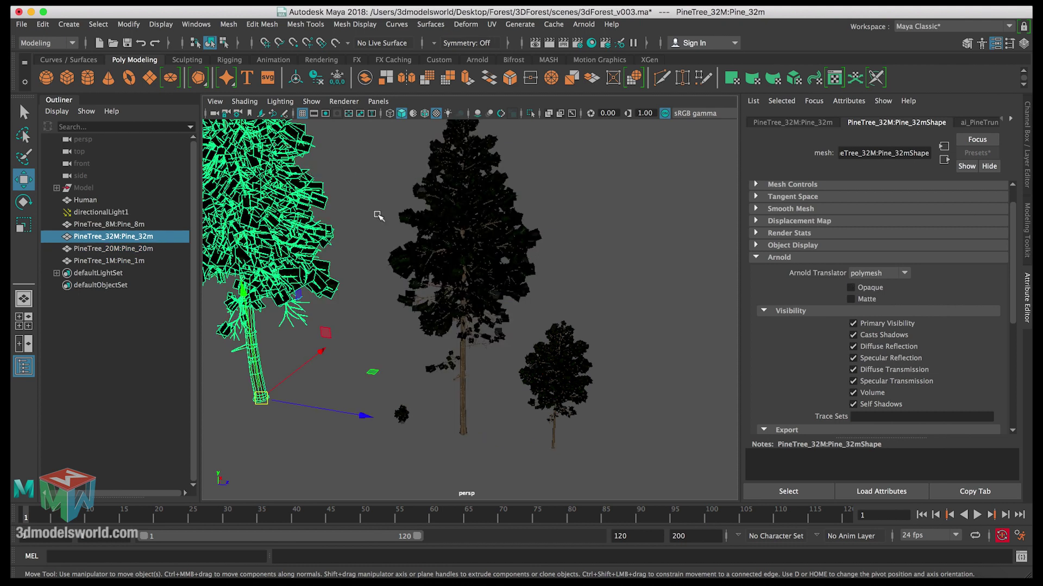
{"action": "left_click", "coordinate": [850, 287]}
{"action": "left_click", "coordinate": [508, 266]}
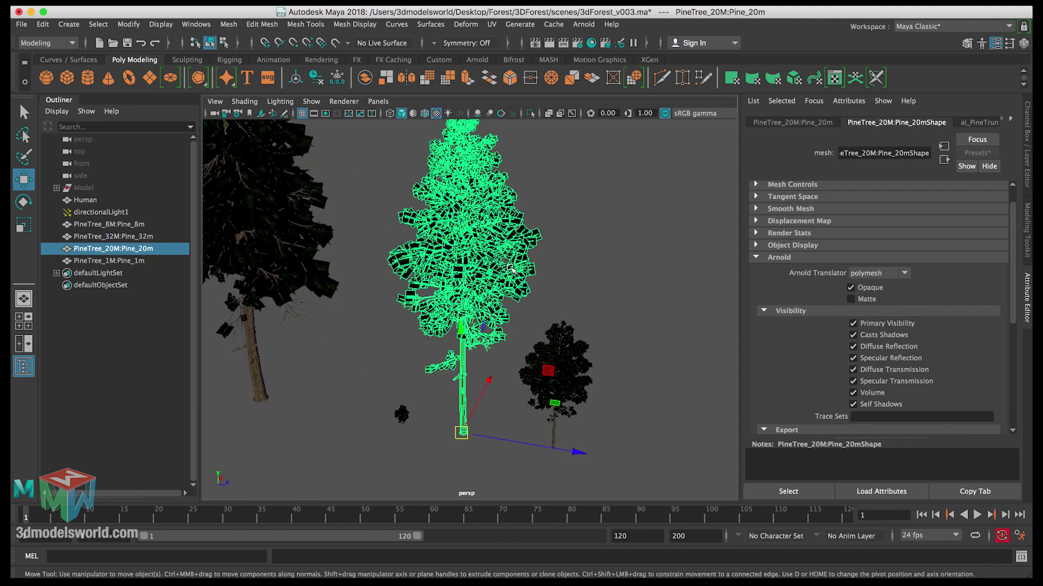
{"action": "left_click", "coordinate": [850, 287]}
- Go through the Arnold attributes of PineTree_1M and PineTree_8M for their Opaque setting, and clear the selection
{"action": "left_click", "coordinate": [403, 405]}
{"action": "left_click", "coordinate": [400, 417]}
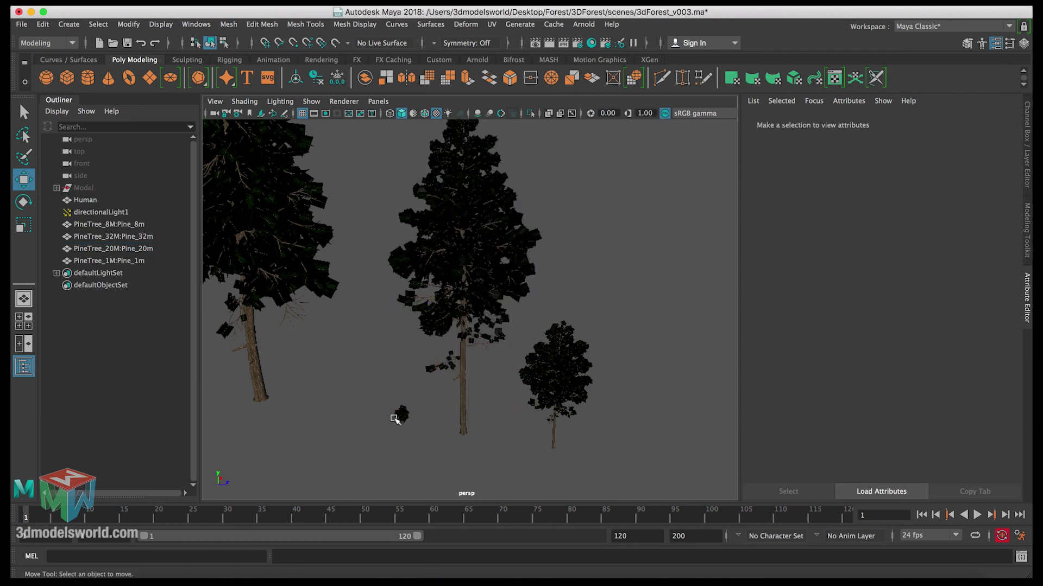
{"action": "left_click", "coordinate": [402, 414]}
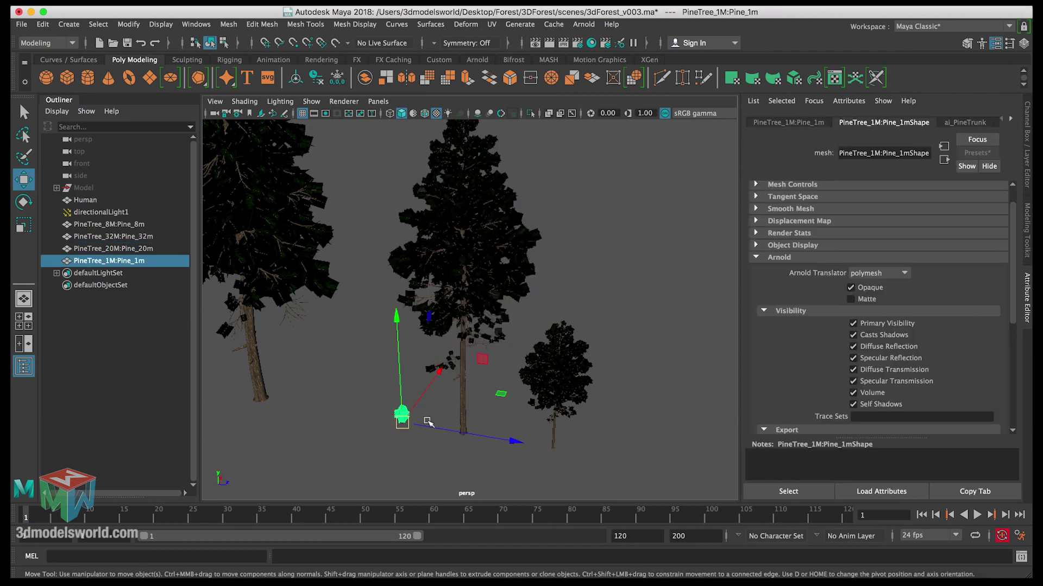
{"action": "left_click", "coordinate": [572, 346]}
{"action": "left_click", "coordinate": [407, 338]}
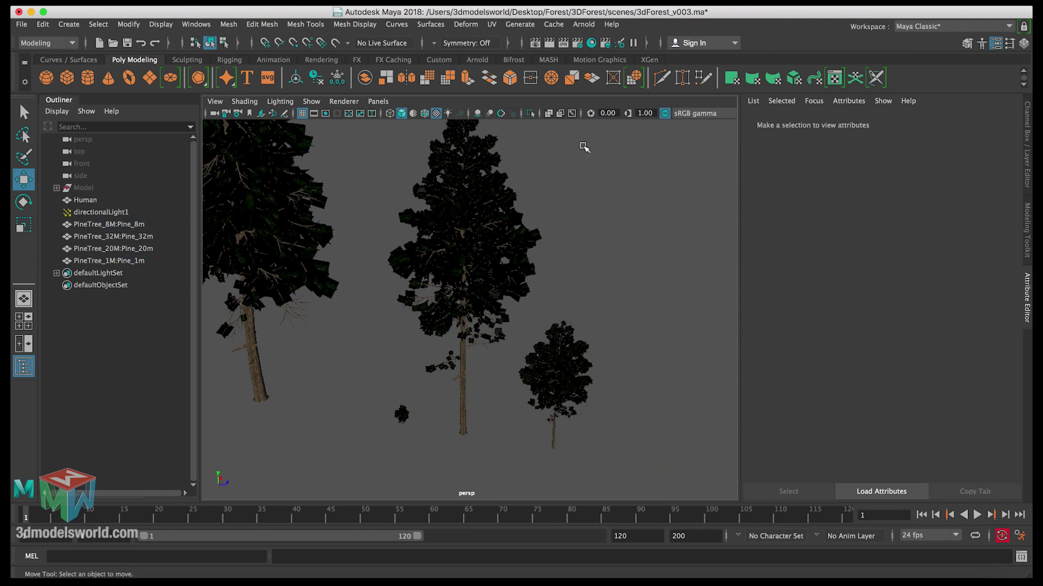
- Keep the existing render image, render the perspective view again to compare the foliage, and save the scene
{"action": "left_click", "coordinate": [535, 43]}
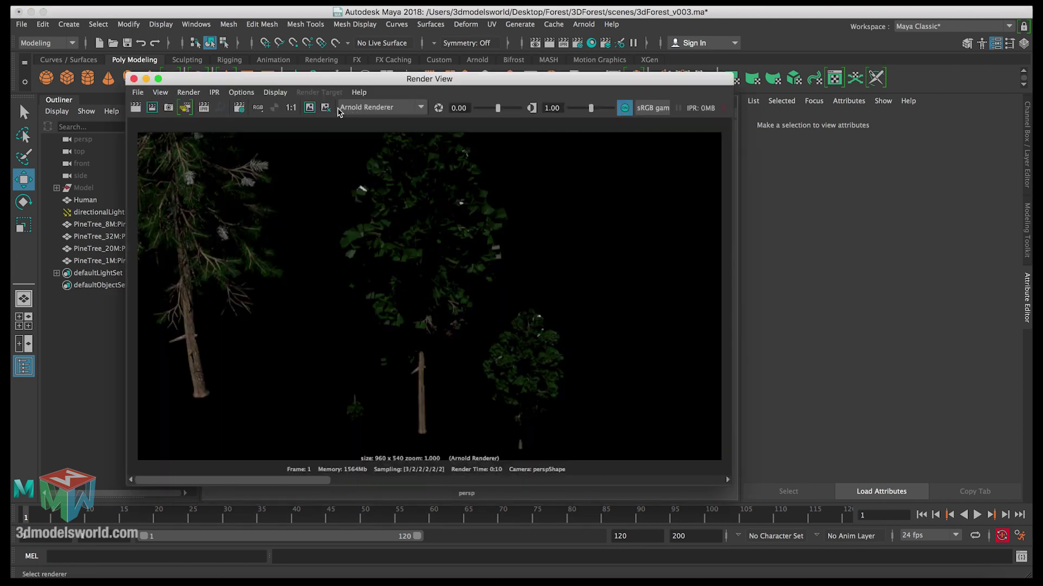
{"action": "left_click", "coordinate": [310, 107]}
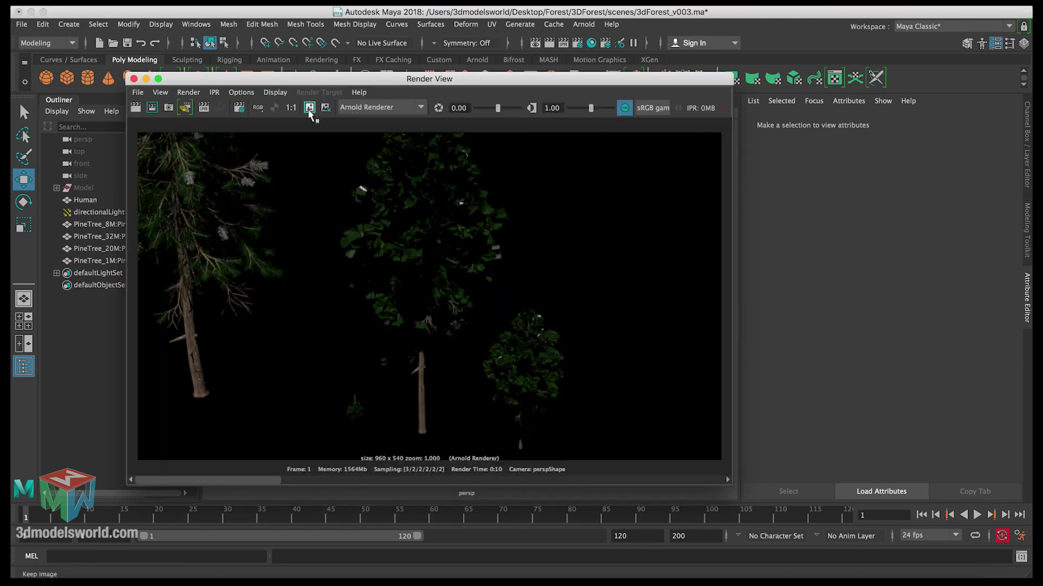
{"action": "left_click", "coordinate": [136, 109]}
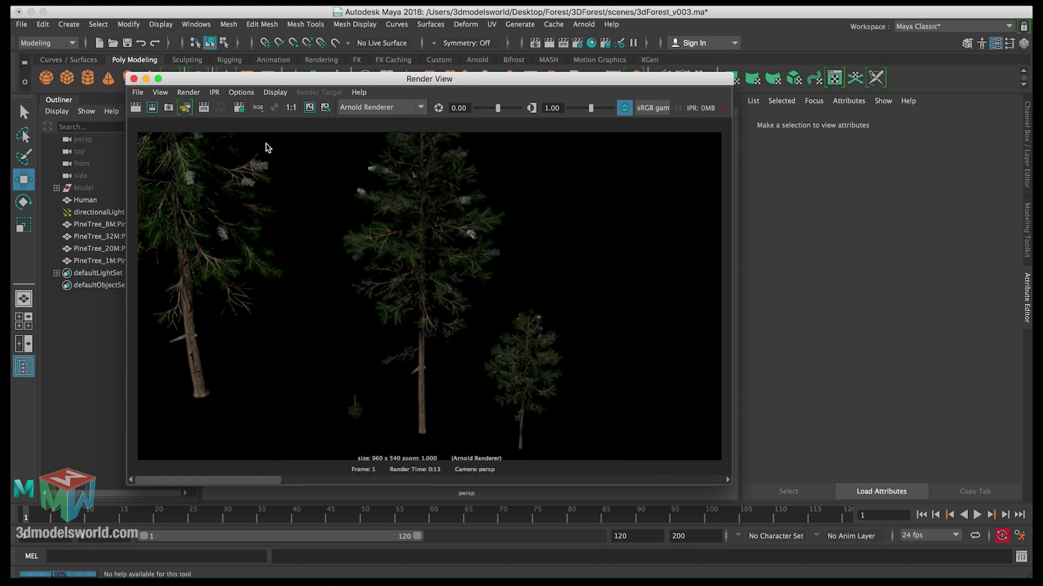
{"action": "left_click", "coordinate": [133, 81]}
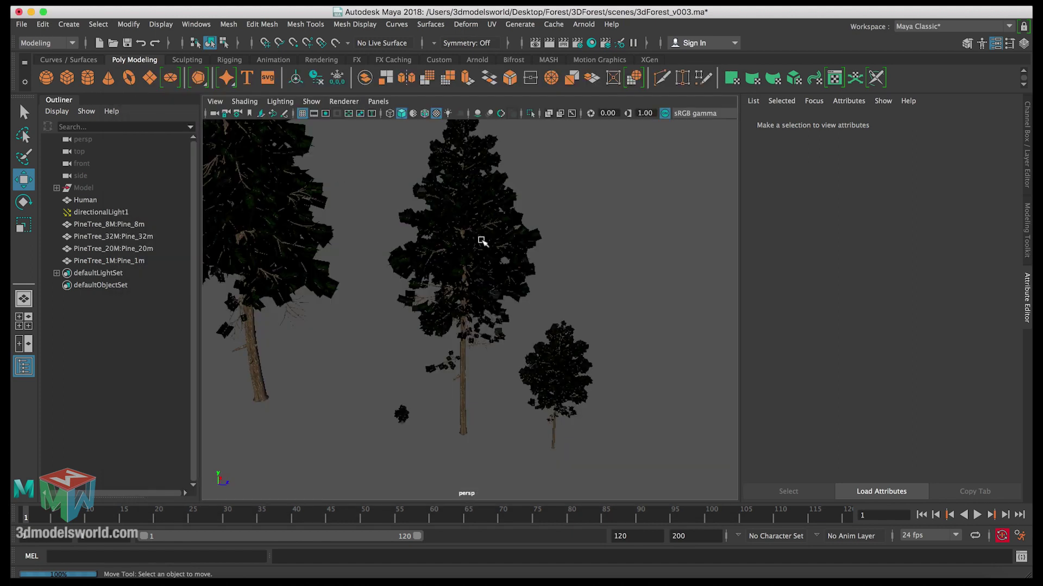
{"action": "left_click", "coordinate": [127, 42]}
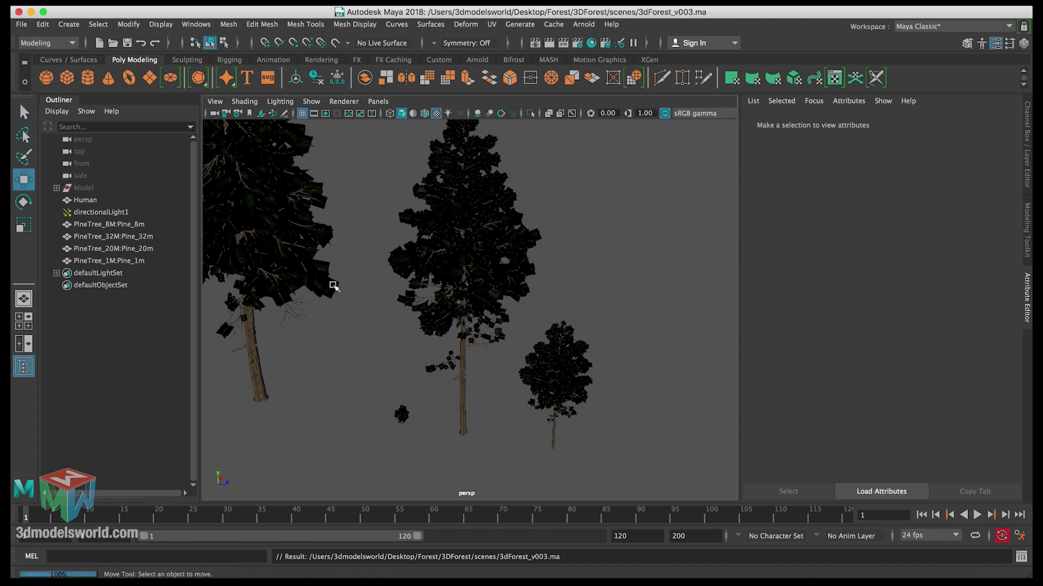
- Set Translate Z of the PineTree_32M tree to 0 to return it to the origin
{"action": "left_click_drag", "start_coordinate": [333, 286], "coordinate": [313, 282], "text": "alt"}
{"action": "left_click", "coordinate": [313, 283]}
{"action": "key", "text": "ctrl+a"}
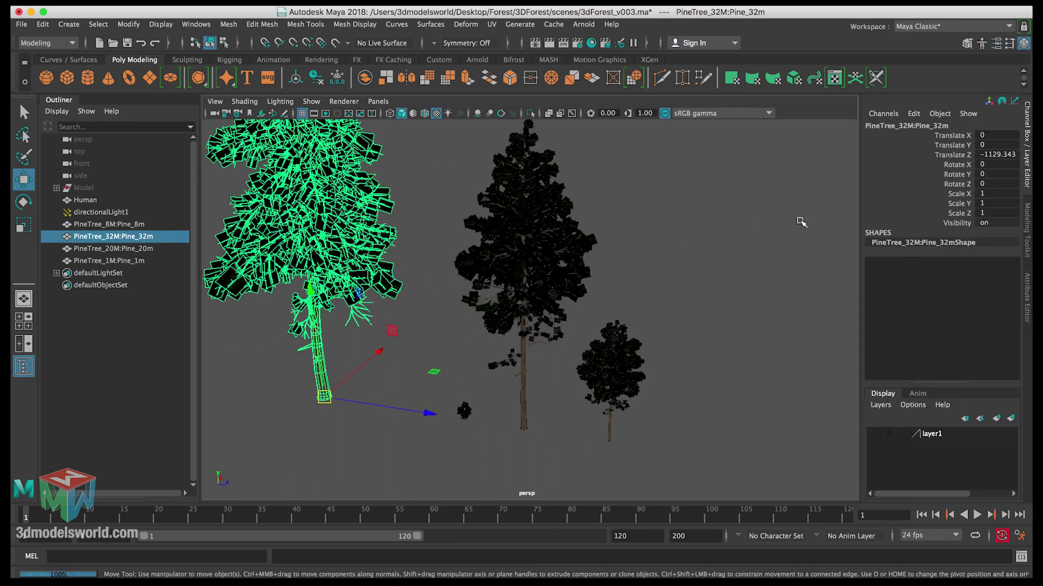
{"action": "double_click", "coordinate": [989, 154]}
{"action": "type", "text": "0"}
{"action": "key", "text": "Return"}
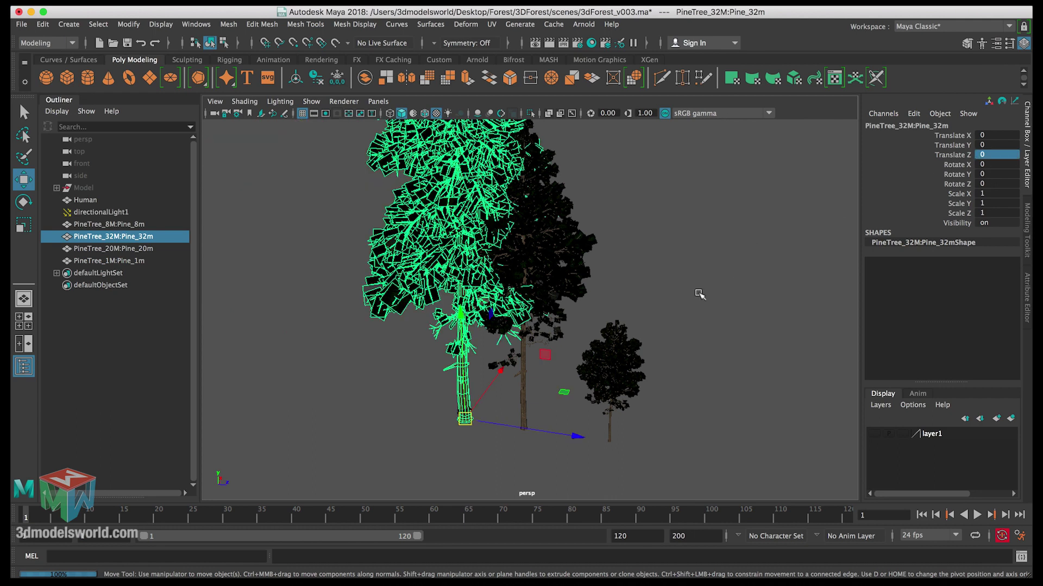
- Set Translate Z of the PineTree_8M and PineTree_20M trees to 0 and clear the selection
{"action": "left_click", "coordinate": [629, 352]}
{"action": "double_click", "coordinate": [989, 155]}
{"action": "type", "text": "0"}
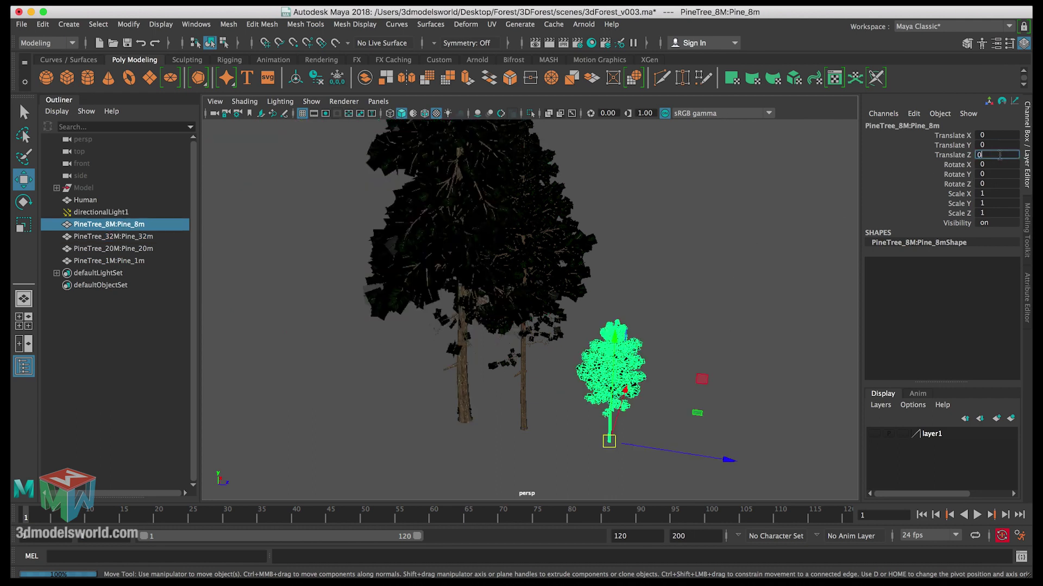
{"action": "key", "text": "Return"}
{"action": "left_click", "coordinate": [523, 364]}
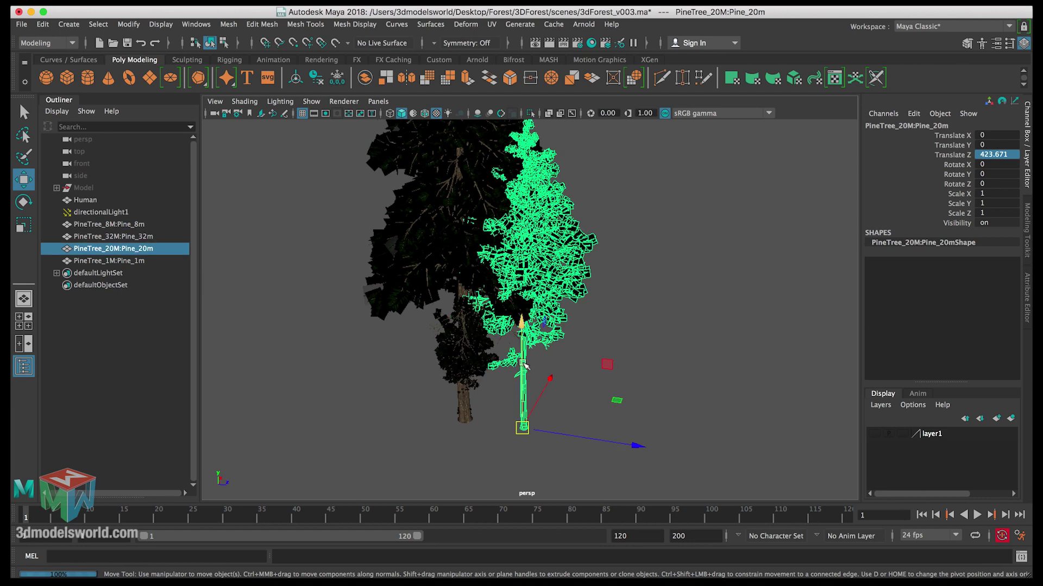
{"action": "double_click", "coordinate": [988, 154]}
{"action": "type", "text": "0"}
{"action": "key", "text": "Return"}
{"action": "left_click", "coordinate": [679, 271]}
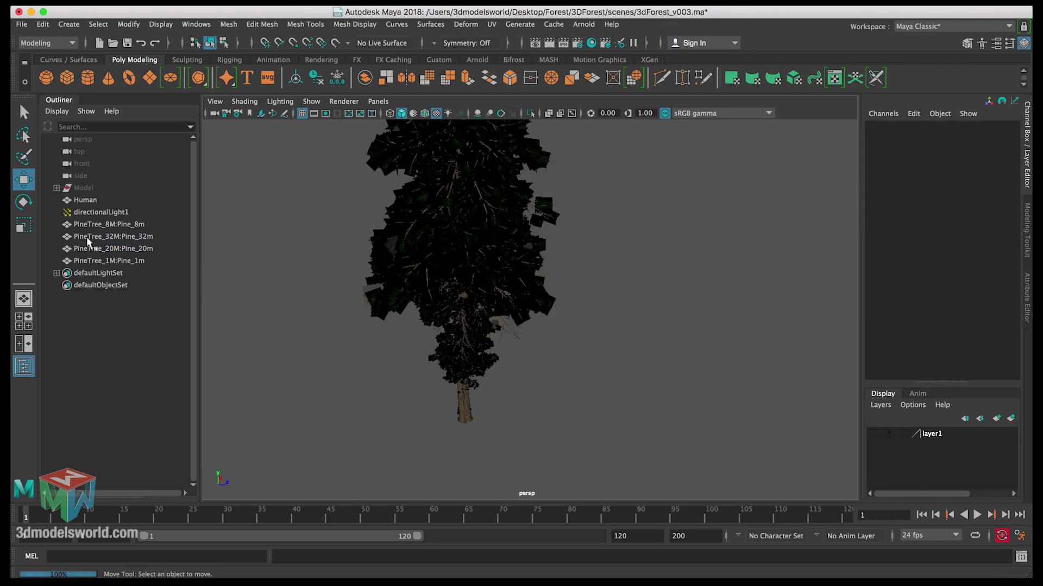
- Group the four pine trees under the name PineTrees_Original and save the scene
{"action": "left_click", "coordinate": [109, 224]}
{"action": "left_click", "coordinate": [98, 261], "text": "shift"}
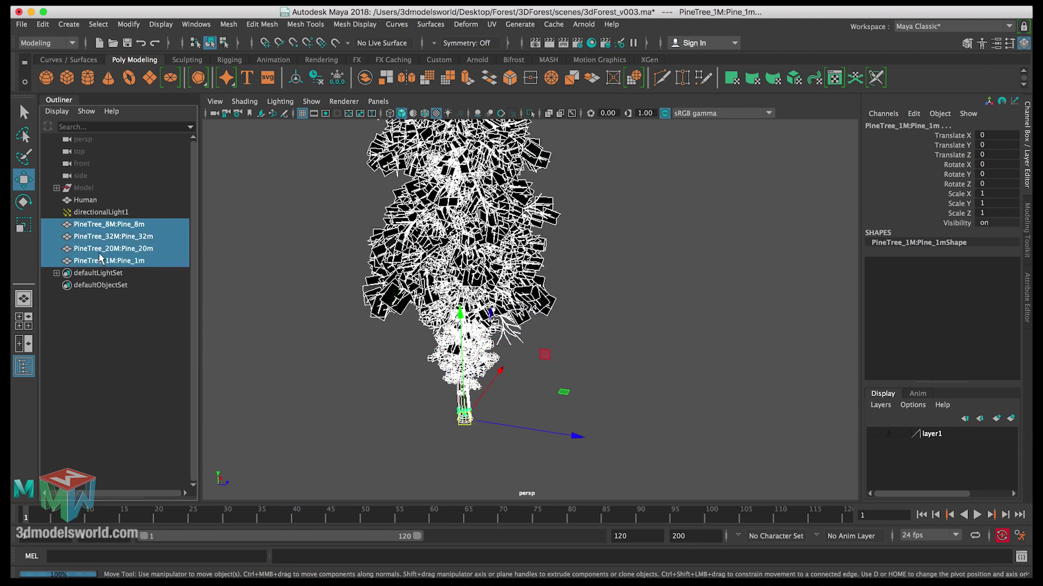
{"action": "key", "text": "ctrl+g"}
{"action": "double_click", "coordinate": [88, 224]}
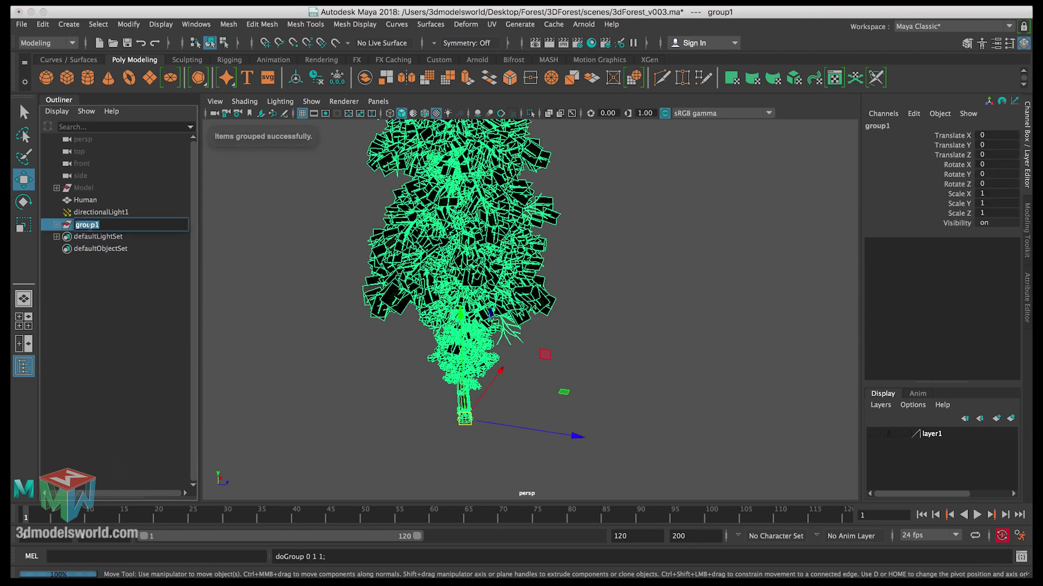
{"action": "type", "text": "PineTrees_Original"}
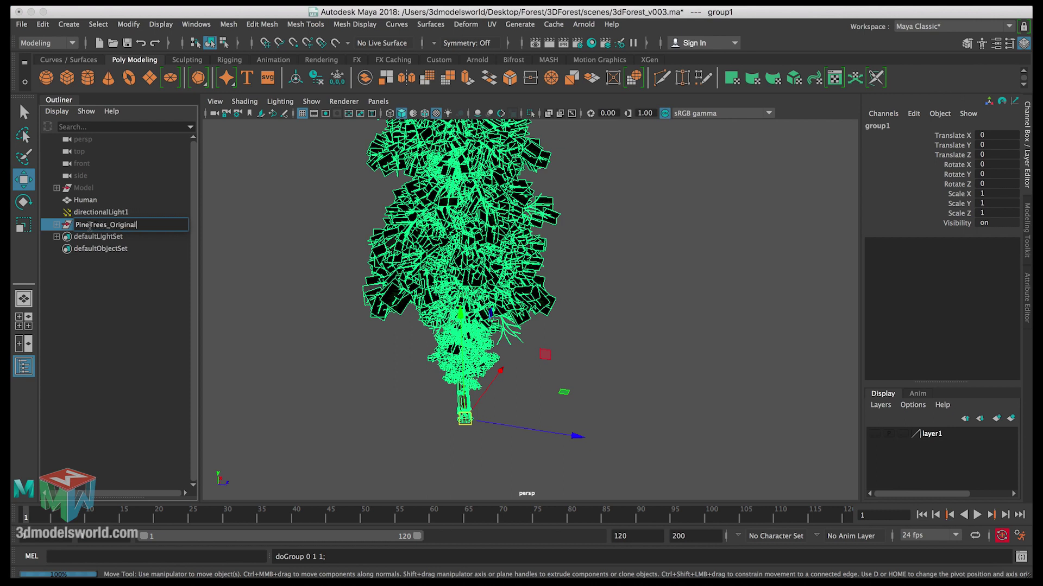
{"action": "key", "text": "Return"}
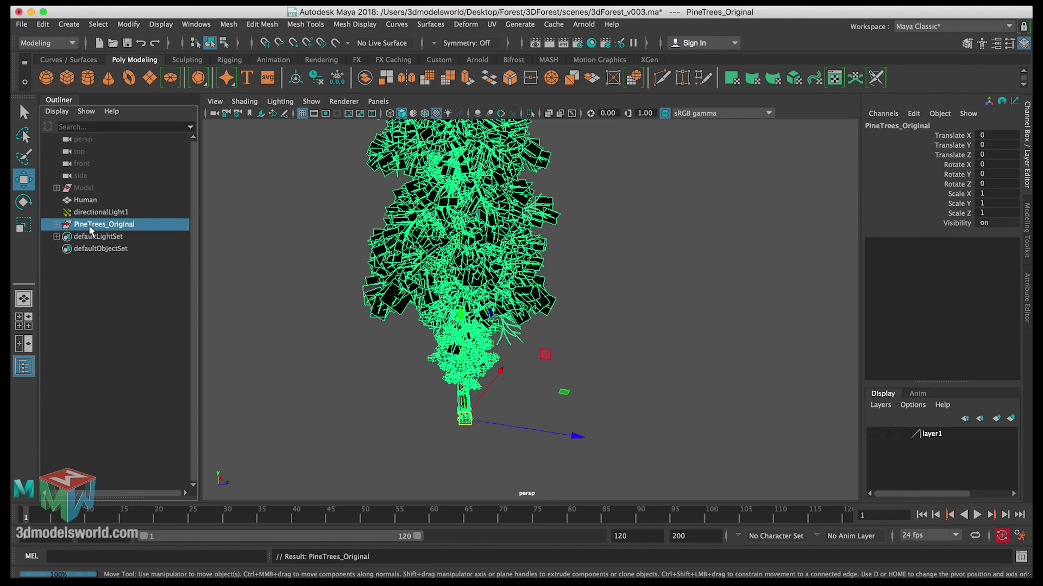
{"action": "left_click", "coordinate": [324, 275]}
{"action": "key", "text": "super+s"}
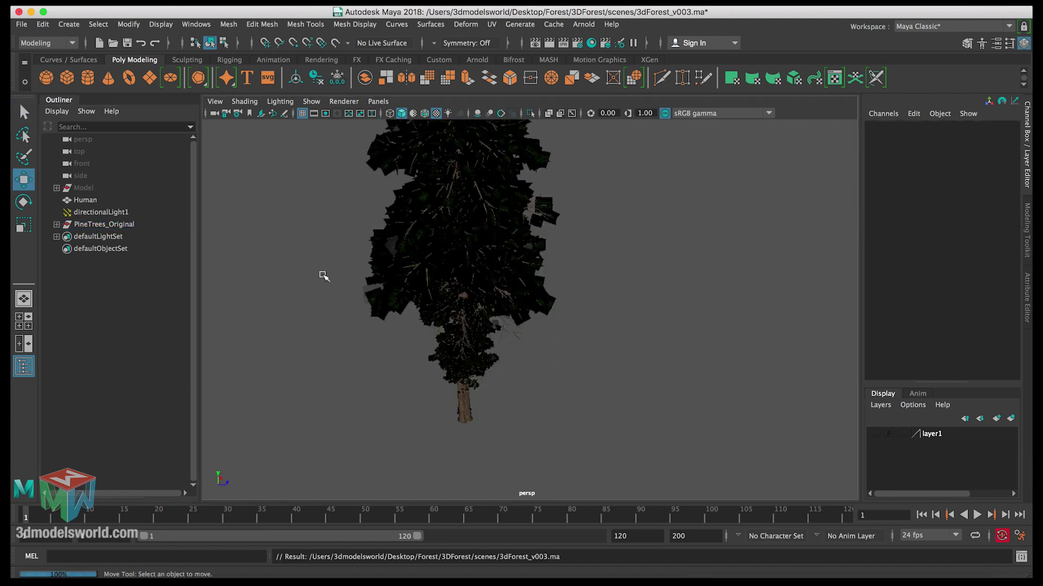